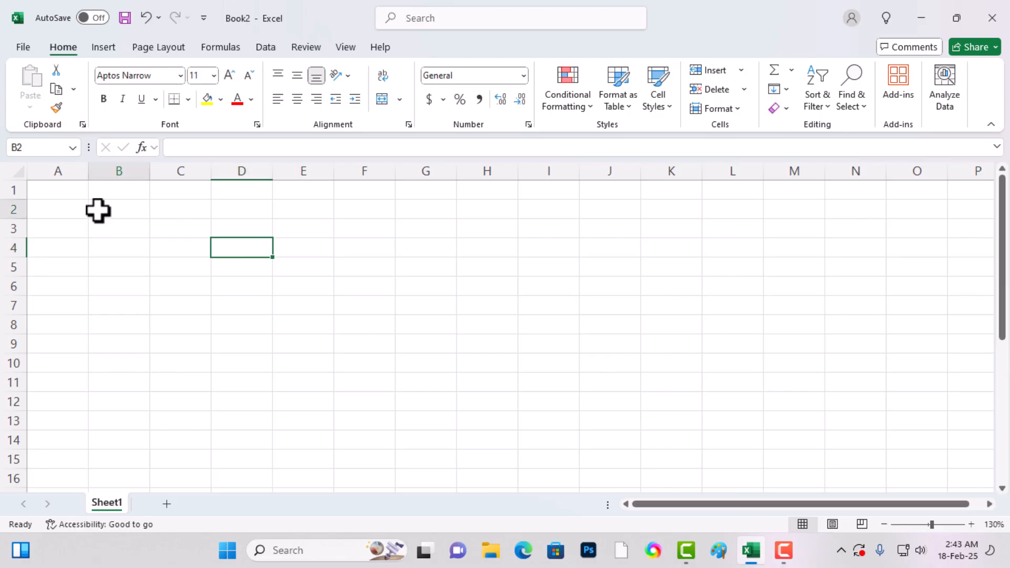
left_click(114, 191)
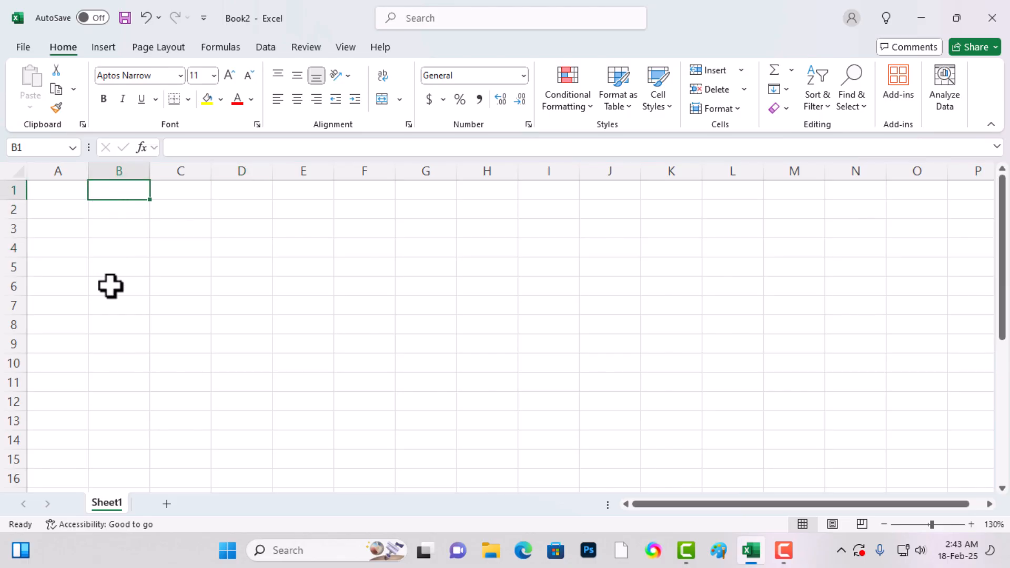
left_click(115, 248)
left_click_drag(130, 225, 106, 318)
left_click(105, 319)
left_click(138, 245)
left_click(205, 235)
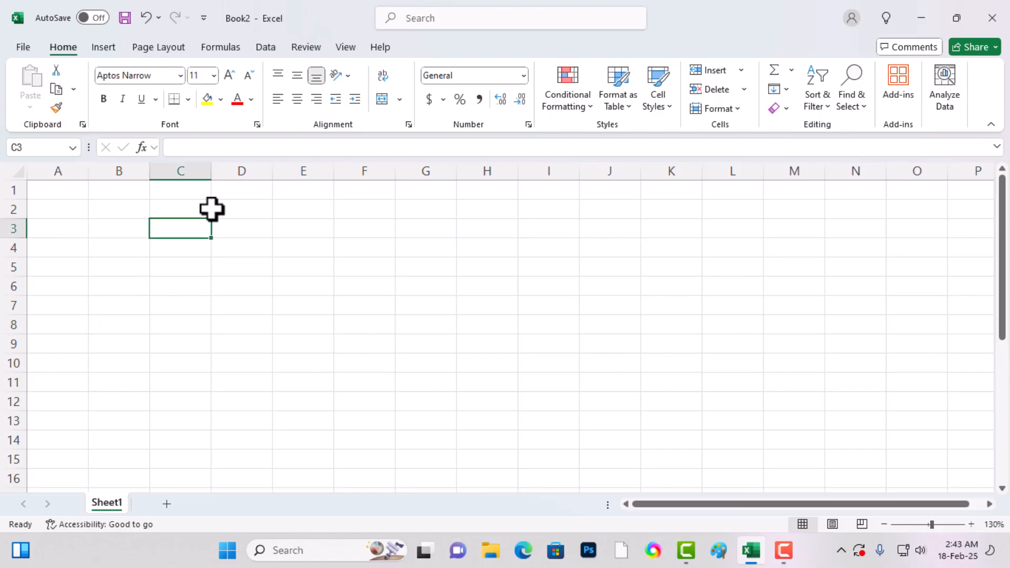
left_click(187, 208)
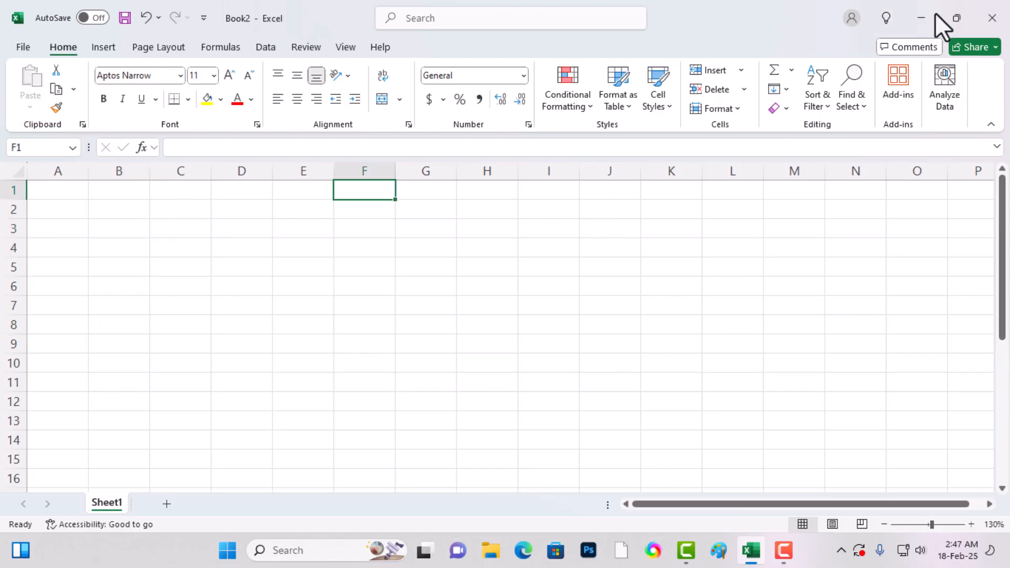
left_click(963, 20)
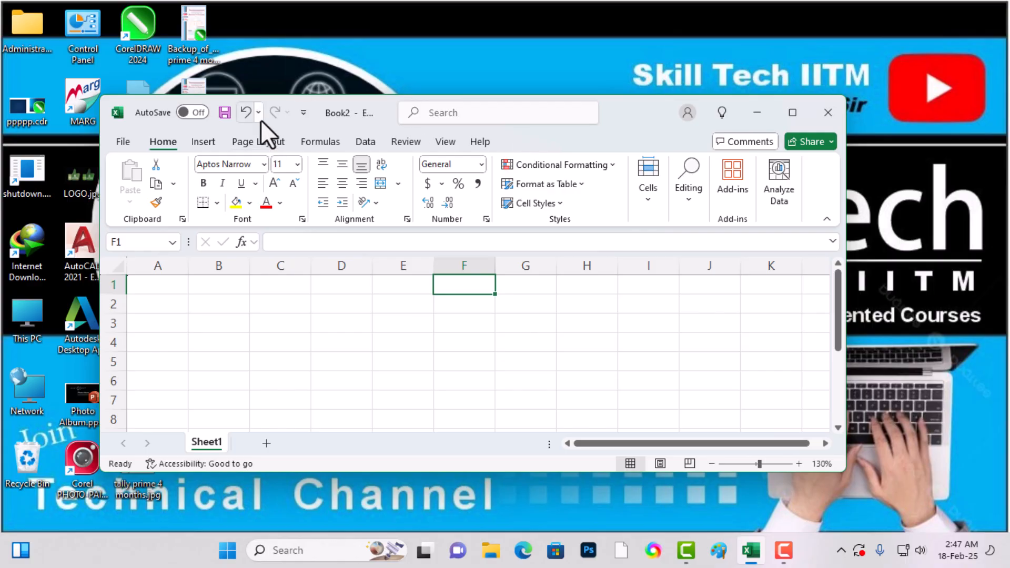
left_click(327, 109)
key("Escape")
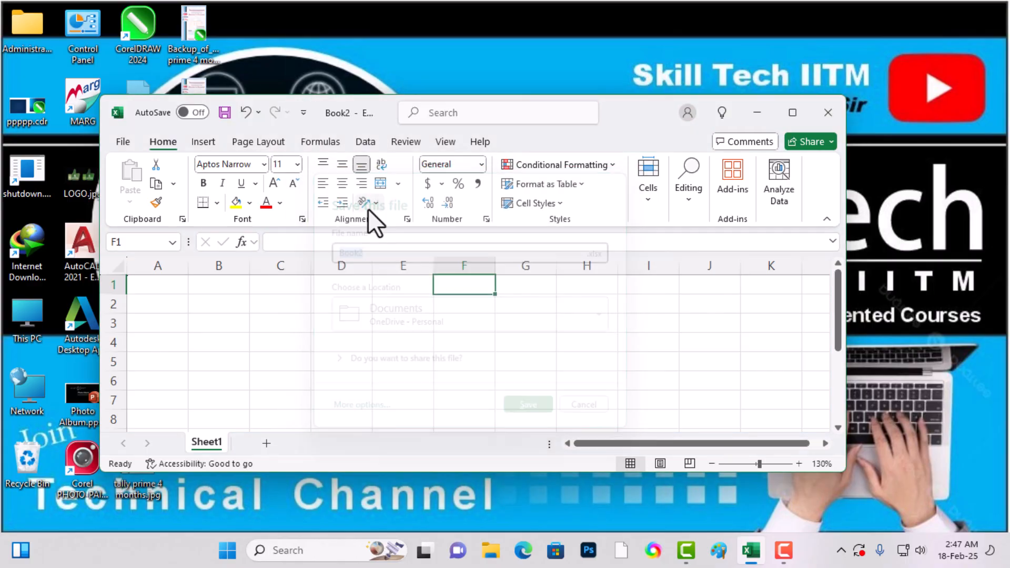
left_click(792, 112)
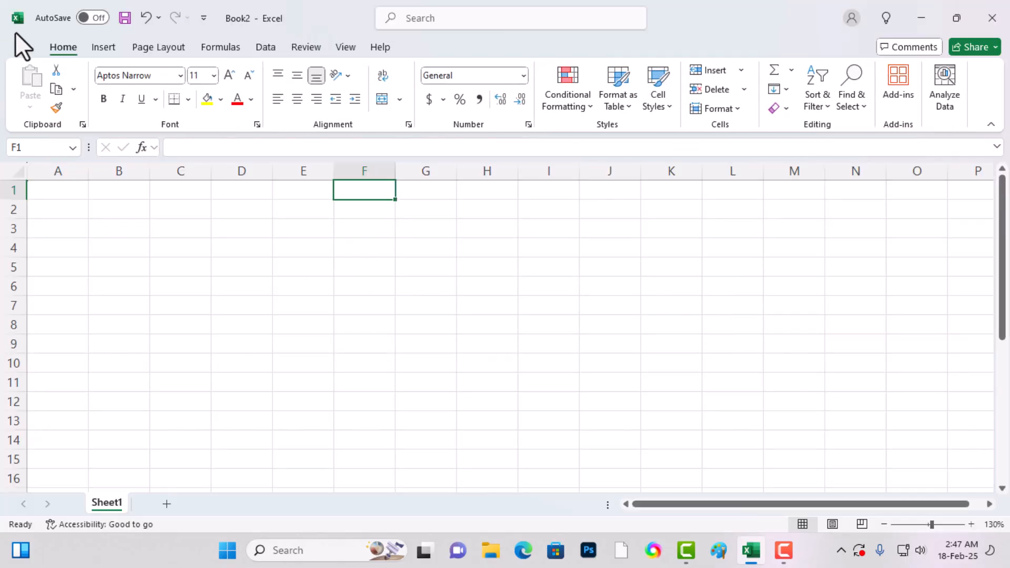
- Open the existing student records workbook data.xlsx
left_click(18, 45)
left_click(216, 387)
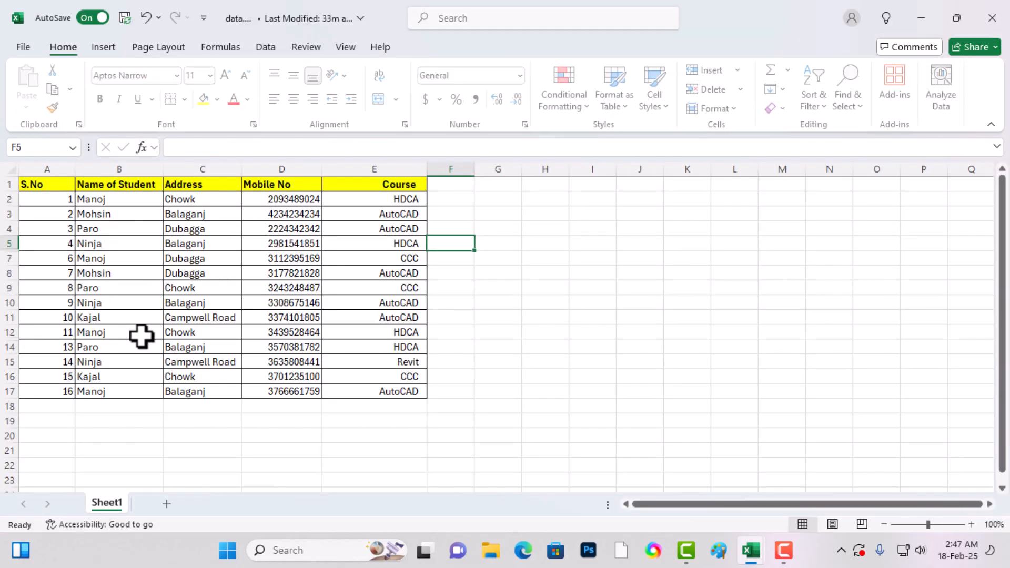
- Select the entire Mobile No column in the student table and hide it
left_click(173, 242)
left_click(188, 186)
left_click(197, 271)
left_click(256, 214)
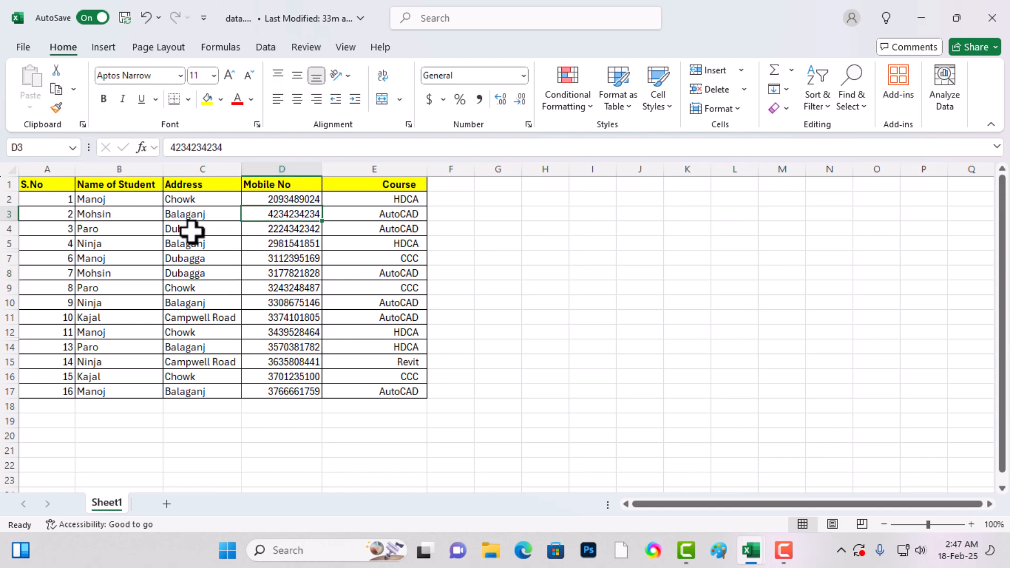
left_click_drag(270, 194, 271, 419)
left_click(304, 315)
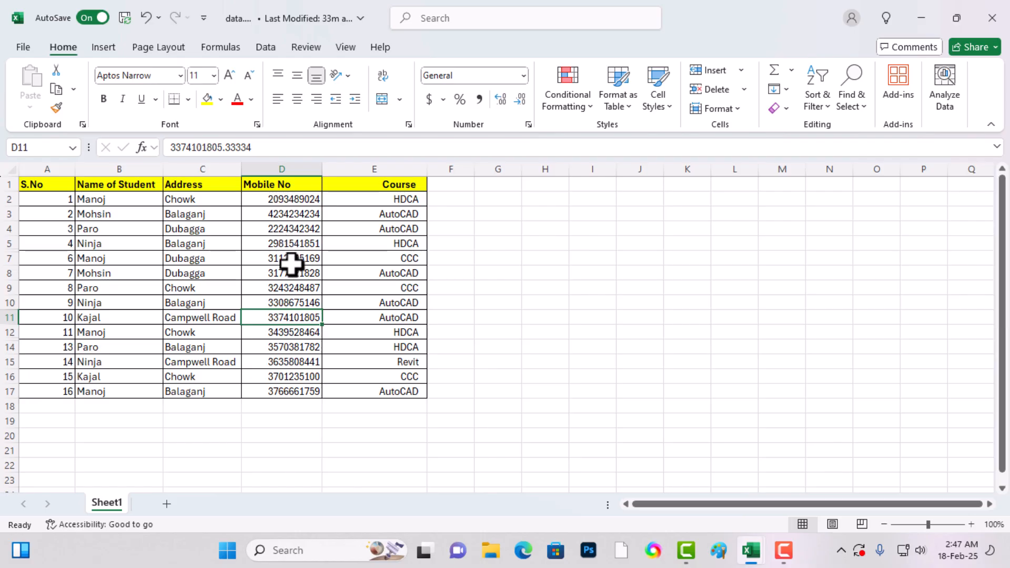
key("ctrl+space")
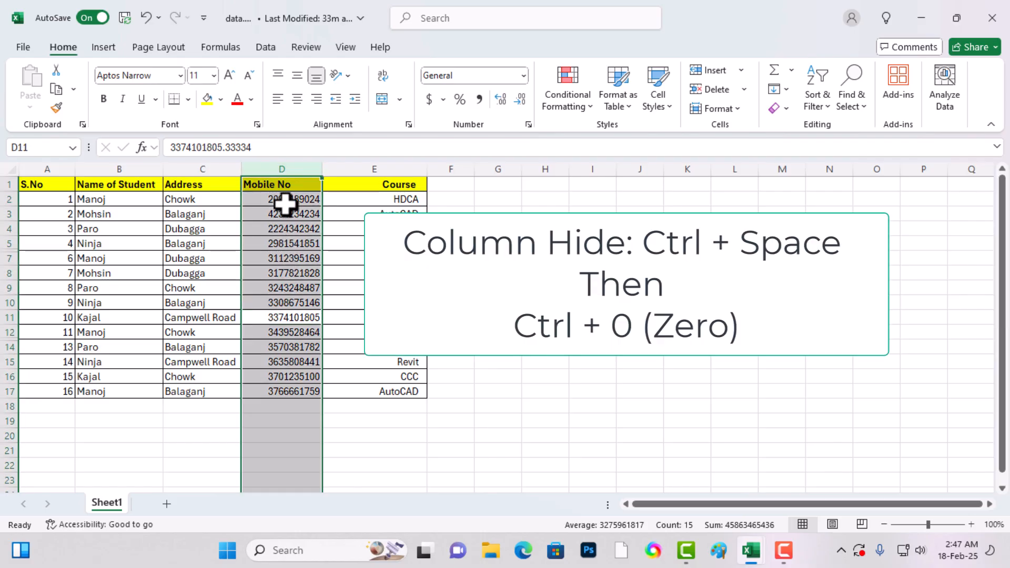
key("ctrl+0")
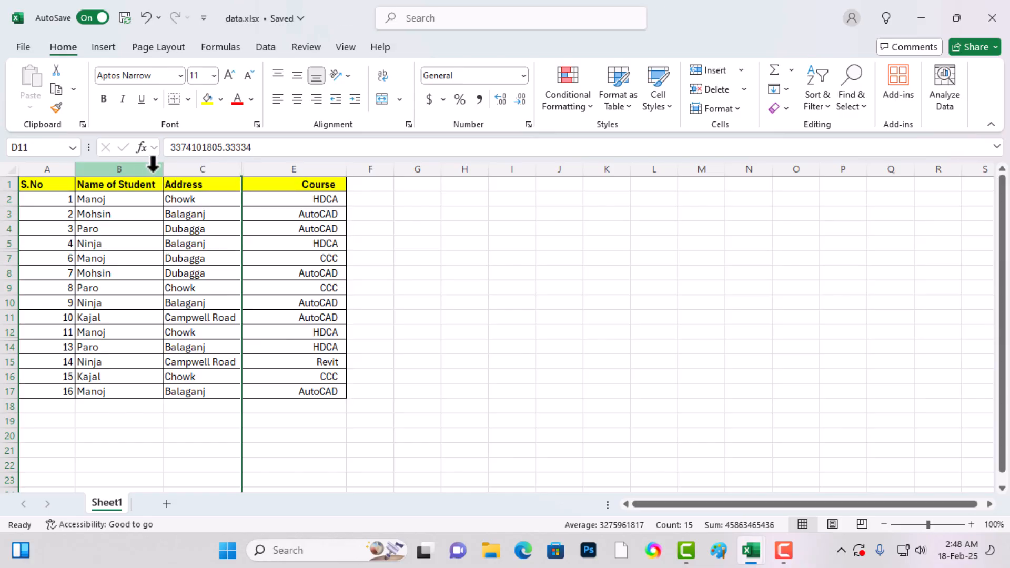
- Unhide the Mobile No column between Address and Course and widen it slightly
double_click(242, 171)
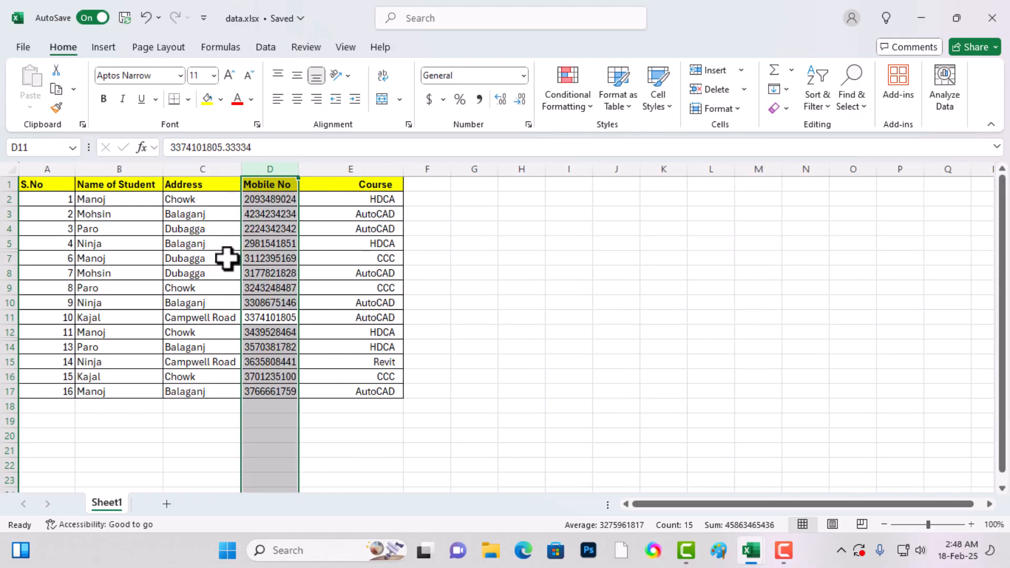
left_click_drag(299, 168, 327, 169)
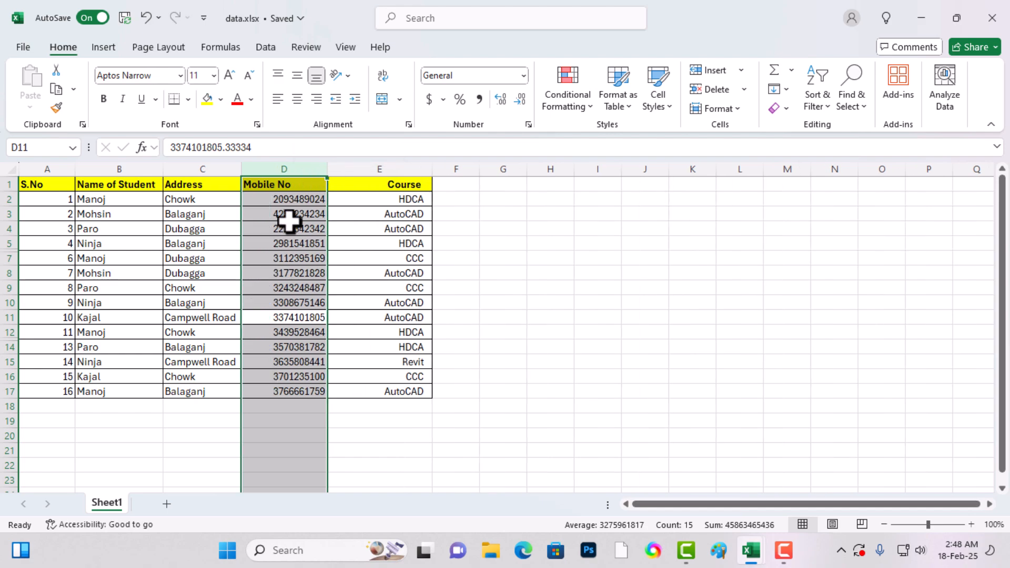
left_click(255, 259)
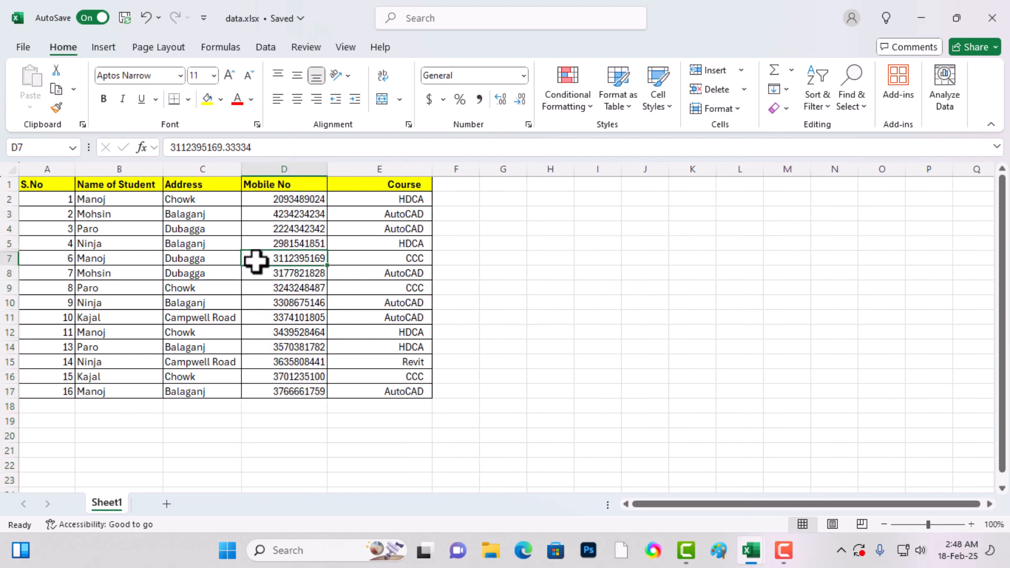
- Select the entire row 7, holding serial number 6, and hide it
left_click(33, 259)
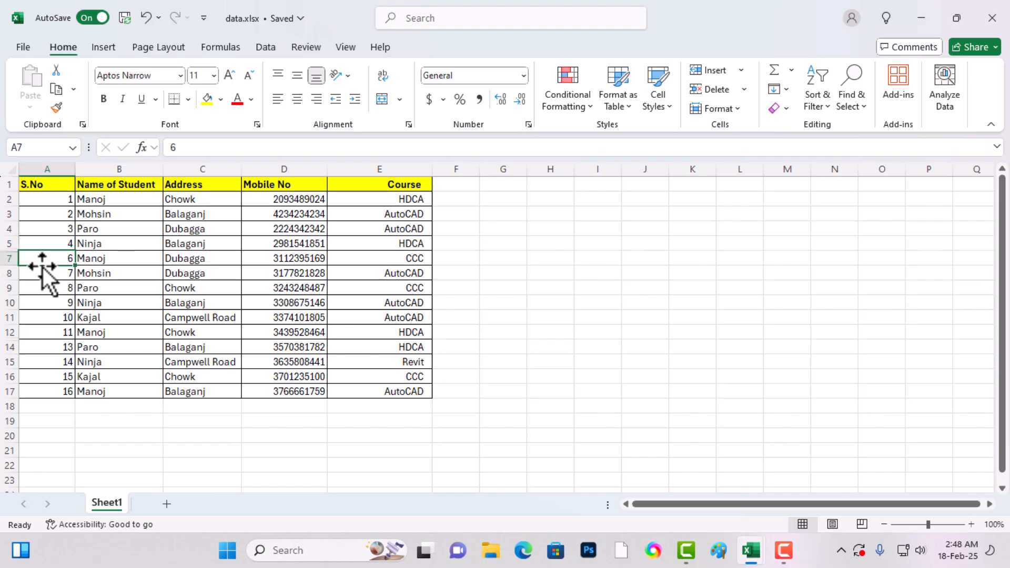
left_click(106, 261)
left_click(35, 260)
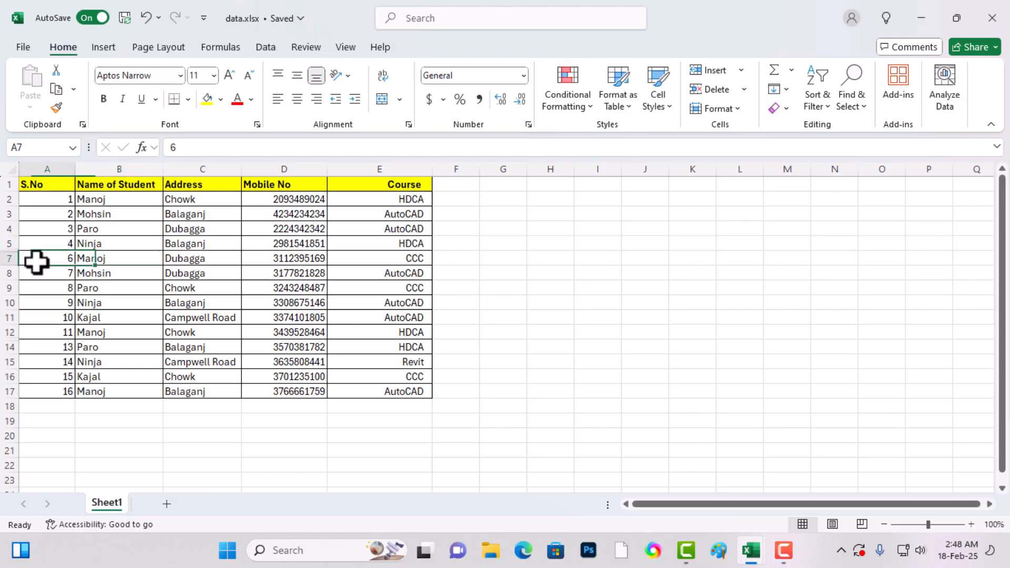
key("shift+space")
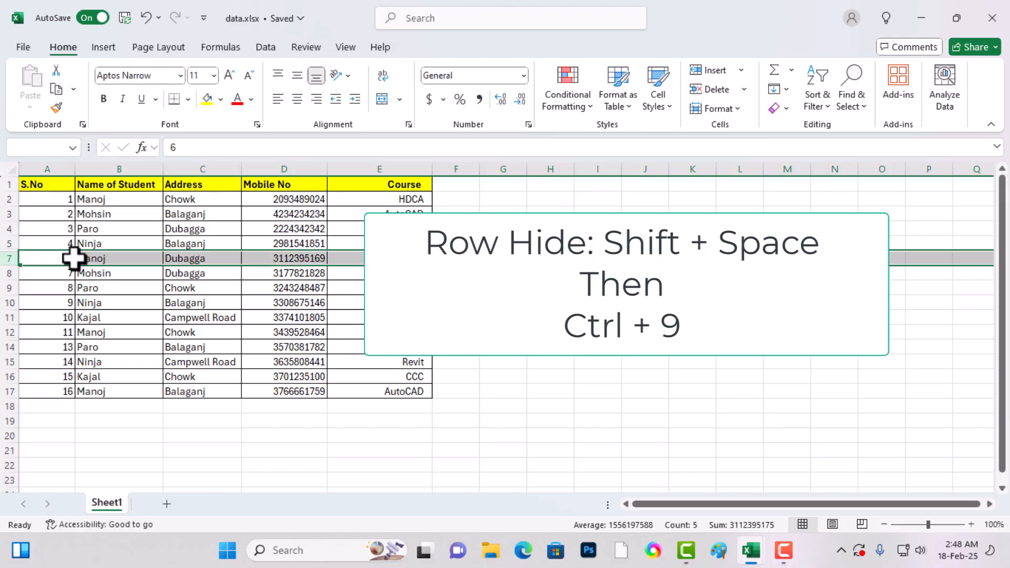
key("ctrl+9")
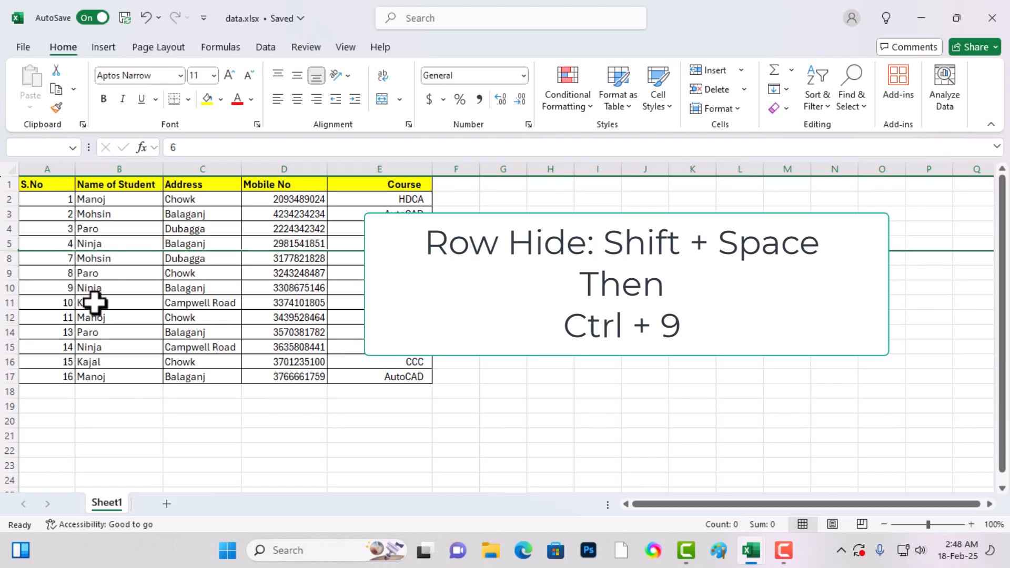
- Unhide rows 7 and 6, the hidden rows between rows 5 and 8
left_click(95, 303)
left_click(177, 275)
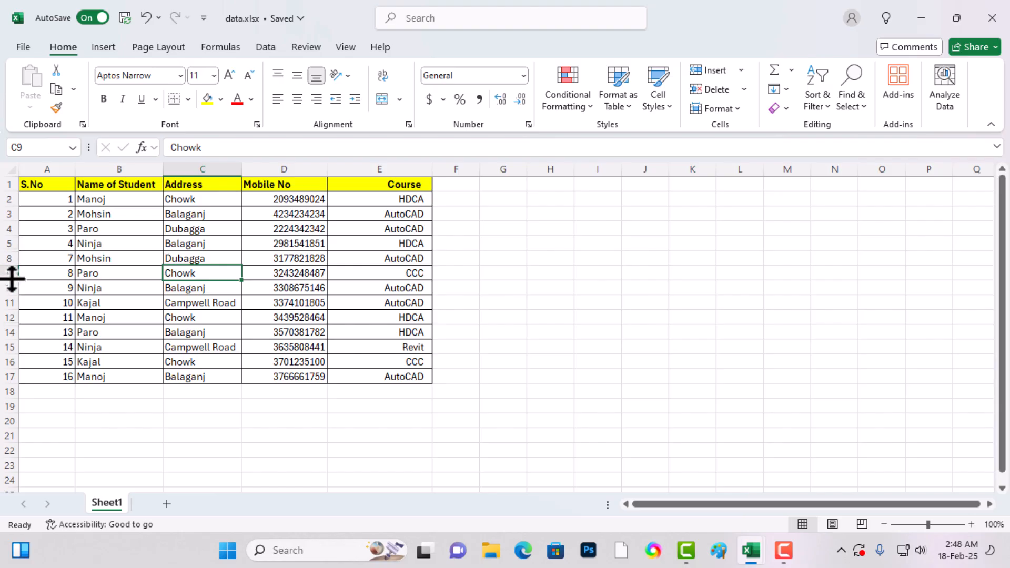
double_click(11, 253)
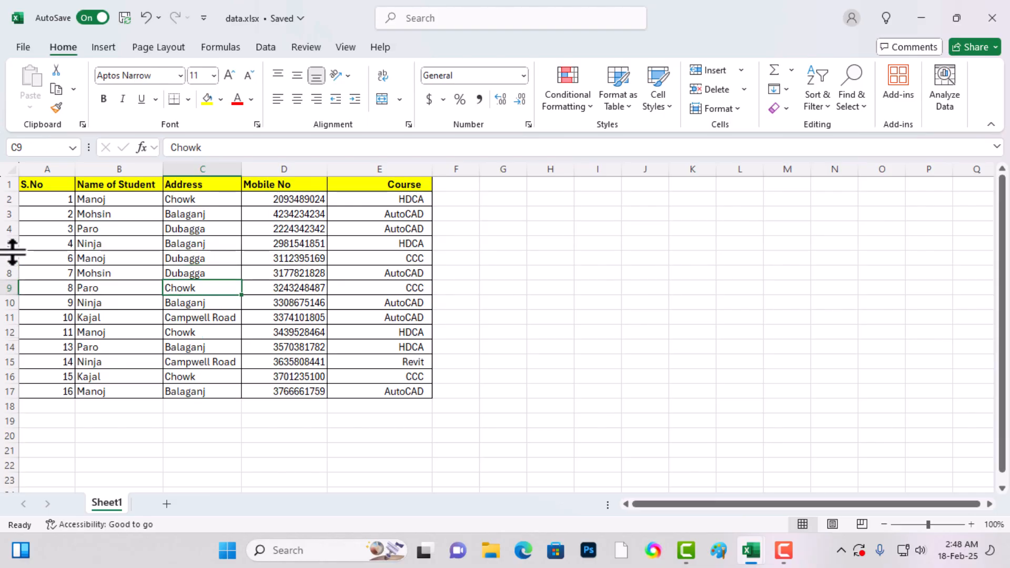
double_click(12, 253)
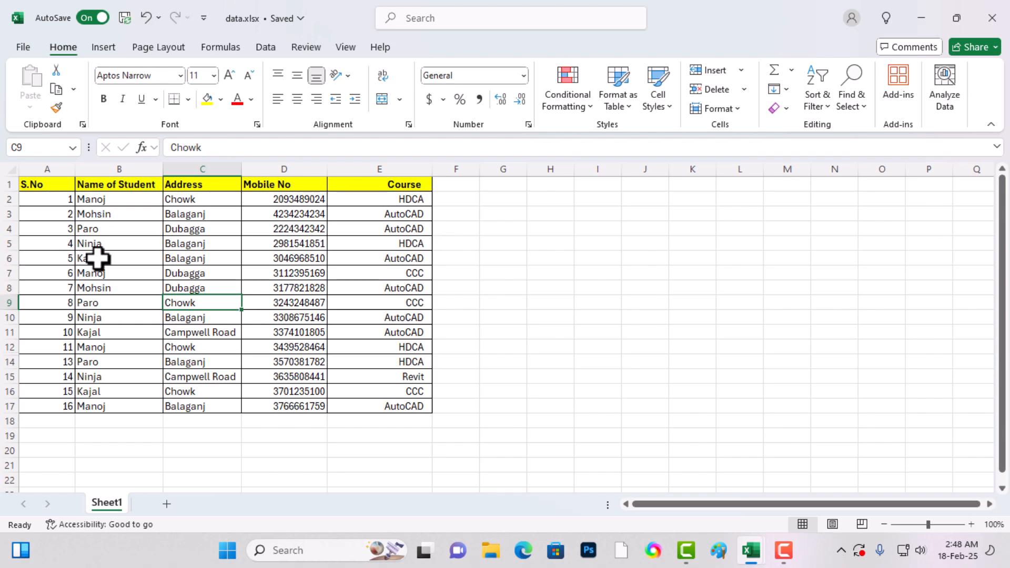
left_click(129, 274)
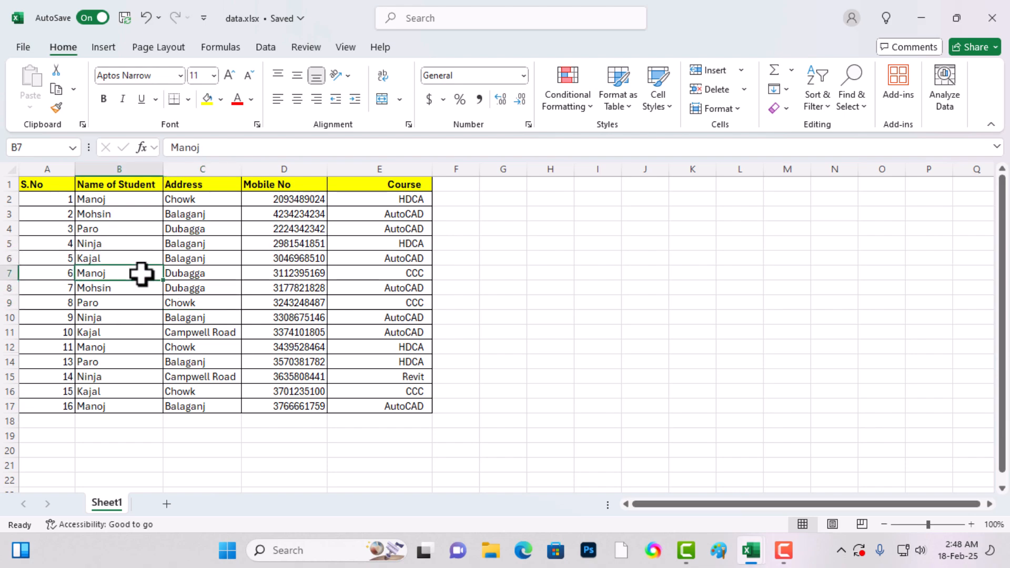
- Insert a new column before the Address column and enter Father's Name as its header
left_click(213, 231)
left_click(281, 186)
left_click(290, 241)
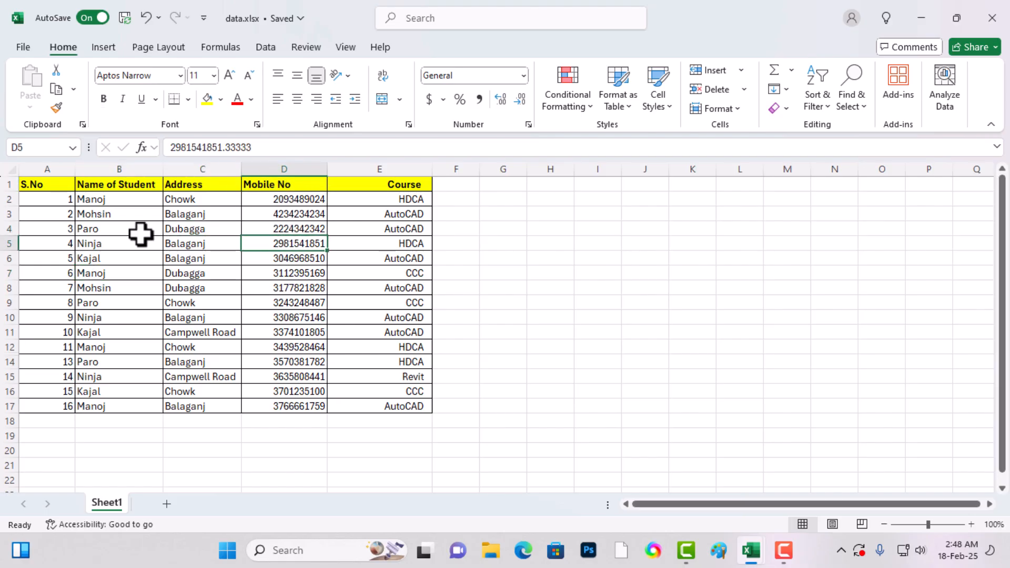
left_click(211, 241)
key("ctrl+space")
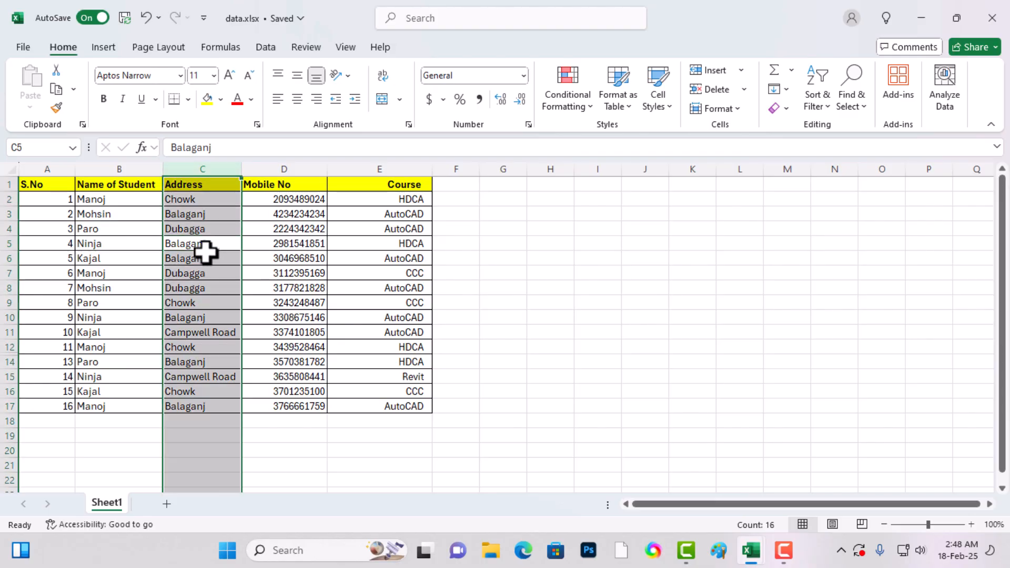
key("ctrl+plus")
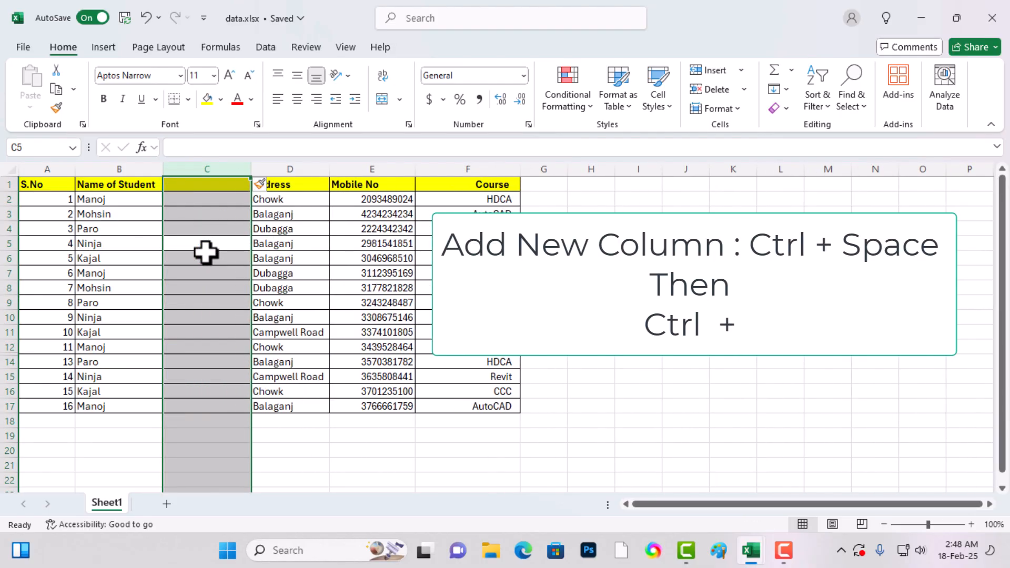
left_click(215, 183)
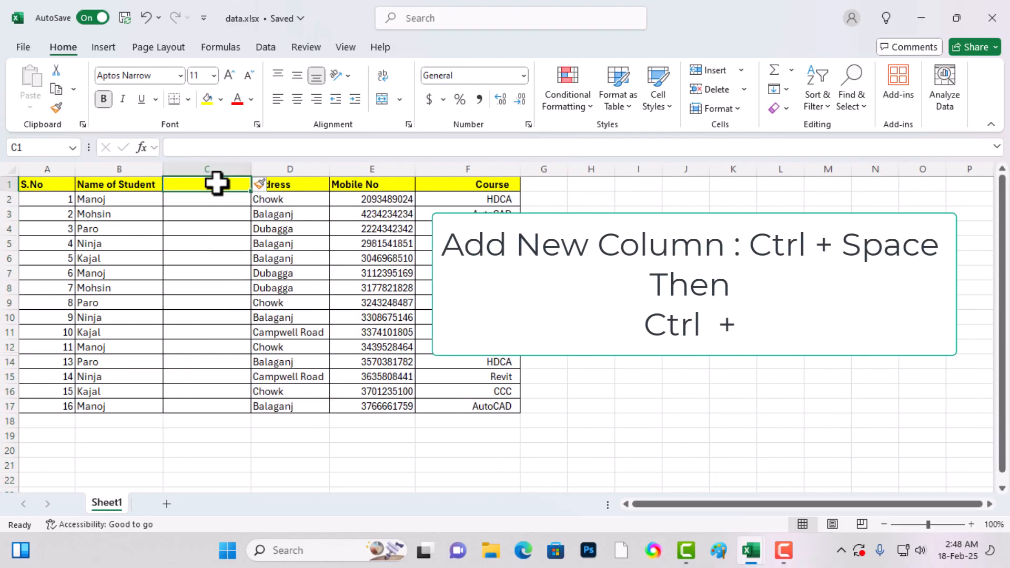
type("FAther's Name")
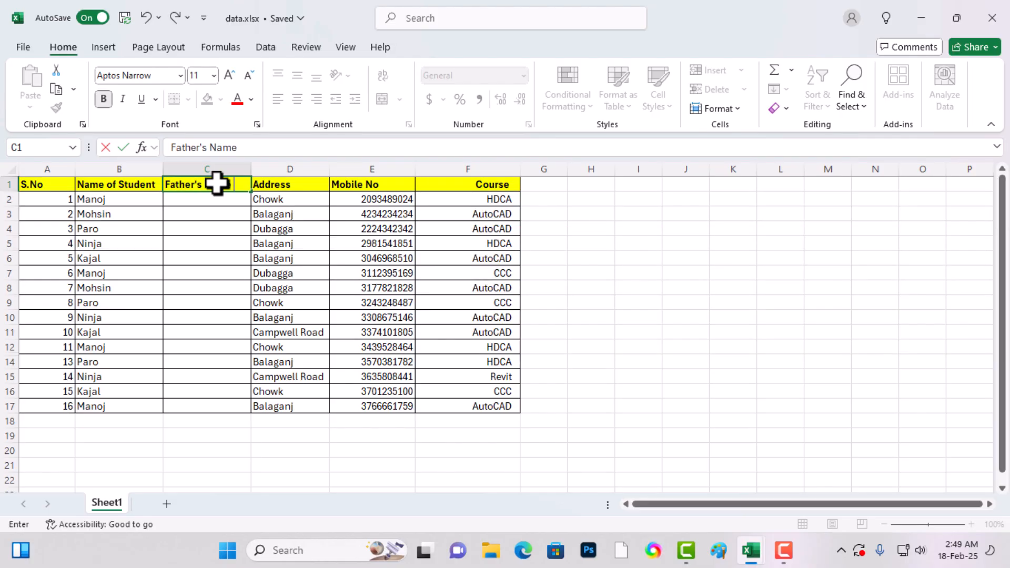
key("Return")
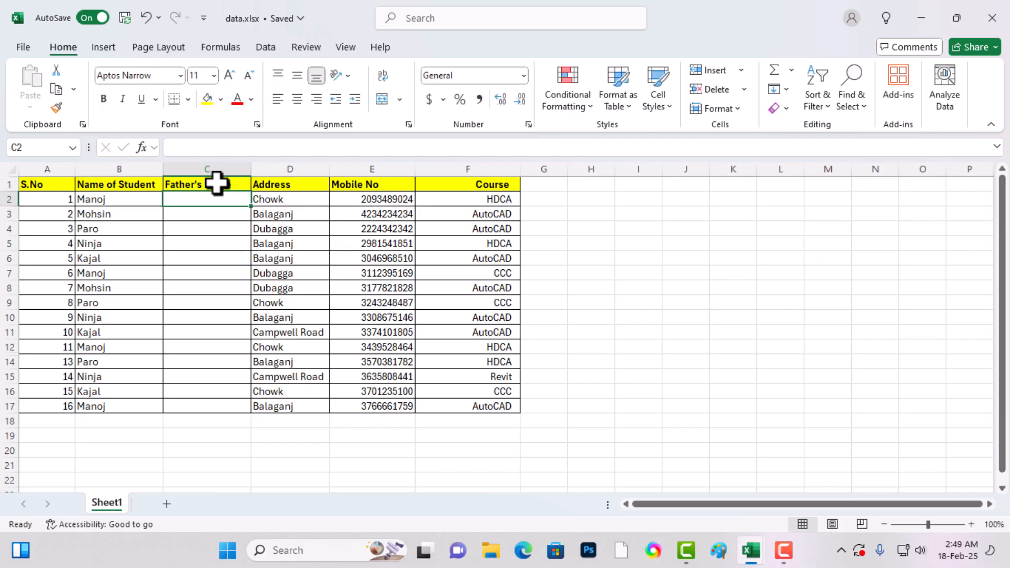
- Insert a blank row above row 8, the record with serial number 7
left_click(59, 299)
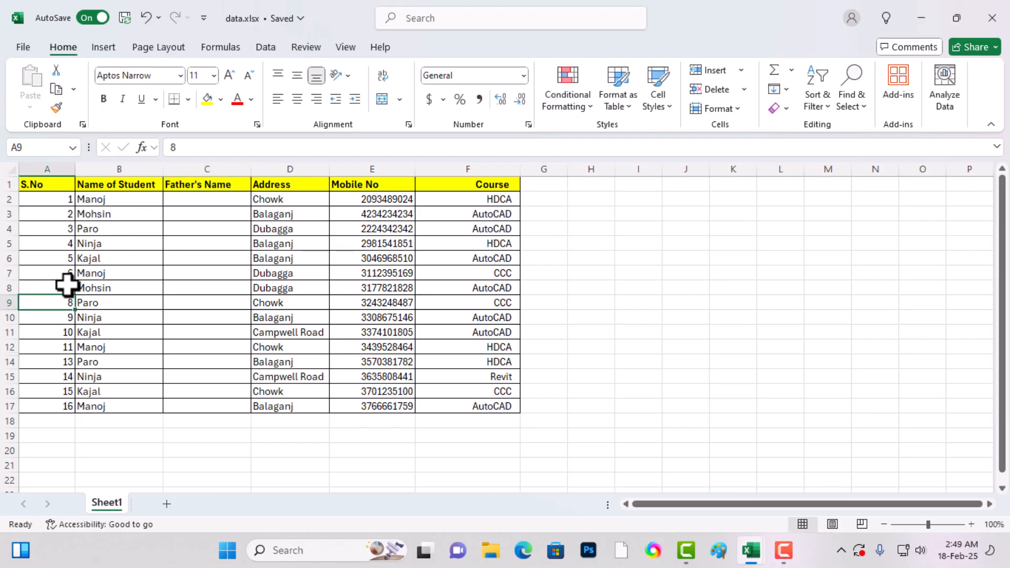
left_click(40, 290)
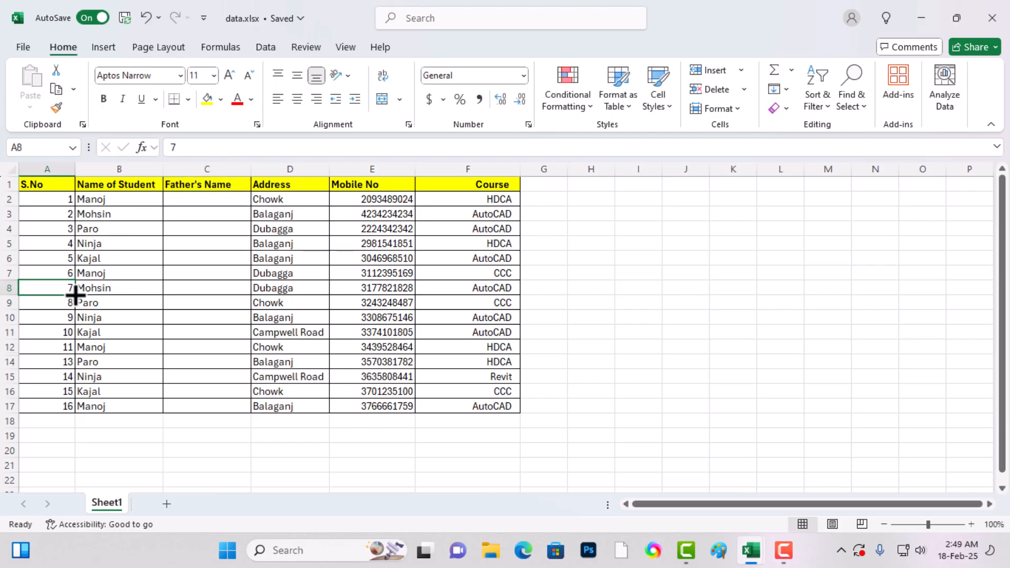
key("shift+space")
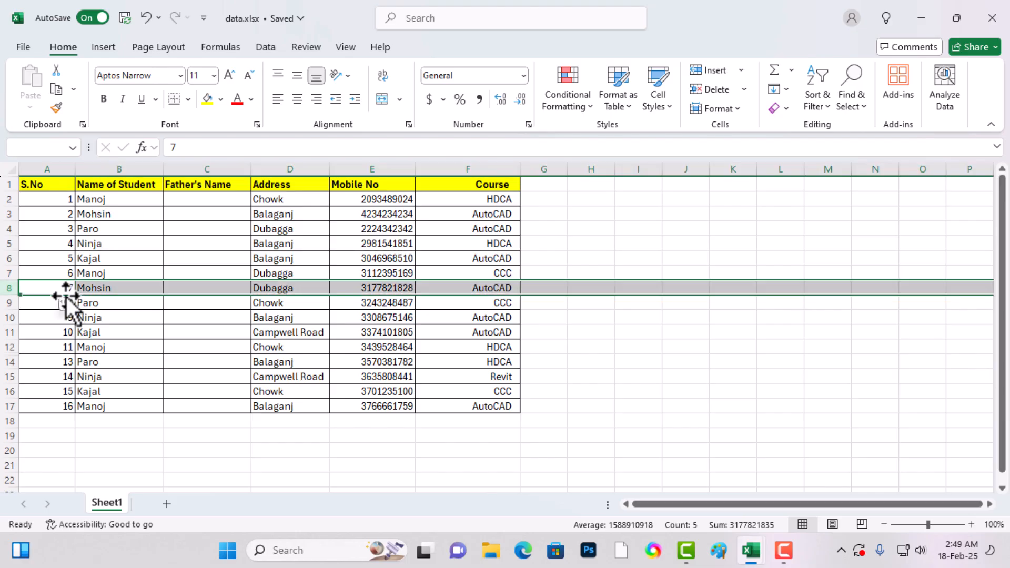
key("ctrl+plus")
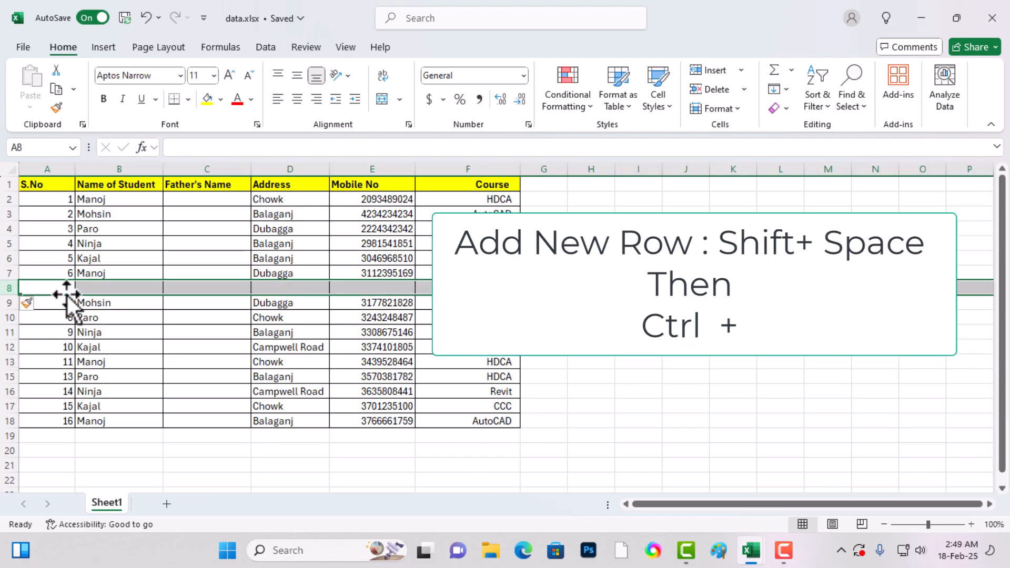
- Delete the blank row 8 from the student table
left_click(72, 290)
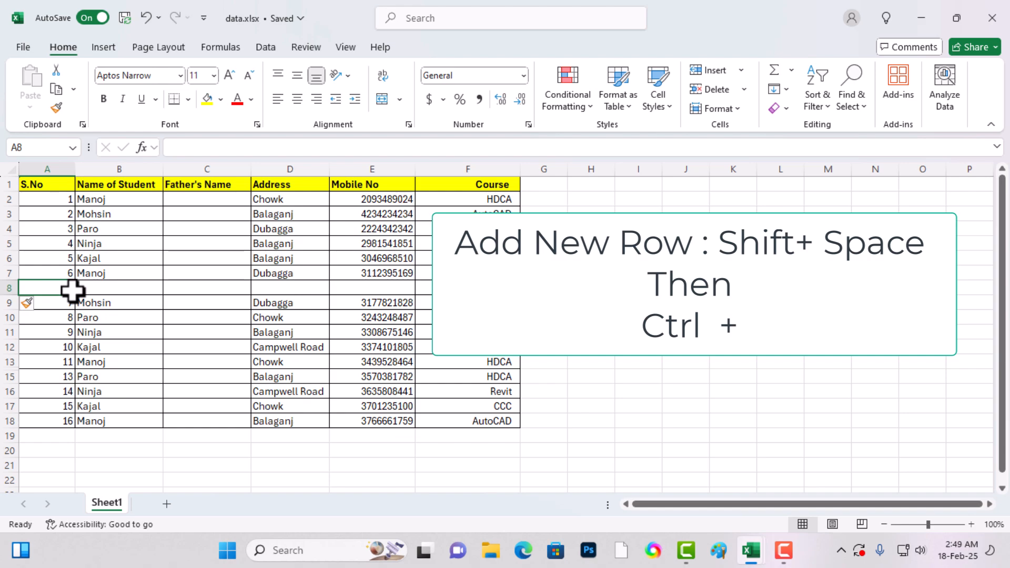
key("shift+space")
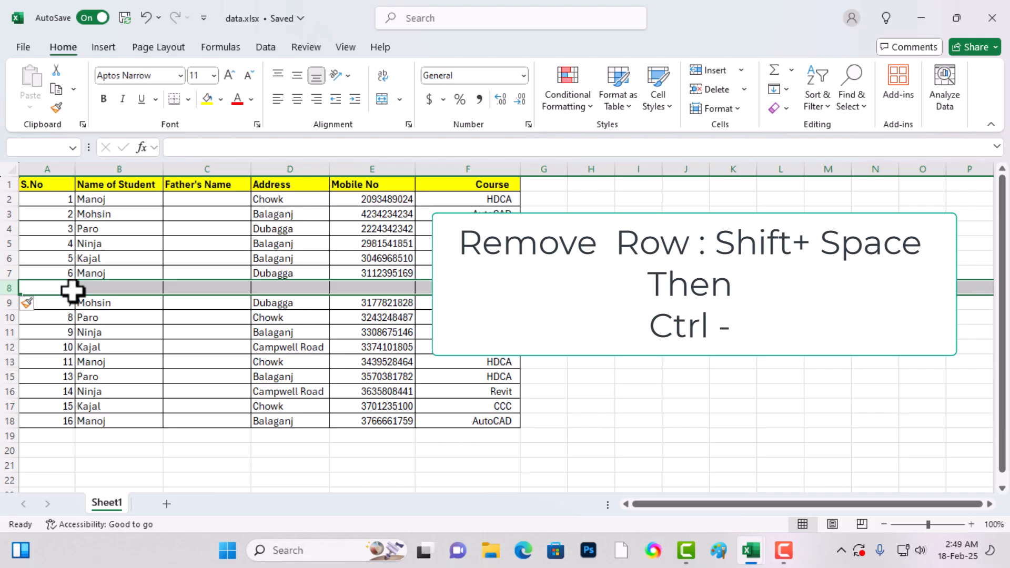
key("ctrl+minus")
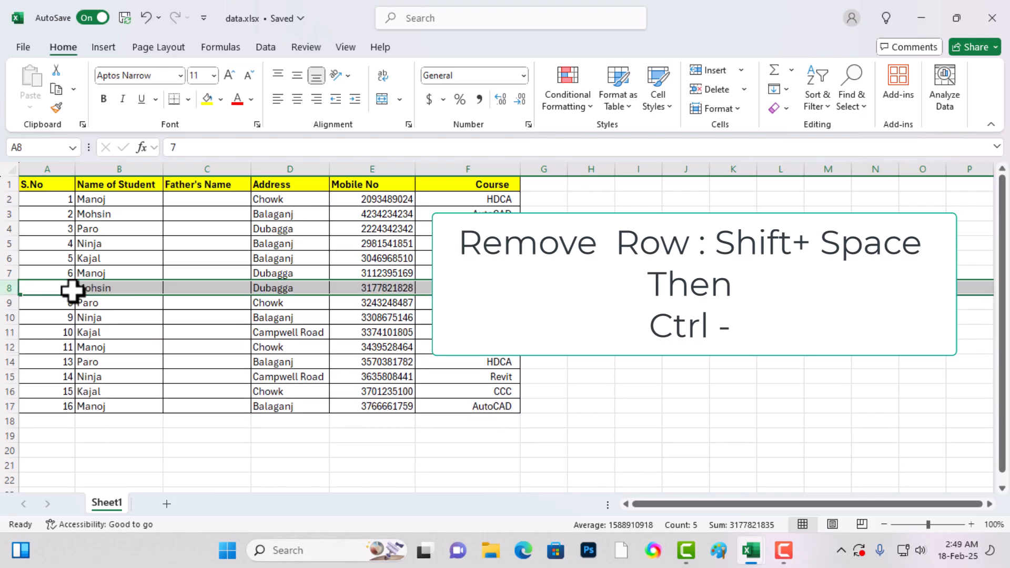
left_click(232, 301)
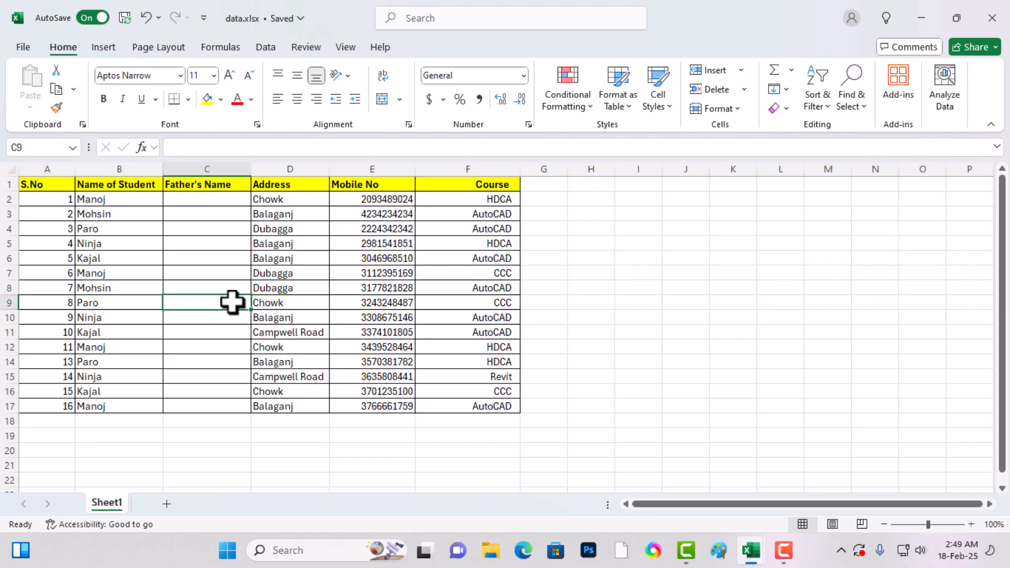
- Delete the entire Father's Name column from the student data
key("ctrl+space")
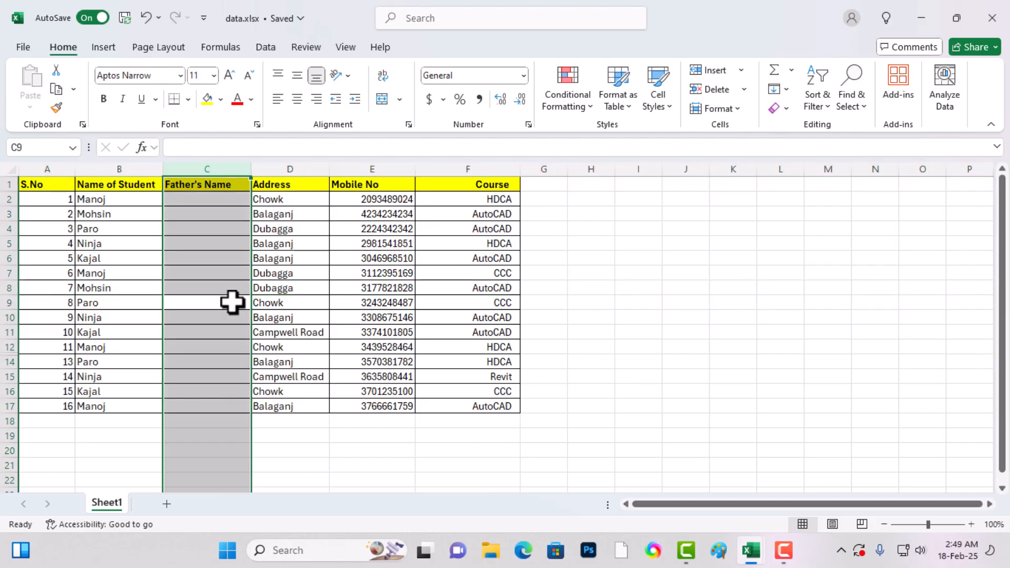
key("ctrl+minus")
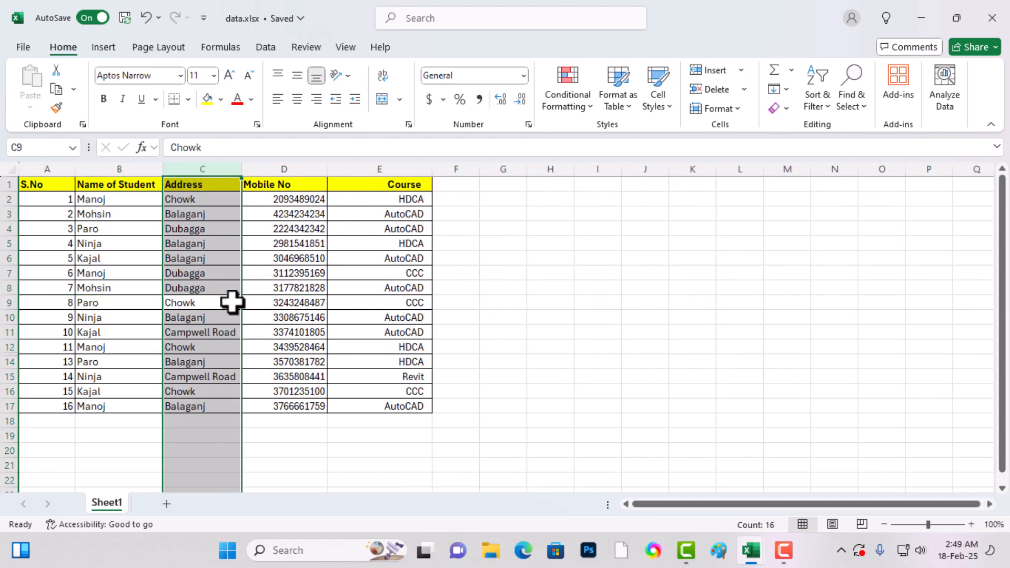
left_click(189, 334)
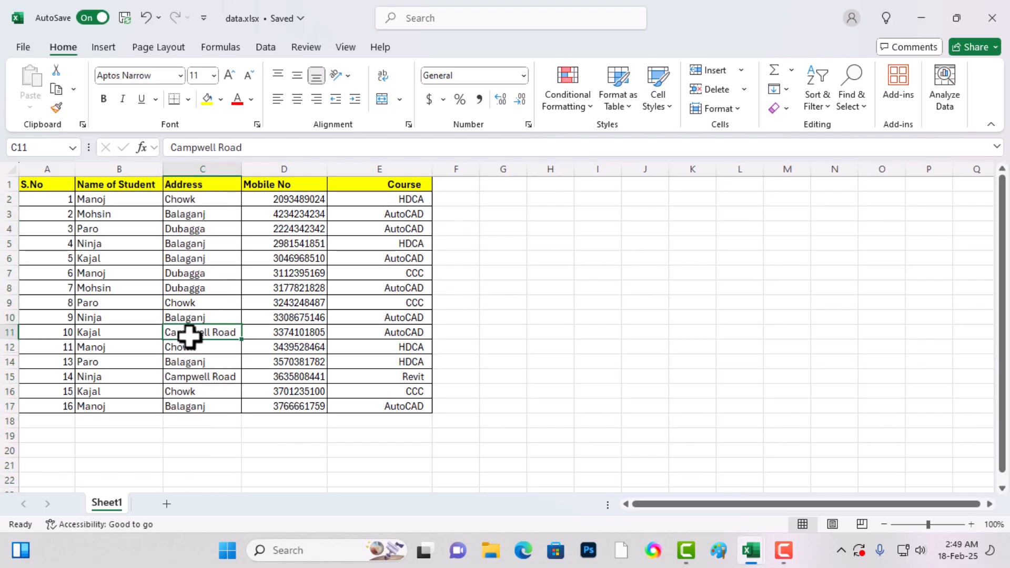
left_click(95, 298)
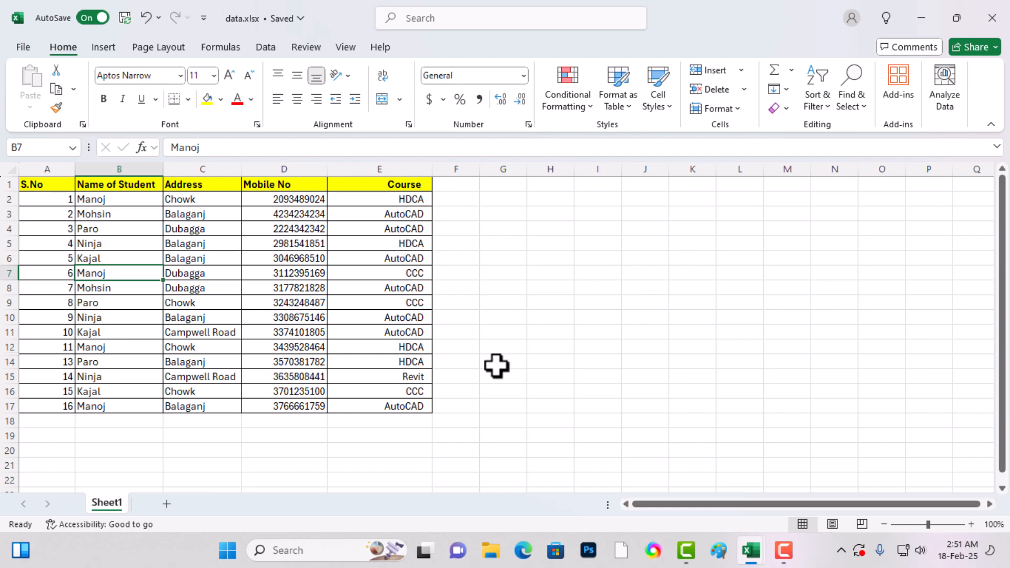
- Select columns A to E and turn on filtering for the header row
left_click_drag(406, 185, 51, 415)
left_click_drag(43, 161, 411, 158)
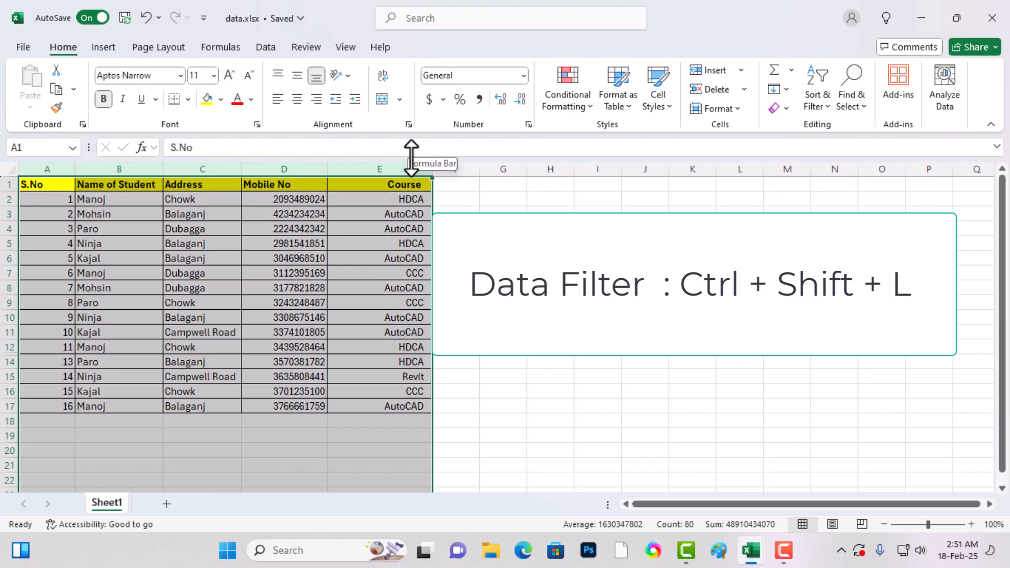
key("ctrl+shift+l")
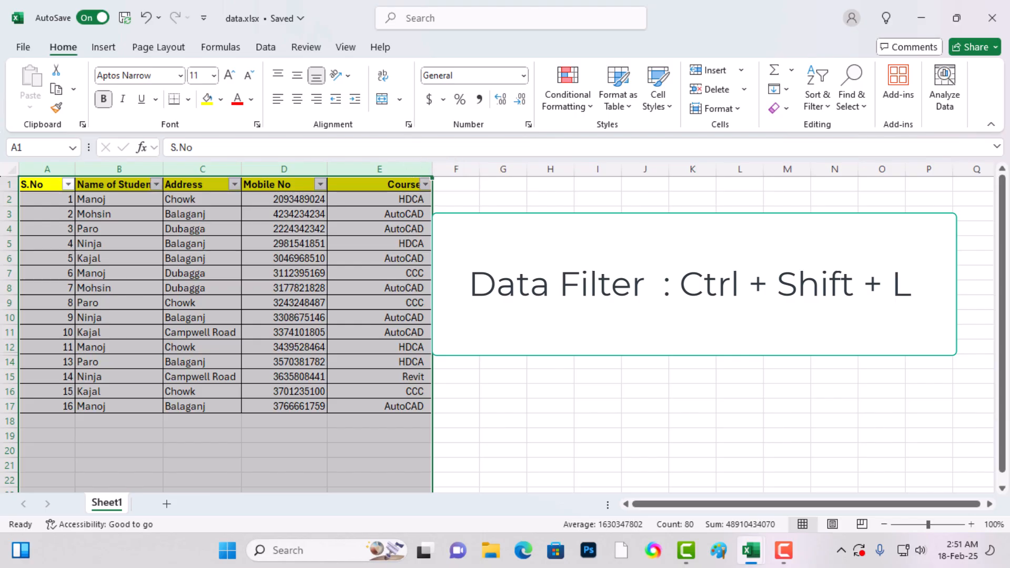
left_click(503, 243)
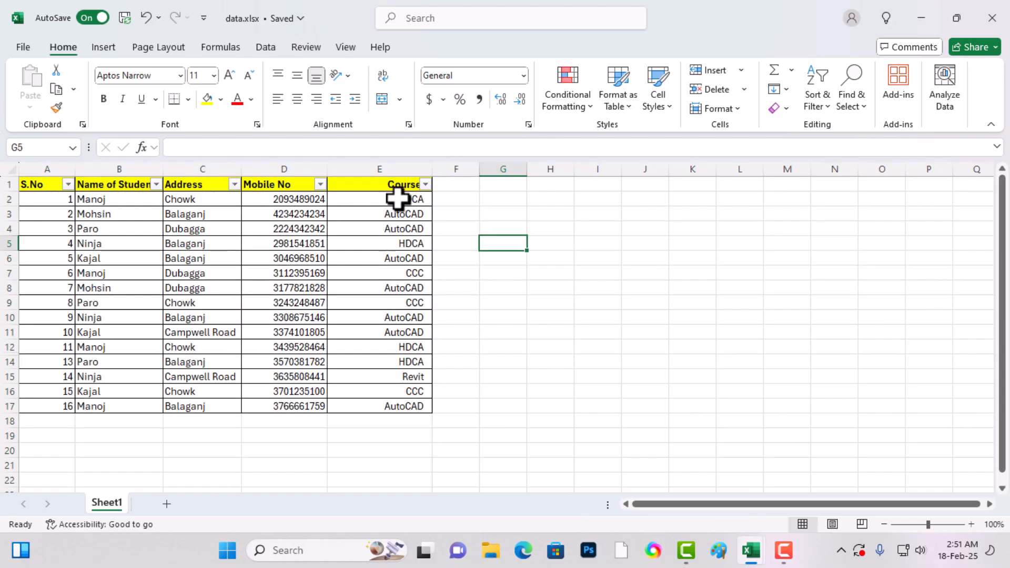
- Filter the Course column to show only HDCA records
left_click(426, 185)
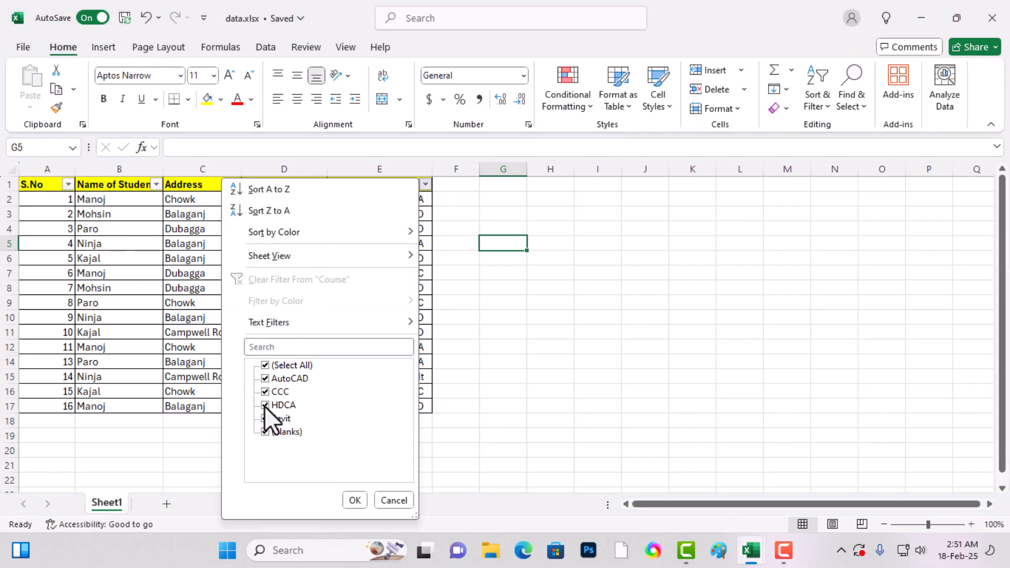
left_click(265, 366)
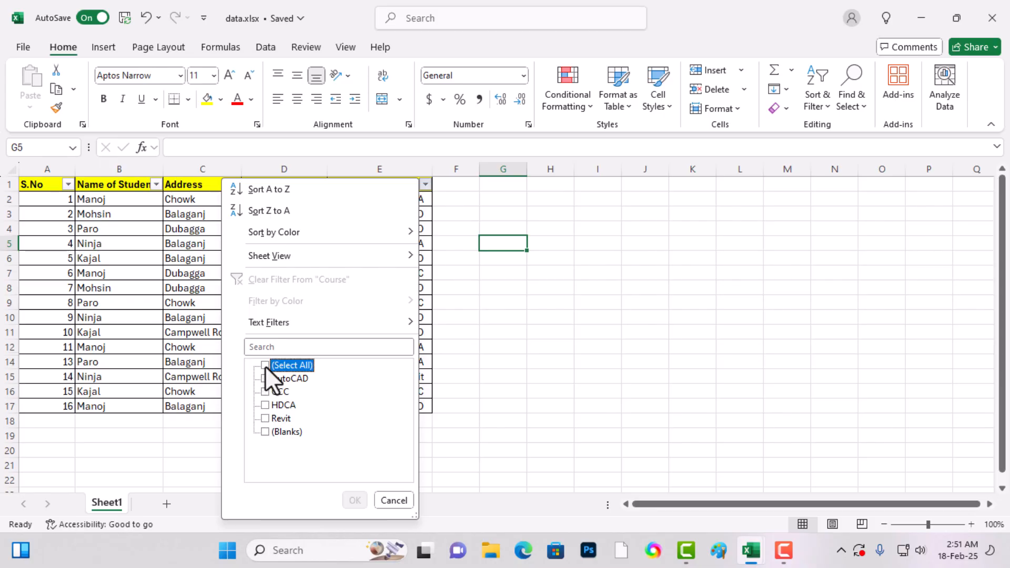
left_click(264, 404)
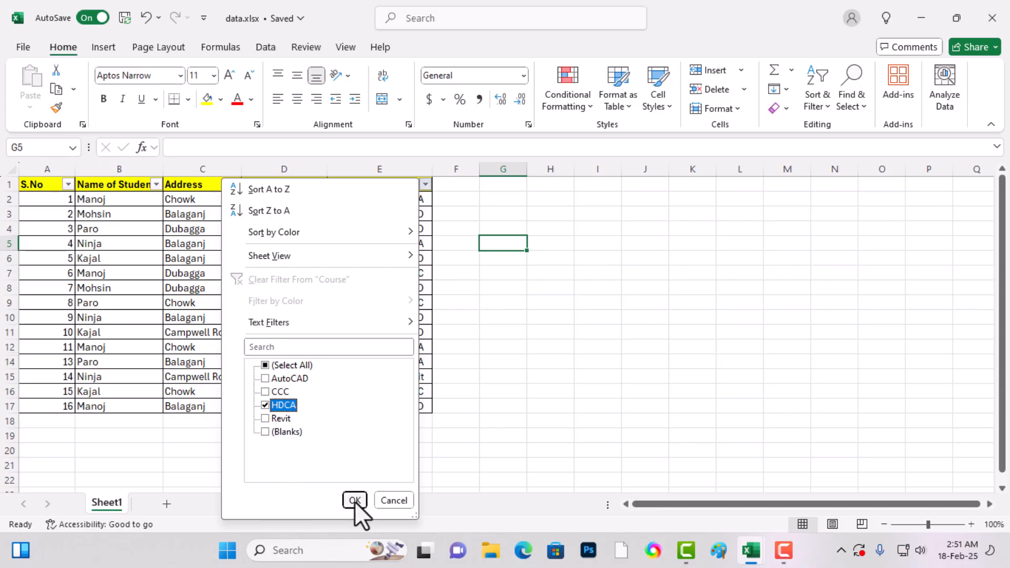
left_click(354, 500)
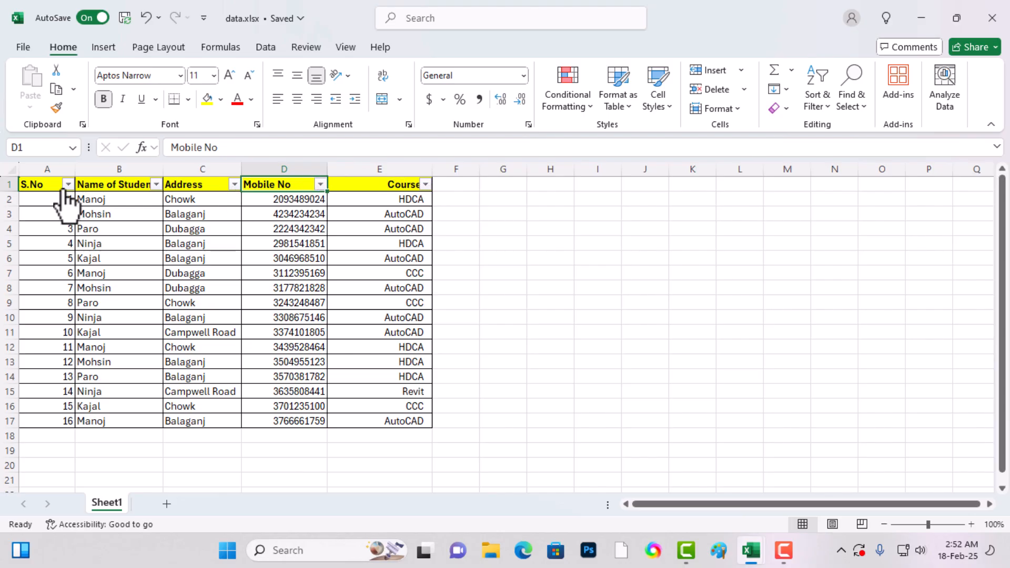
- Turn off filtering for the student data range A1:E17
left_click_drag(32, 184, 367, 422)
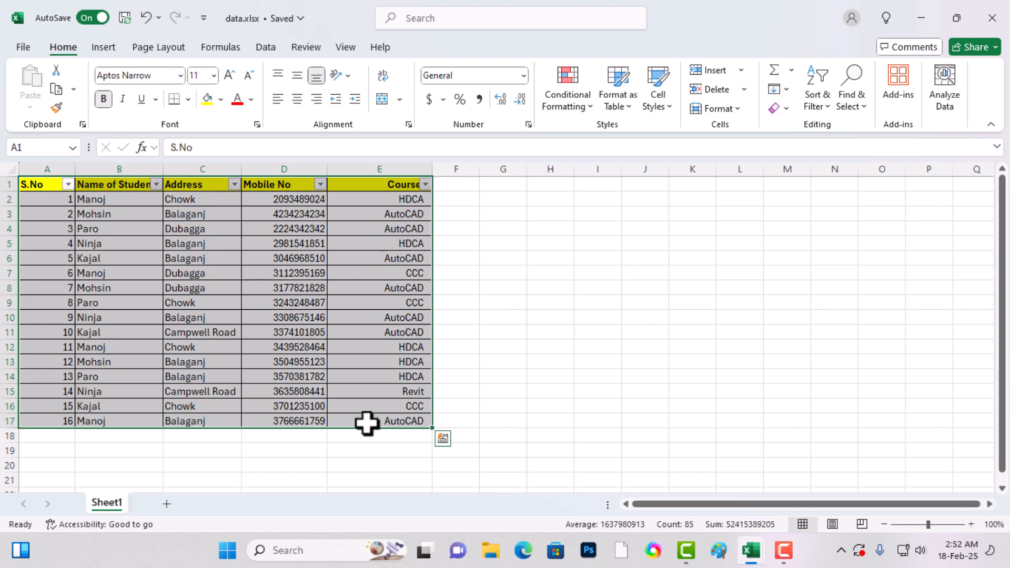
key("ctrl+shift+l")
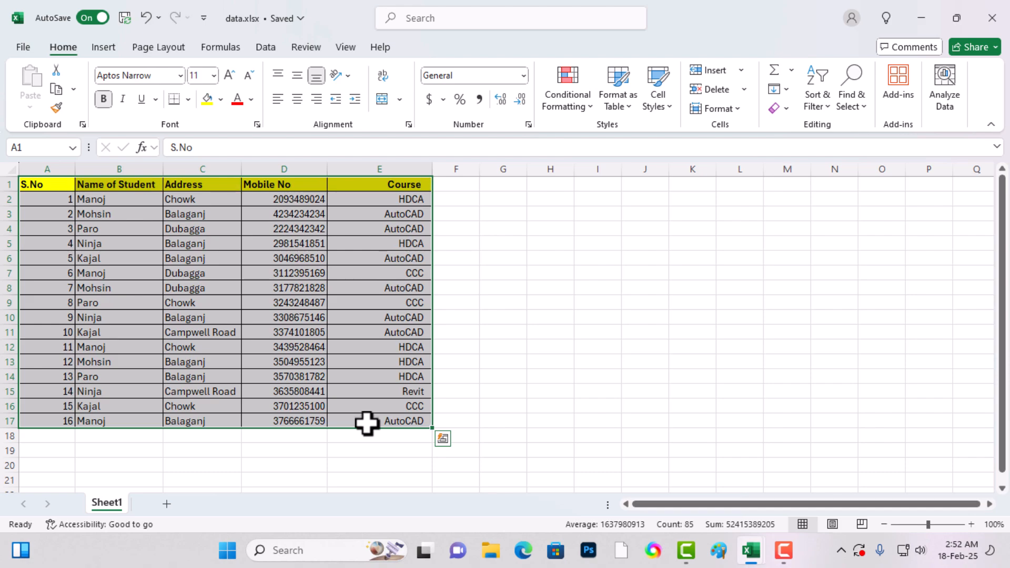
left_click(379, 377)
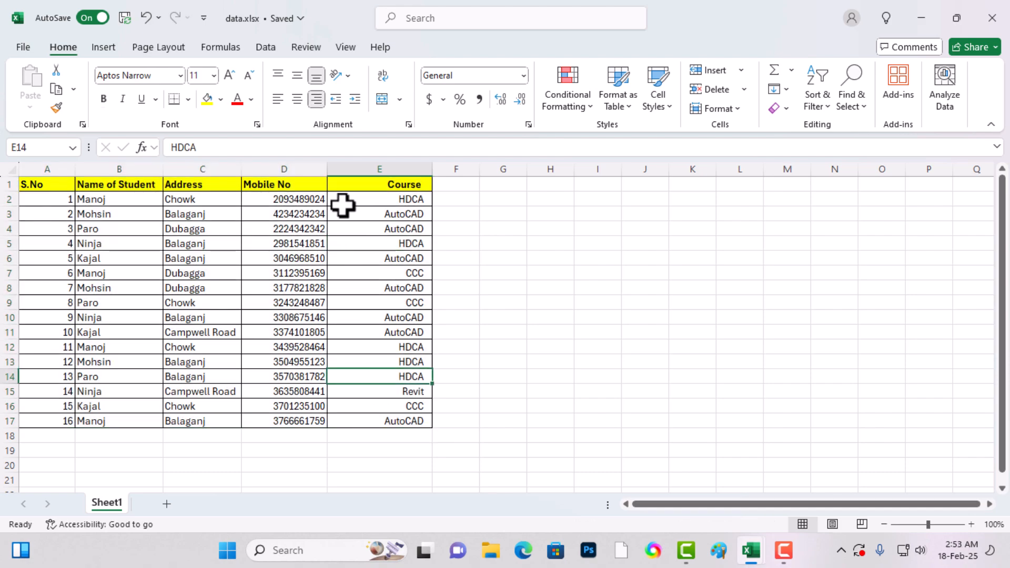
- Turn filtering back on for the student data headers, starting from the Course header
left_click(415, 184)
key("ctrl+shift+l")
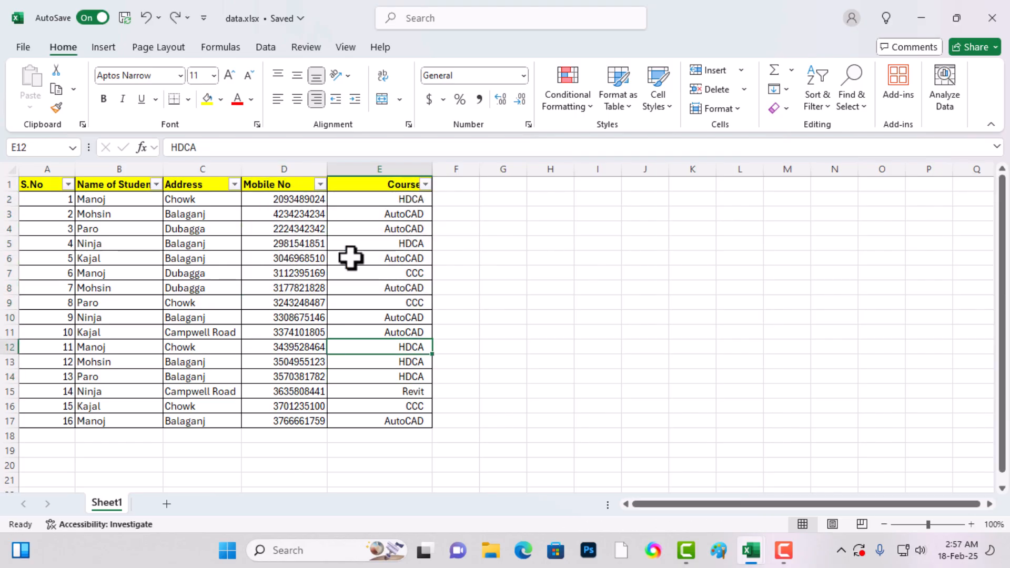
left_click(262, 285)
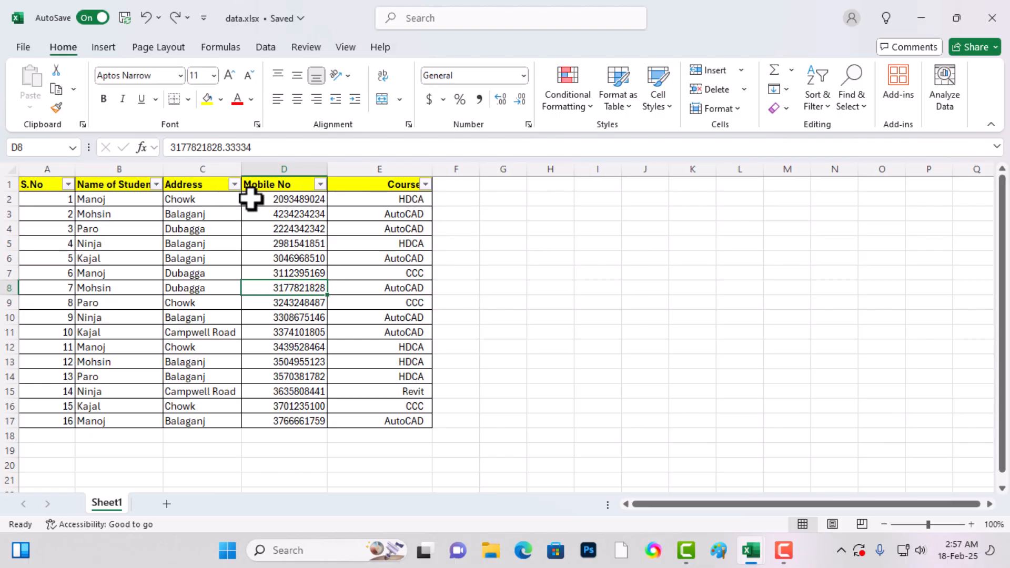
- Filter the Address column to show only Balaganj records
left_click(234, 183)
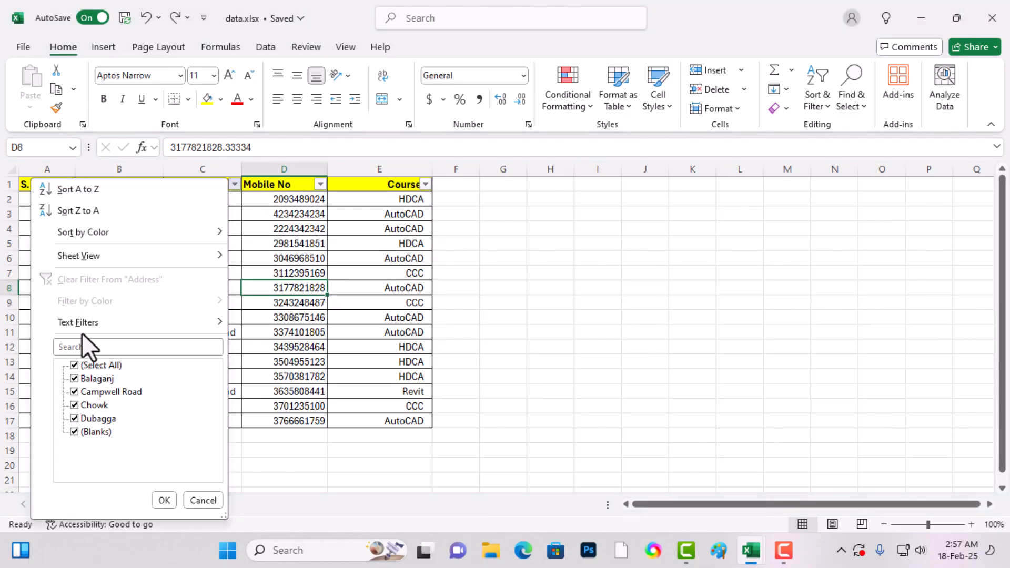
left_click(72, 366)
left_click(74, 379)
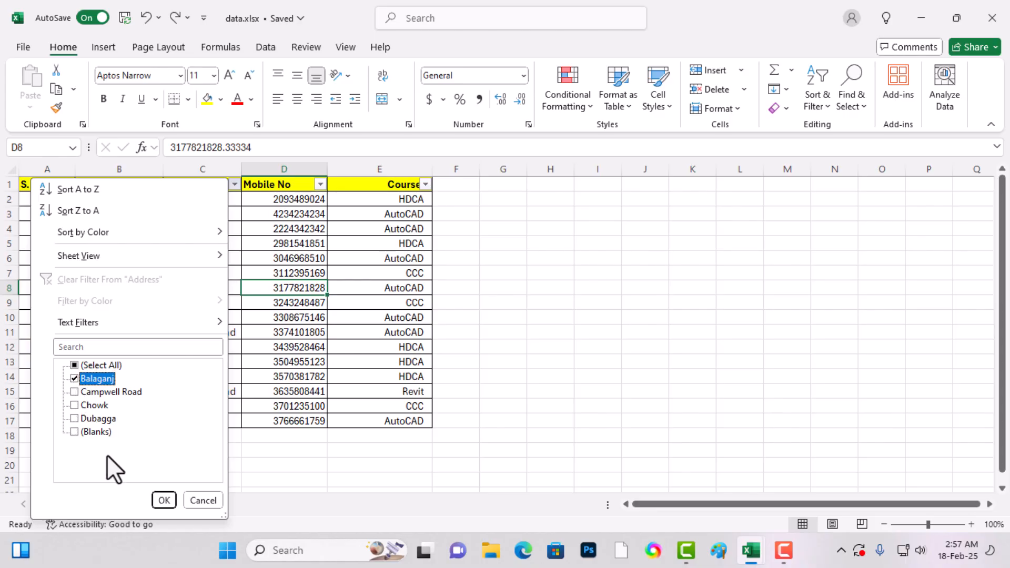
left_click(164, 500)
- Clear the Balaganj filter from the Address column to show all records
left_click(235, 184)
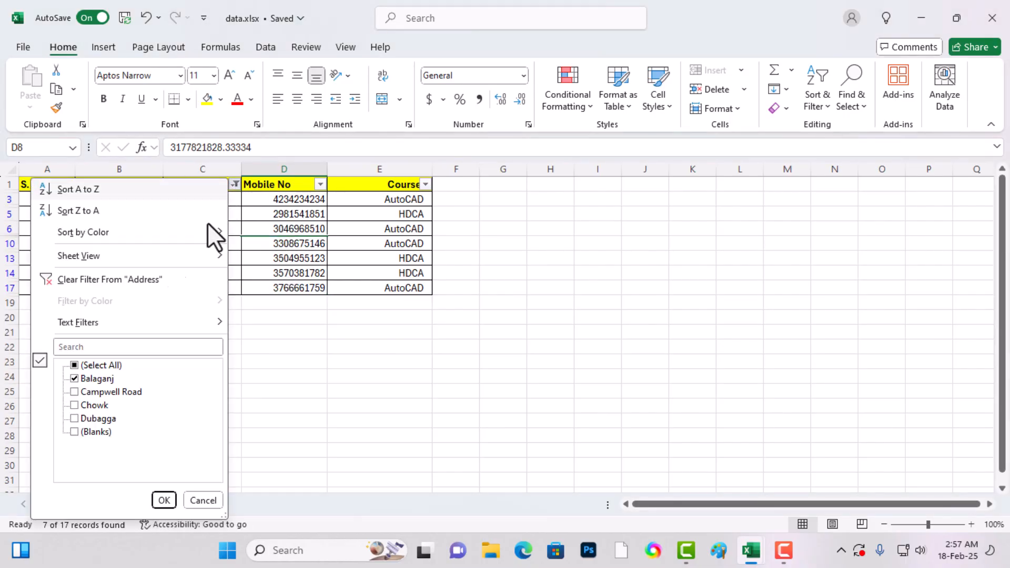
left_click(164, 500)
left_click(395, 212)
- Filter the complete student list by Course, keeping only HDCA records
left_click(425, 184)
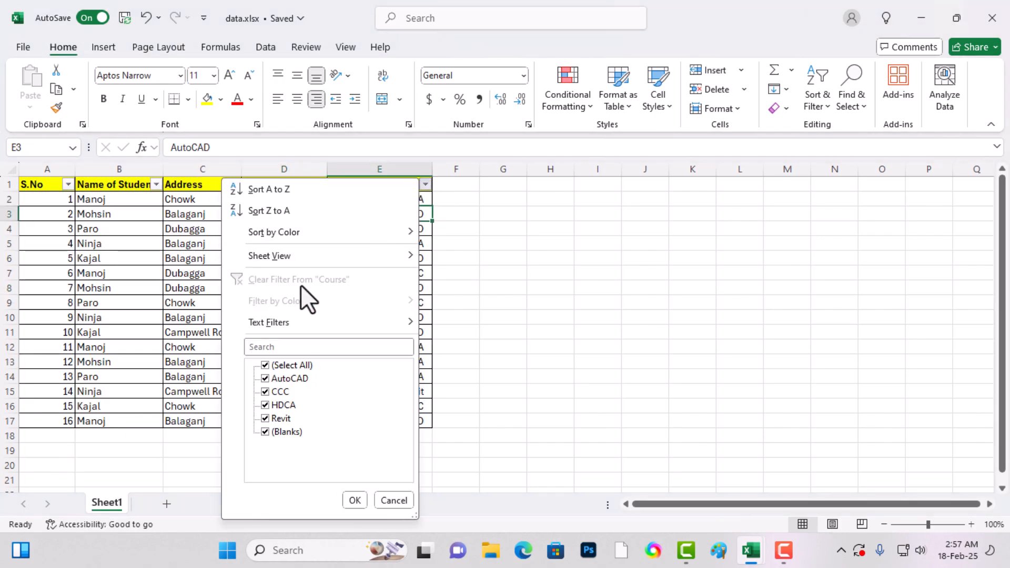
left_click(265, 365)
left_click(266, 405)
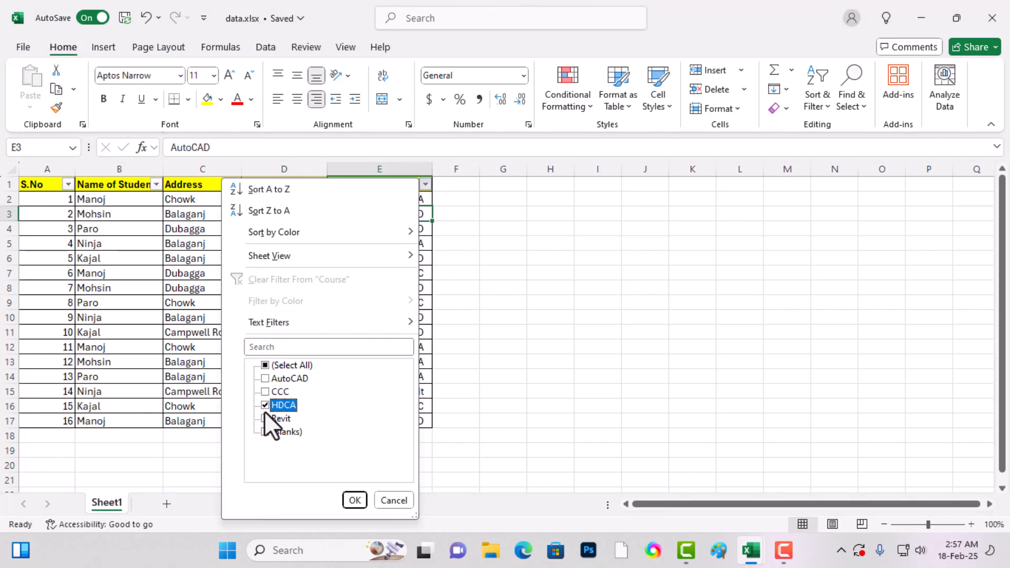
left_click(354, 500)
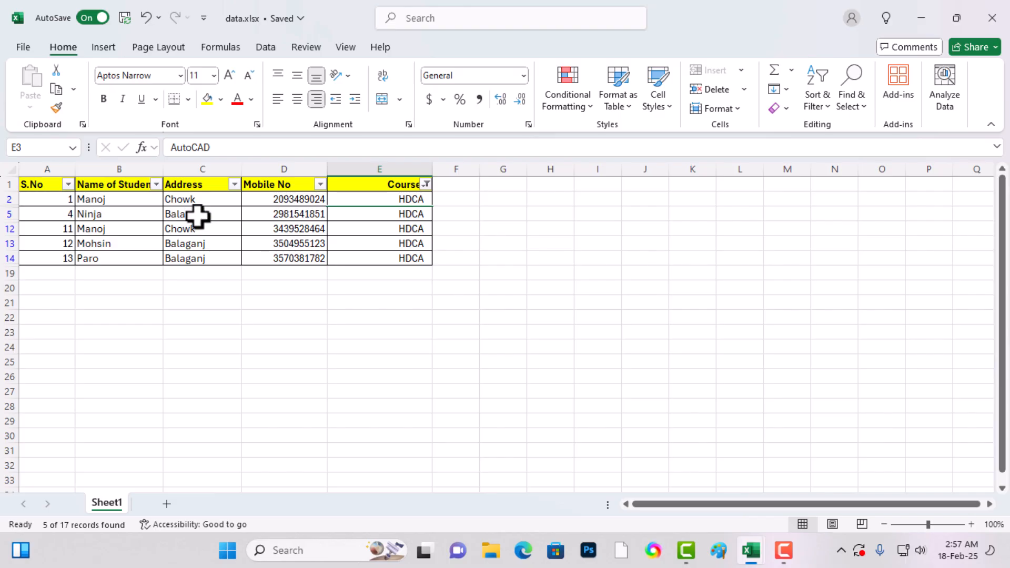
- Narrow the HDCA records to those with the address Balaganj
left_click(235, 184)
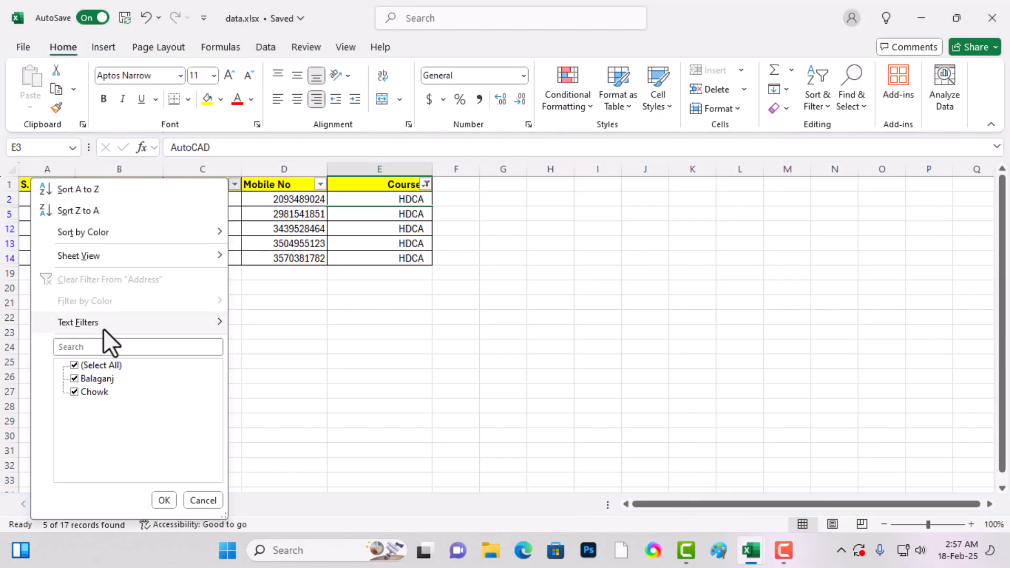
left_click(74, 364)
left_click(74, 378)
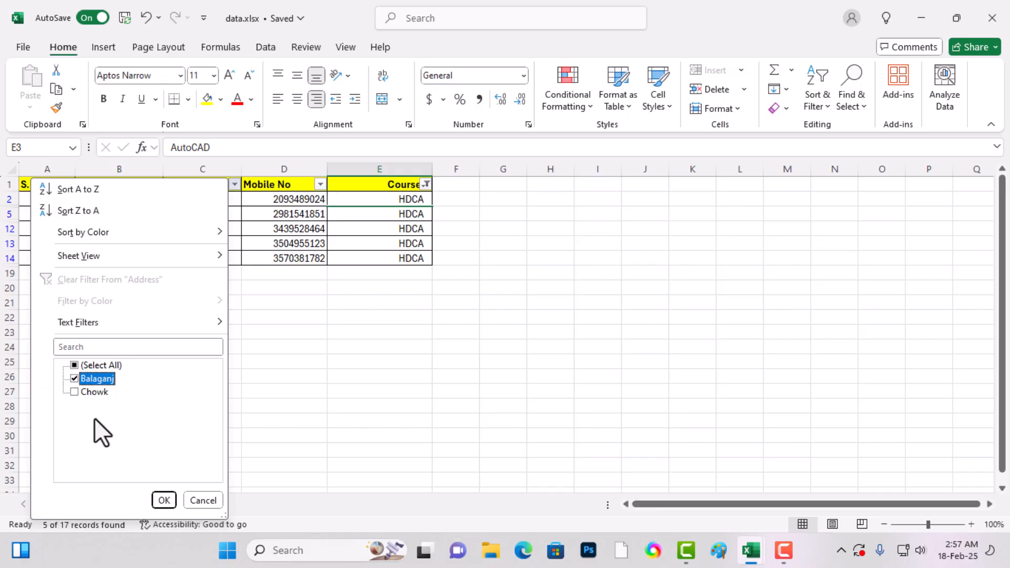
left_click(164, 501)
left_click(223, 318)
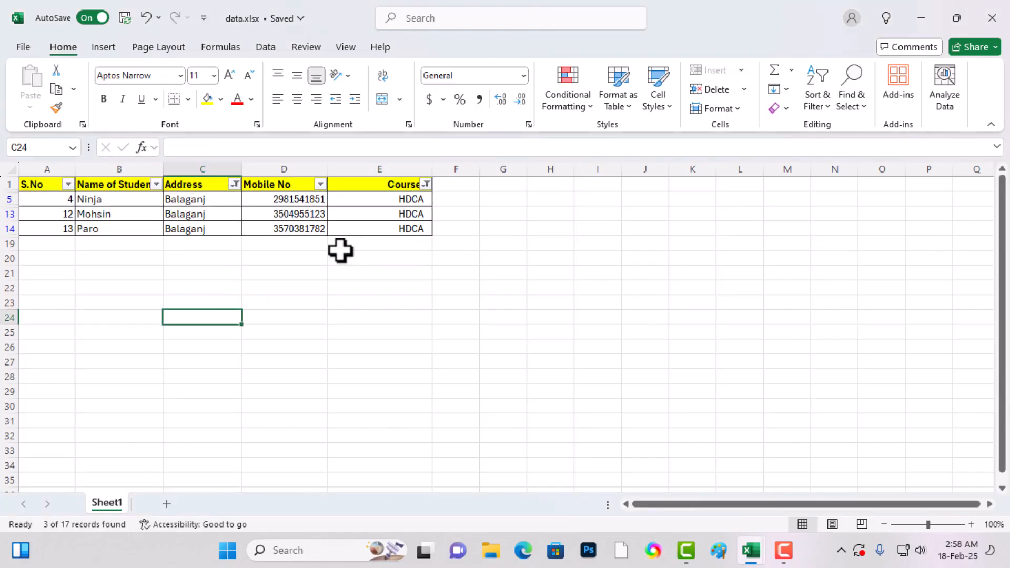
- Change the Address filter to show only Chowk instead of Balaganj
left_click(235, 184)
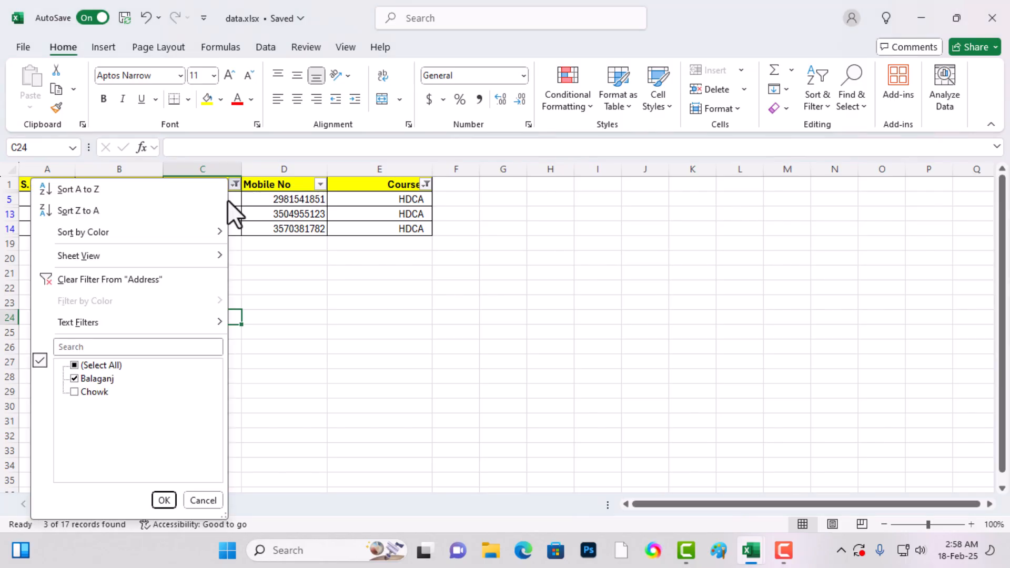
left_click(74, 393)
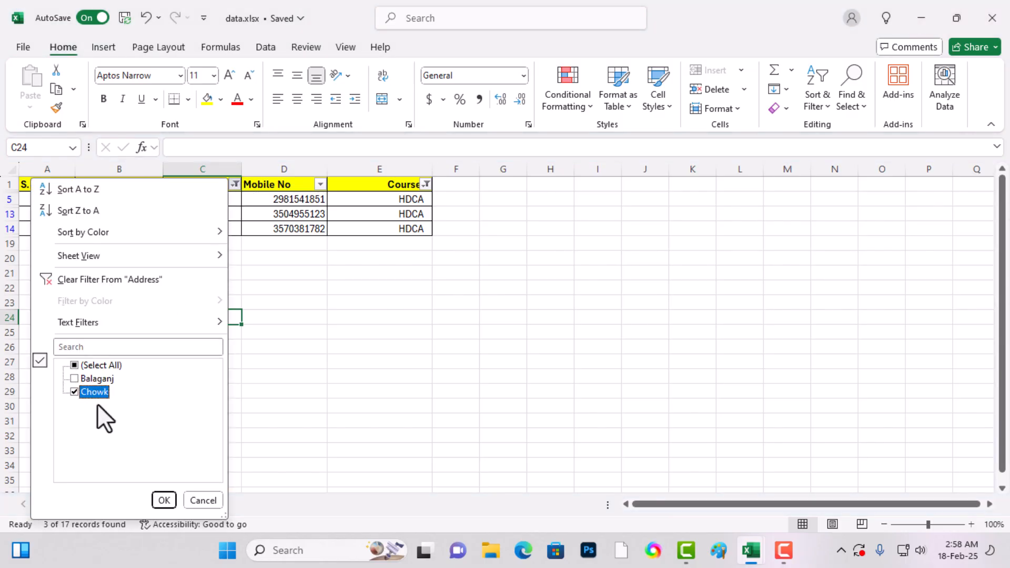
left_click(161, 501)
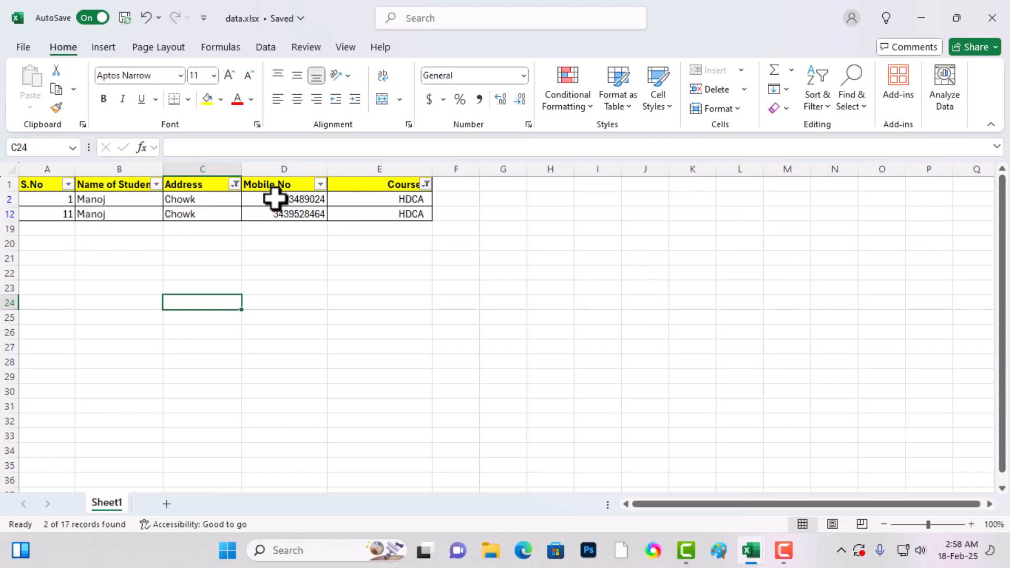
- Reselect all addresses in the Address filter, keeping the HDCA filter on Course
left_click(234, 185)
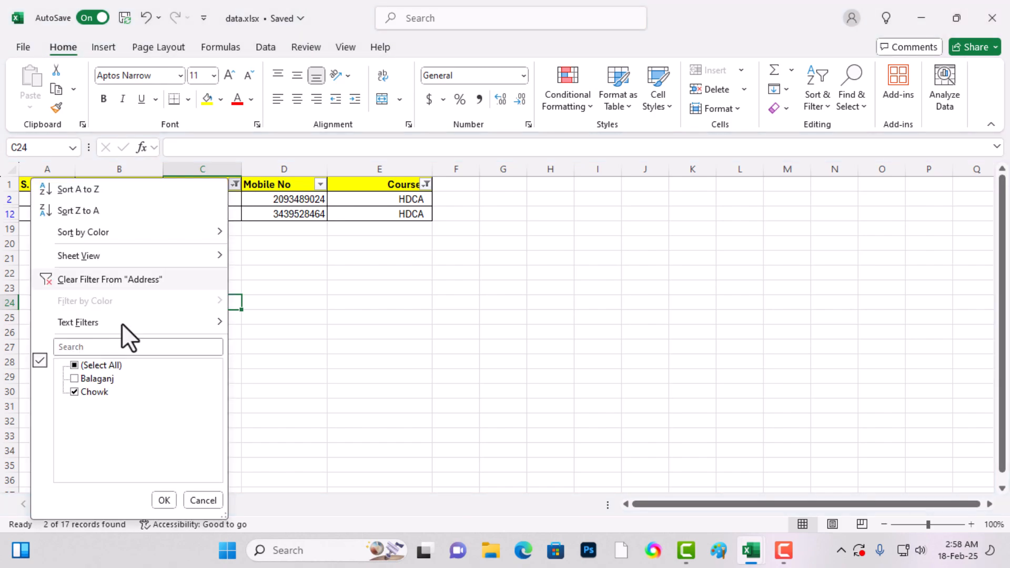
left_click(74, 365)
left_click(165, 500)
left_click(366, 203)
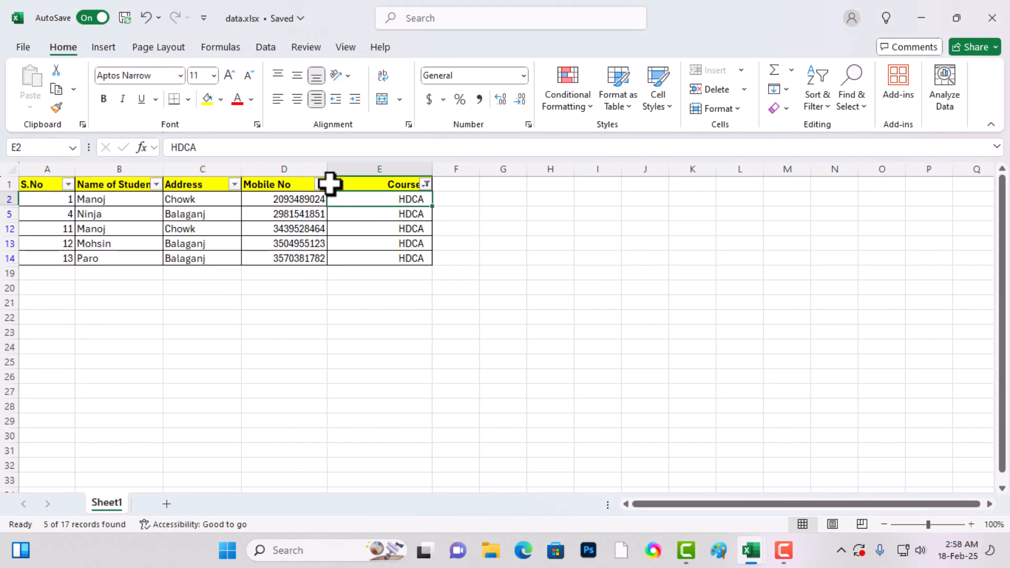
- Remove all filters and filter controls from the student data
left_click_drag(372, 186, 56, 259)
key("ctrl+shift+l")
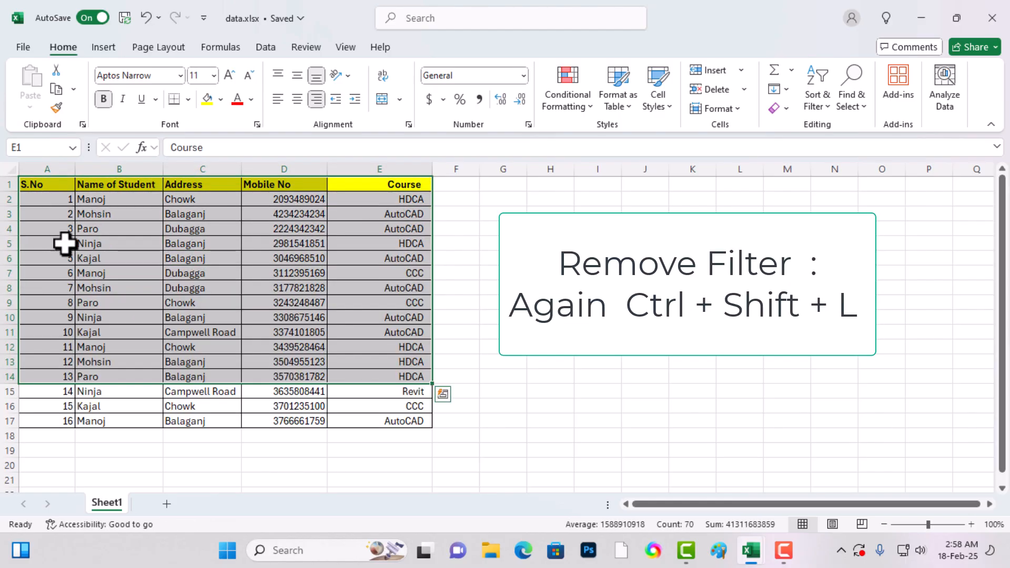
left_click(198, 315)
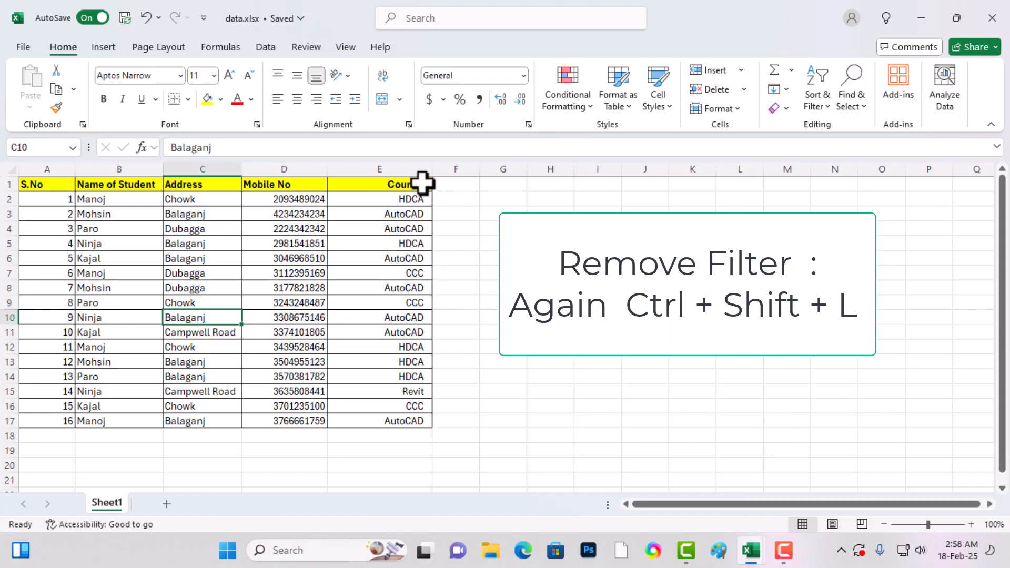
- Convert the student data in A1:E17 into a table, treating the first row as headers
left_click_drag(422, 182, 61, 418)
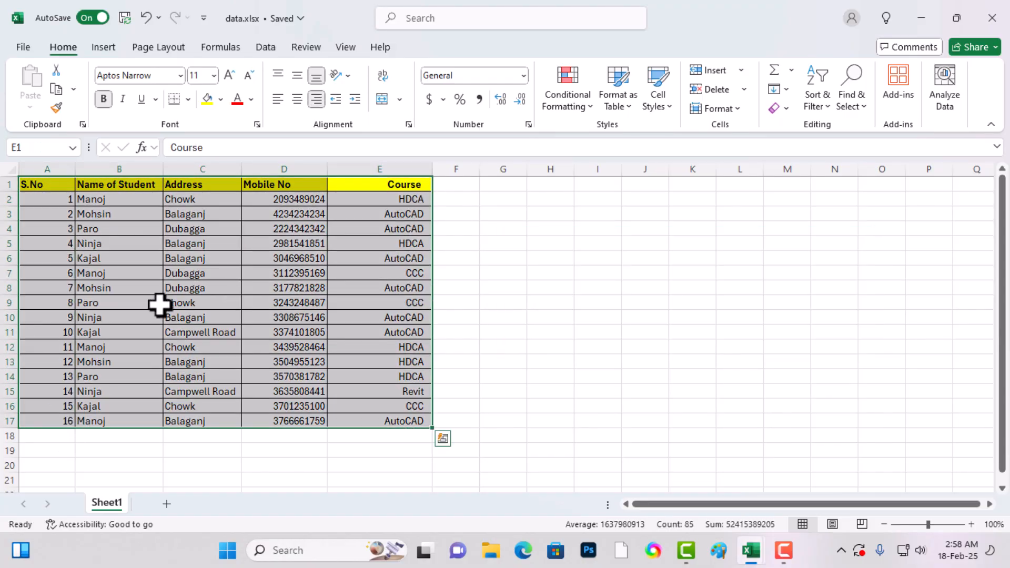
key("ctrl+t")
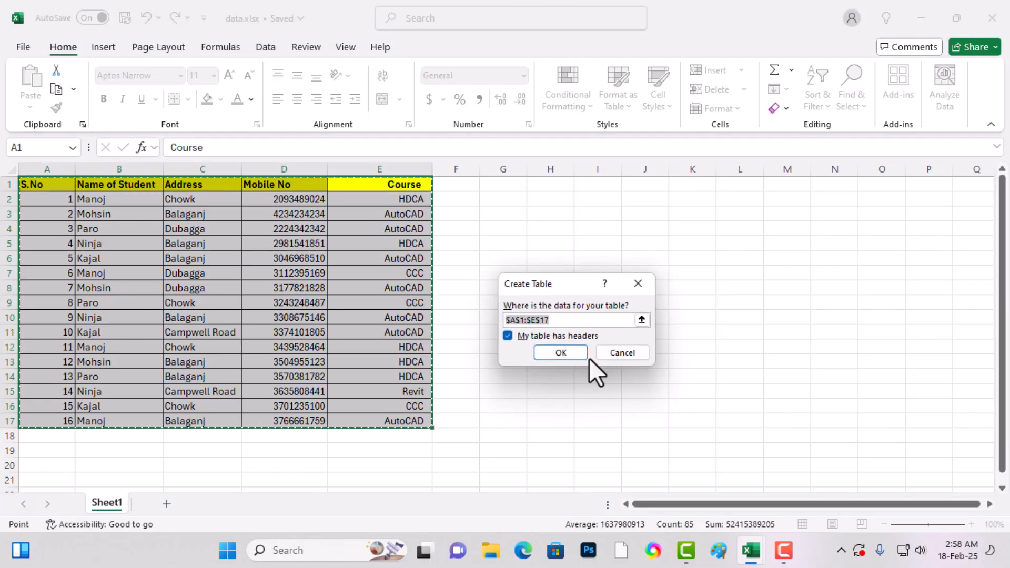
left_click(615, 352)
key("ctrl+t")
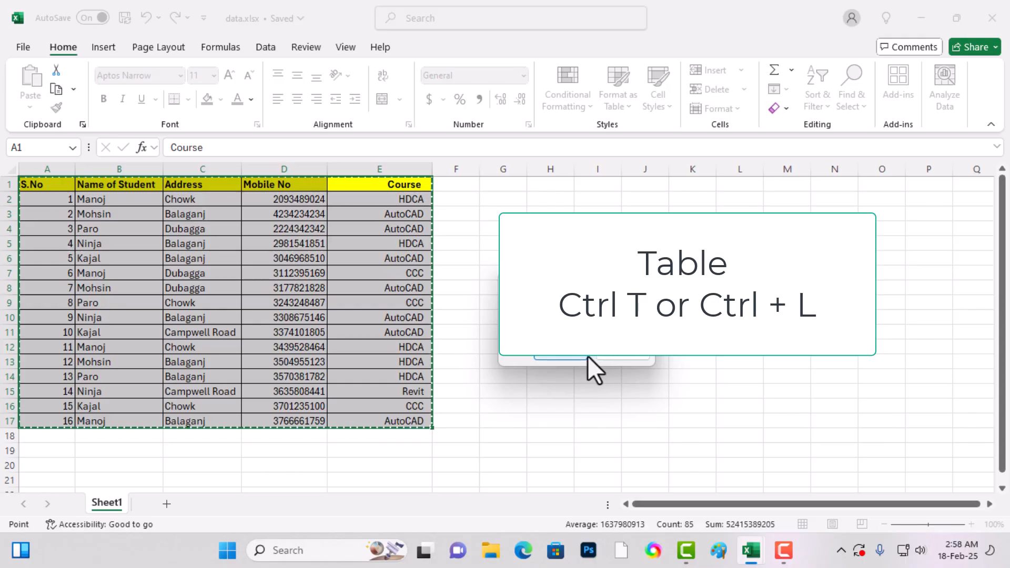
left_click(560, 357)
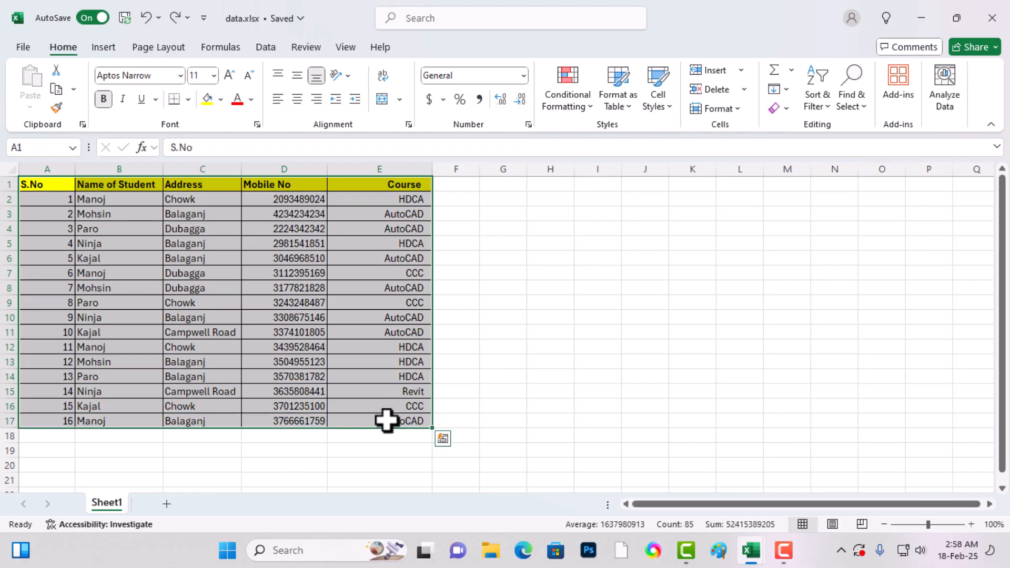
key("ctrl+t")
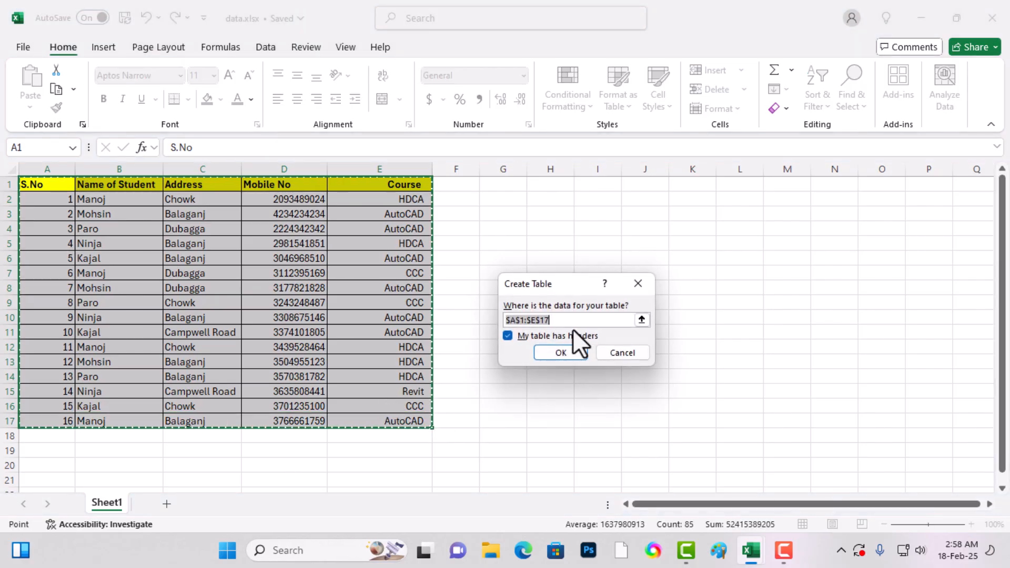
left_click(558, 353)
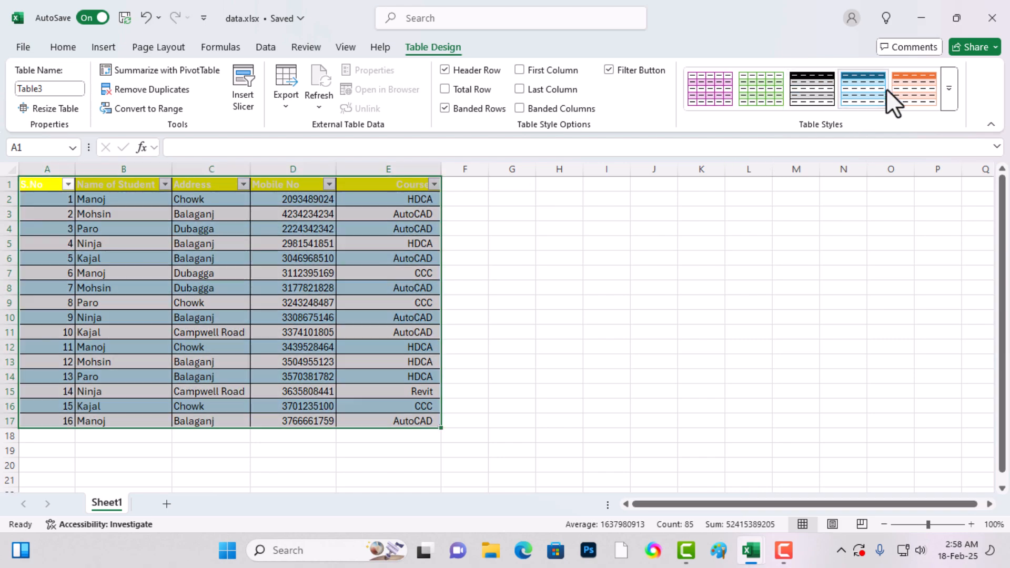
- Try a black Medium table style on the student table and replace it with a light-blue banded Medium style
left_click(949, 99)
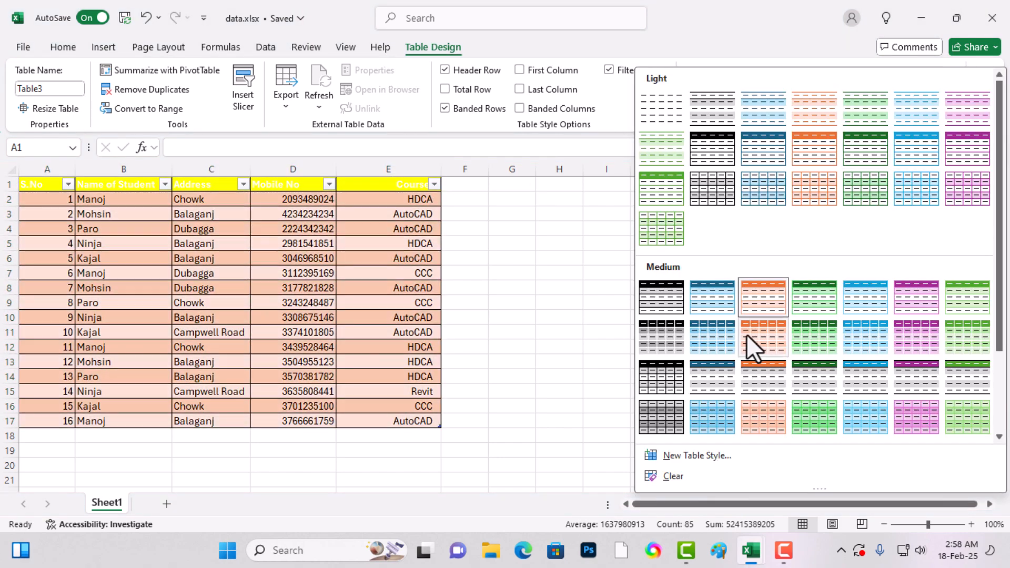
left_click(658, 380)
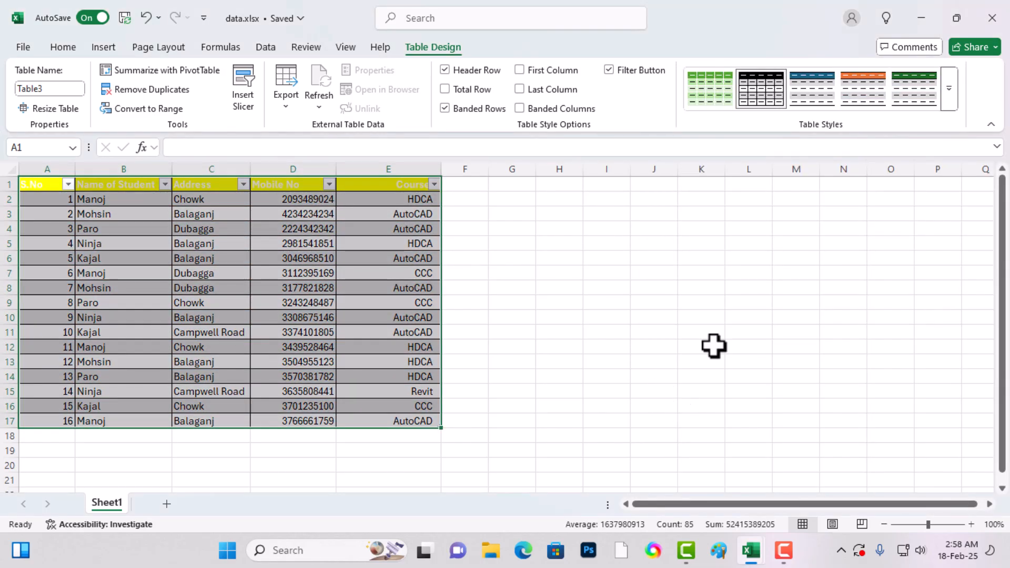
left_click(952, 97)
left_click(717, 414)
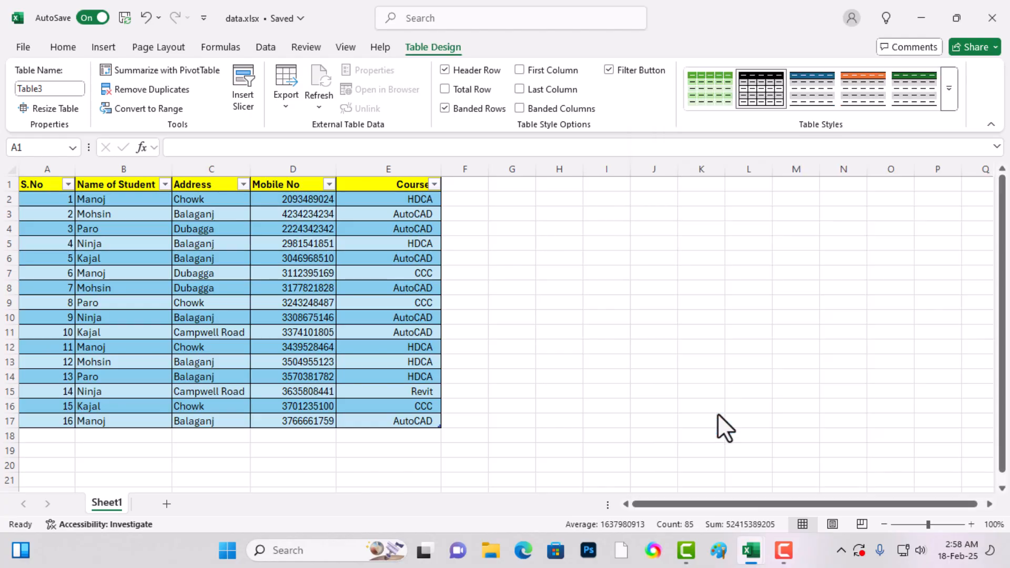
left_click(210, 318)
left_click(458, 207)
left_click(276, 271)
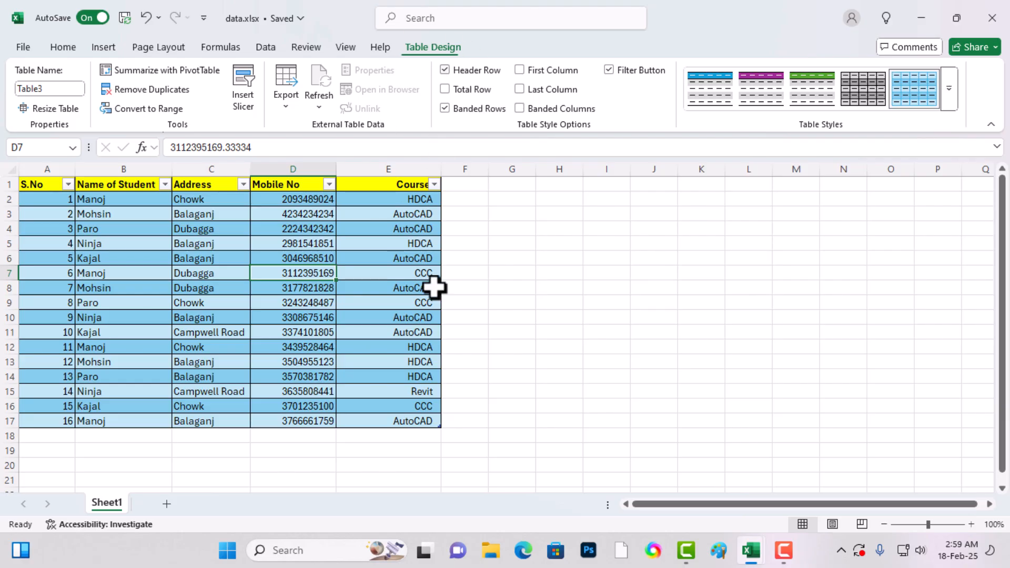
left_click(593, 278)
- Insert a slicer for the Course field and place it beside the student table with a gap of several columns
left_click(231, 302)
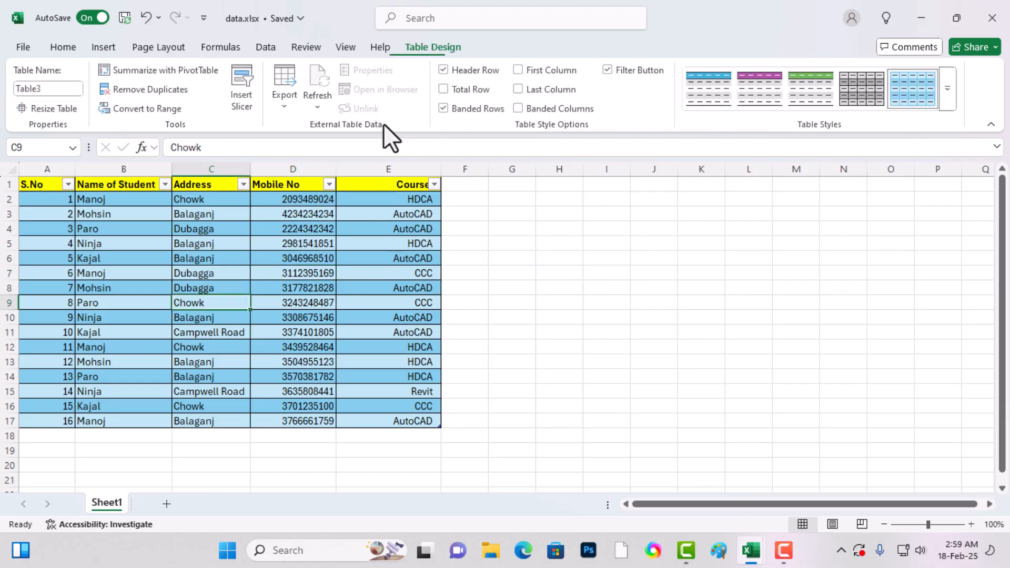
left_click(237, 73)
left_click(511, 252)
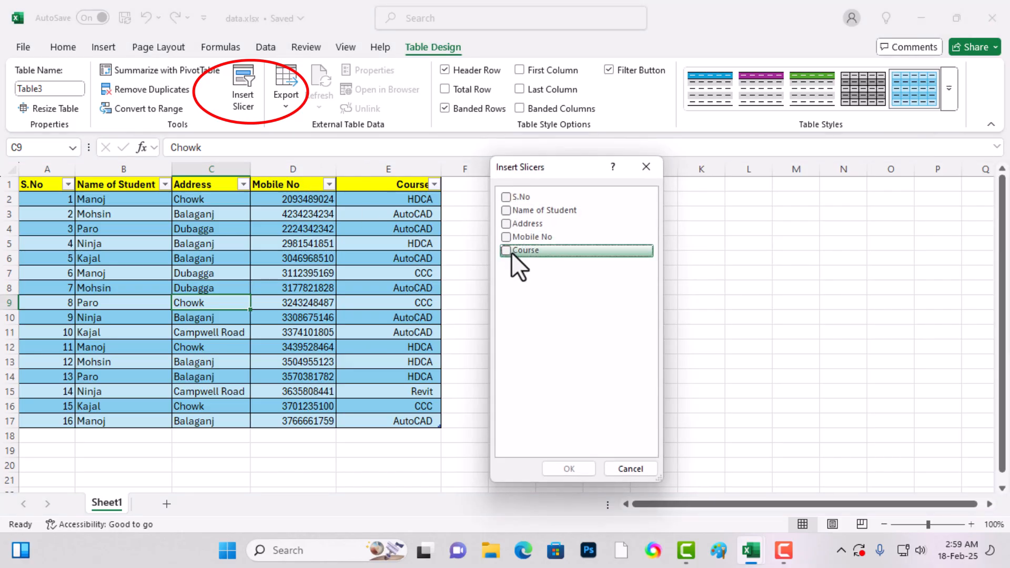
left_click(506, 252)
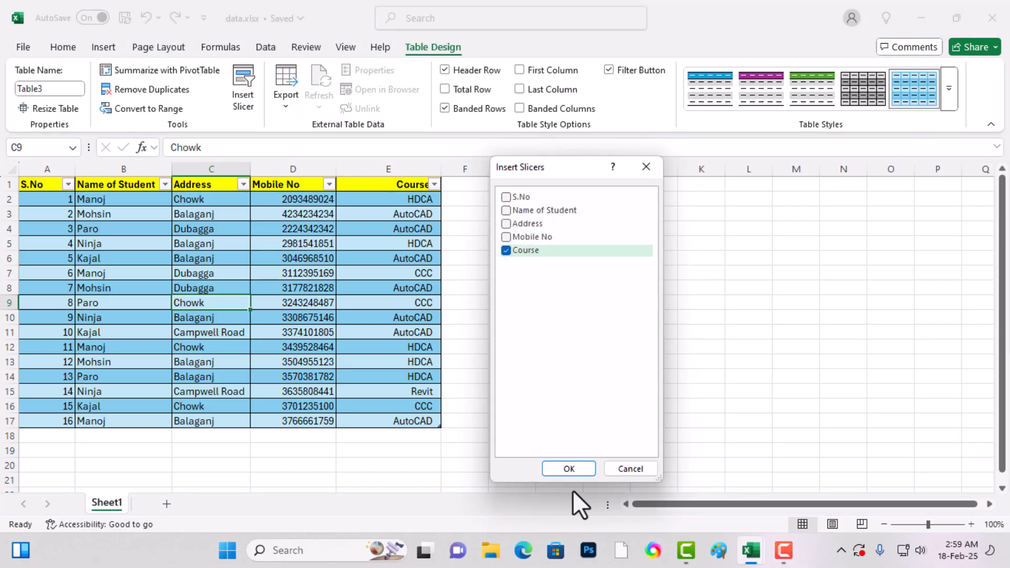
left_click(568, 470)
left_click_drag(499, 245, 638, 224)
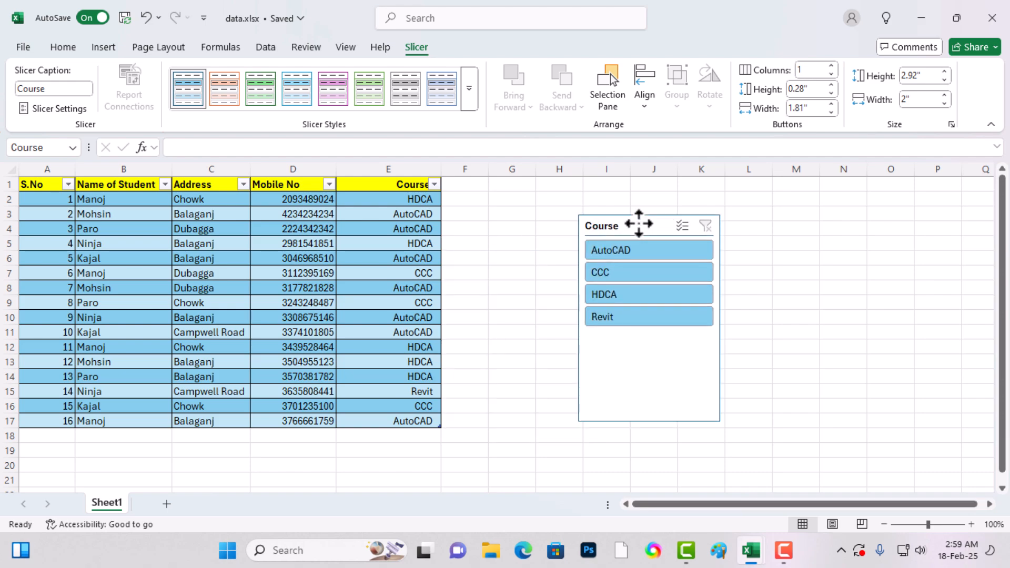
- Filter the table with the Course slicer through Revit, HDCA, CCC and AutoCAD, ending on AutoCAD
left_click(612, 317)
left_click(612, 295)
left_click(610, 273)
left_click(610, 251)
left_click(610, 273)
left_click(610, 295)
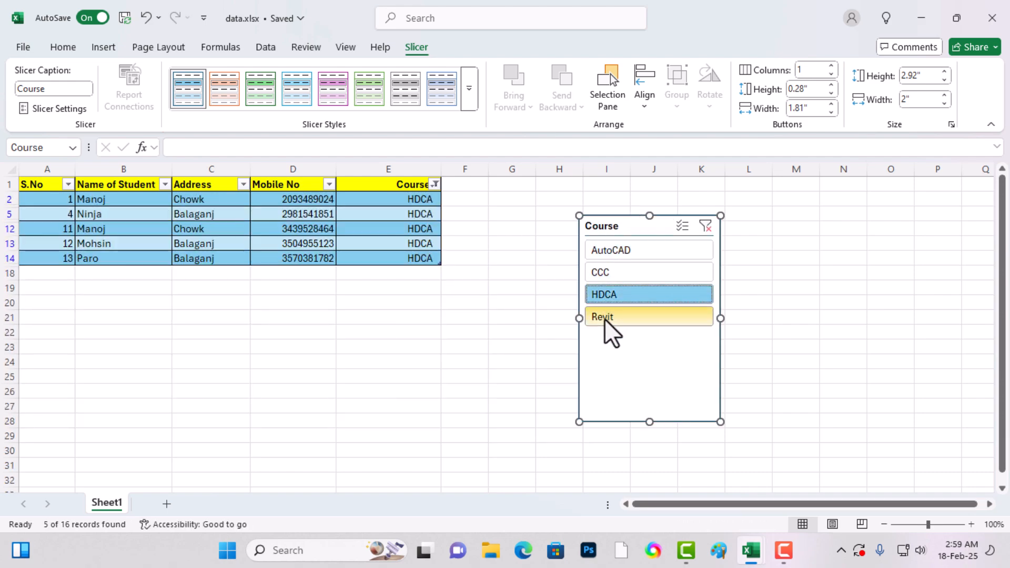
left_click(605, 317)
left_click(619, 252)
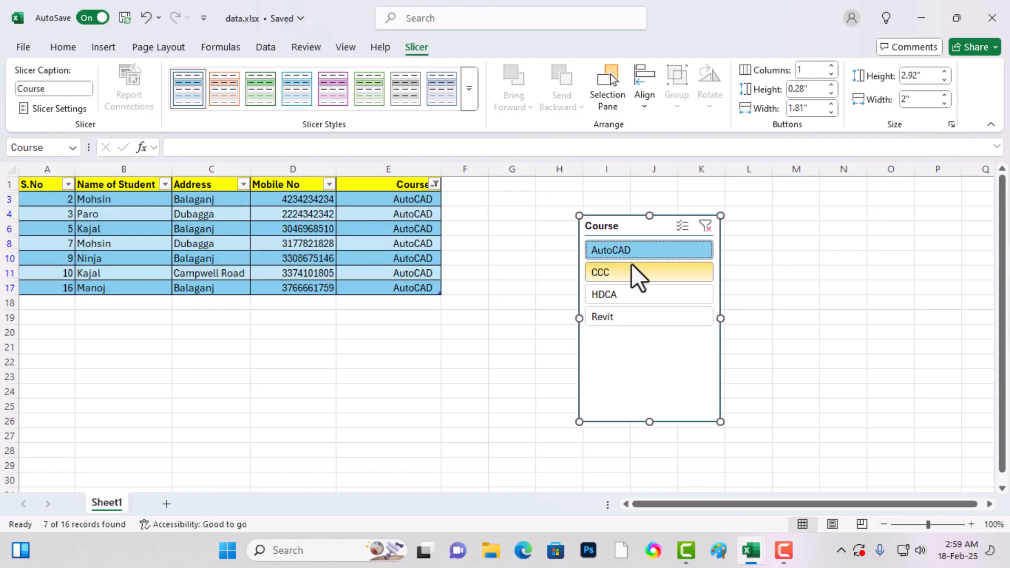
- Move the Course slicer farther from the table and insert an Address slicer in the space between them
left_click_drag(593, 241, 720, 225)
left_click(558, 228)
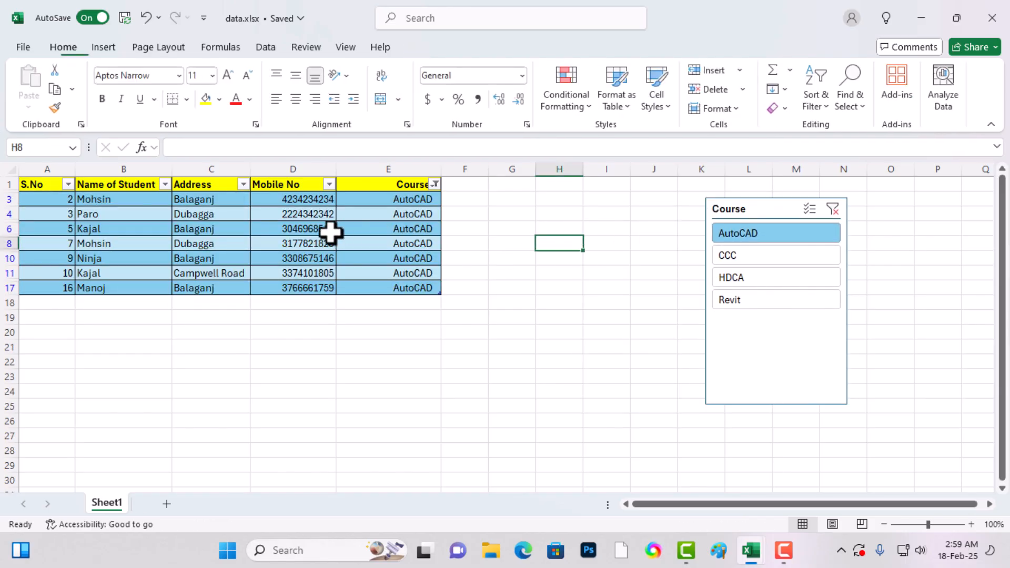
left_click(326, 230)
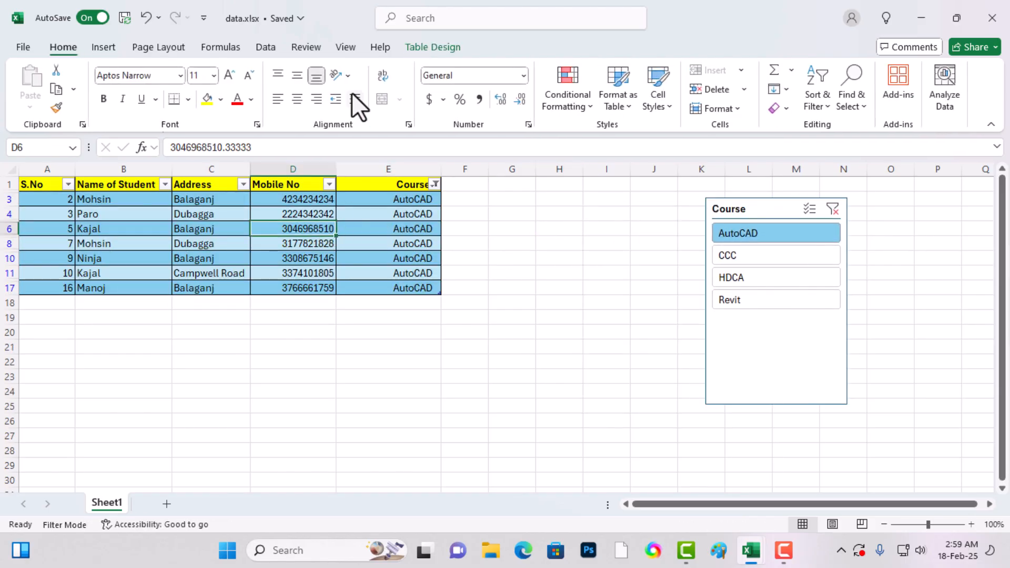
left_click(413, 50)
left_click(246, 73)
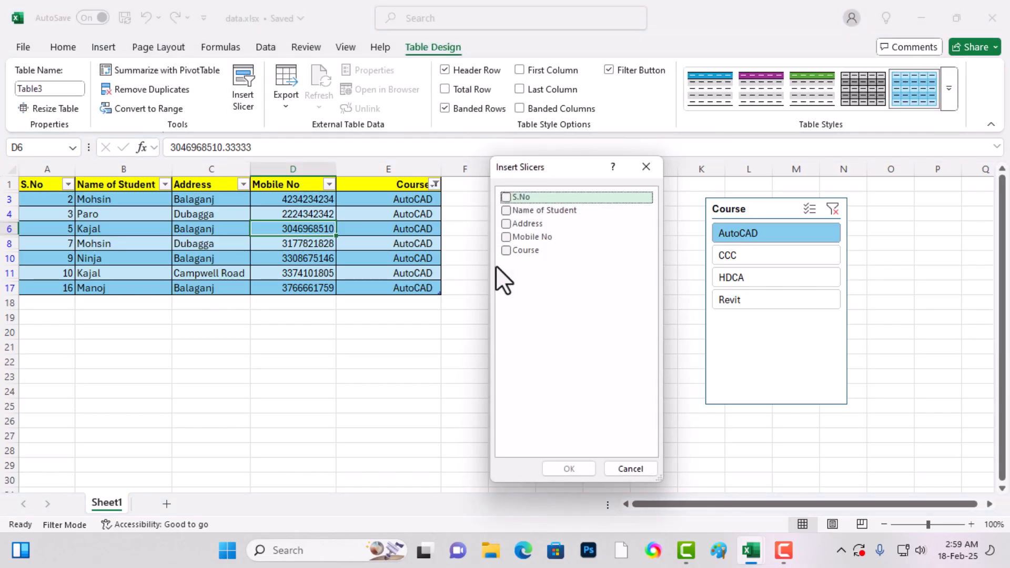
left_click(505, 223)
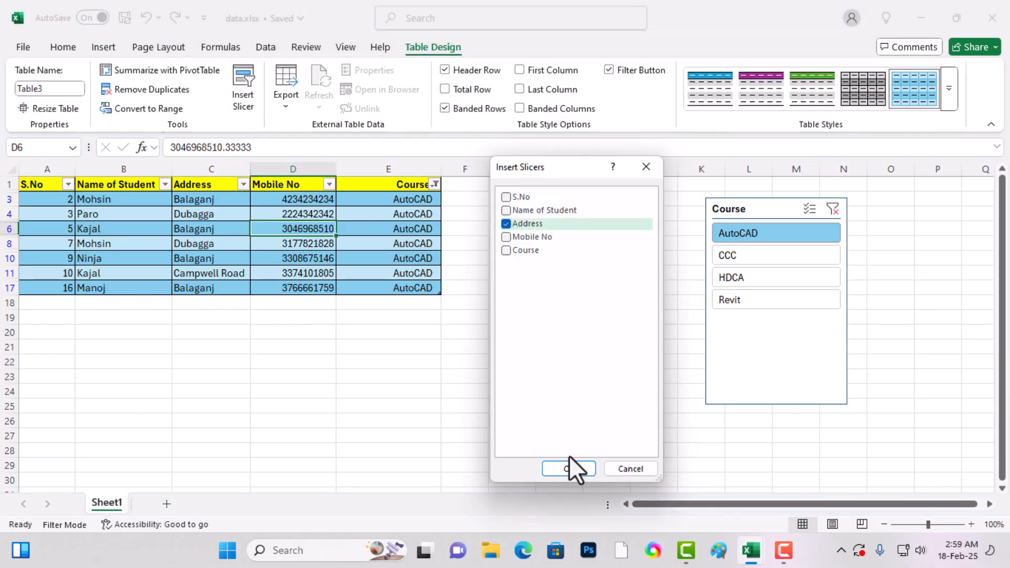
left_click(568, 469)
left_click_drag(492, 252, 557, 207)
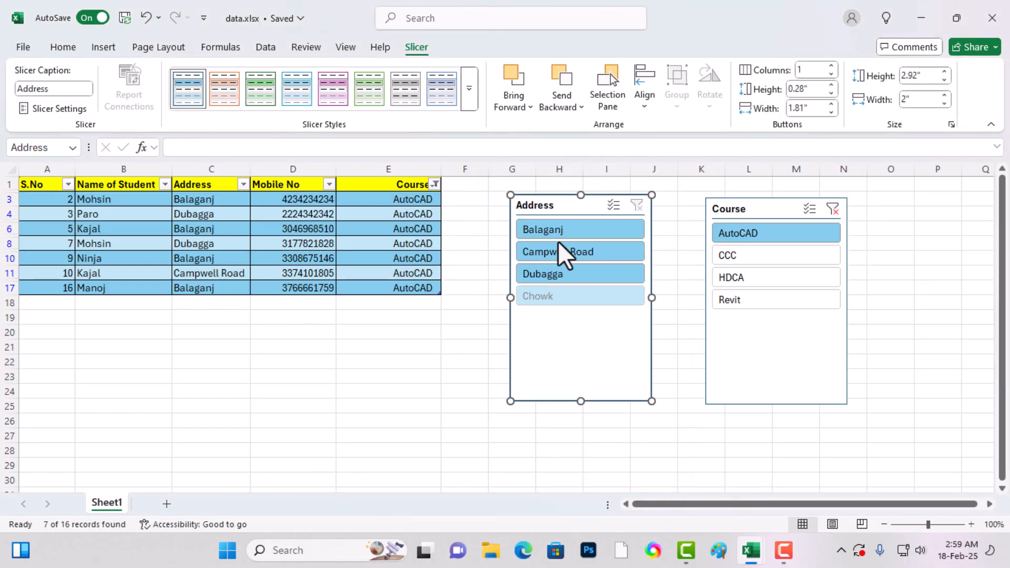
- Filter the table to Balaganj and HDCA with the slicers, alternating the address between Balaganj and Chowk
left_click(577, 232)
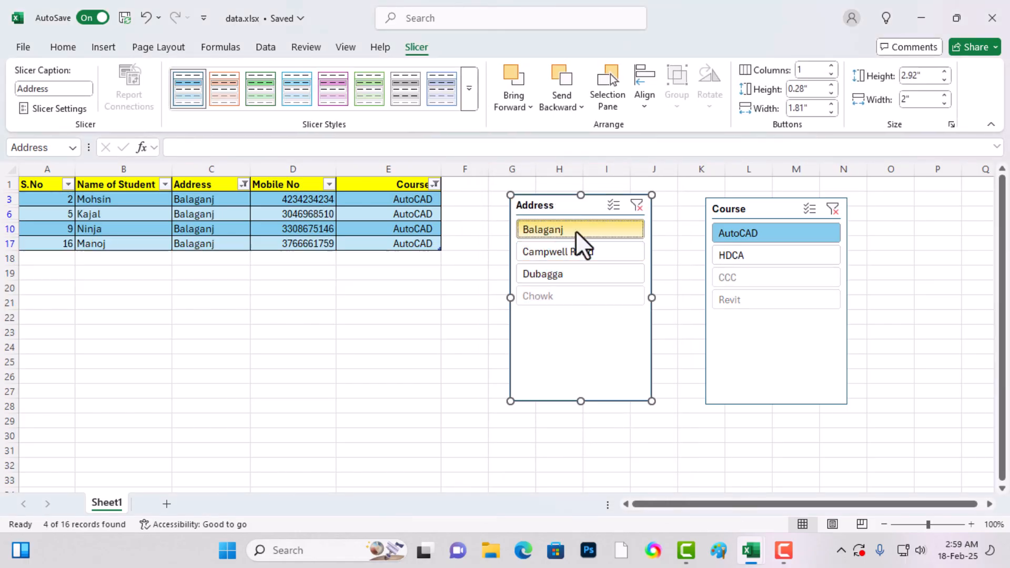
left_click(734, 259)
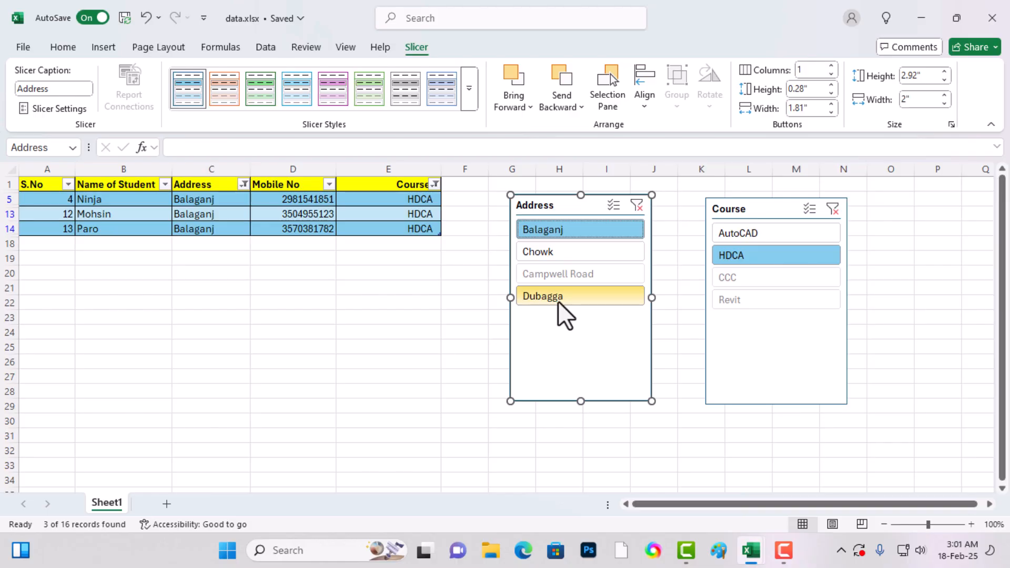
left_click(579, 253)
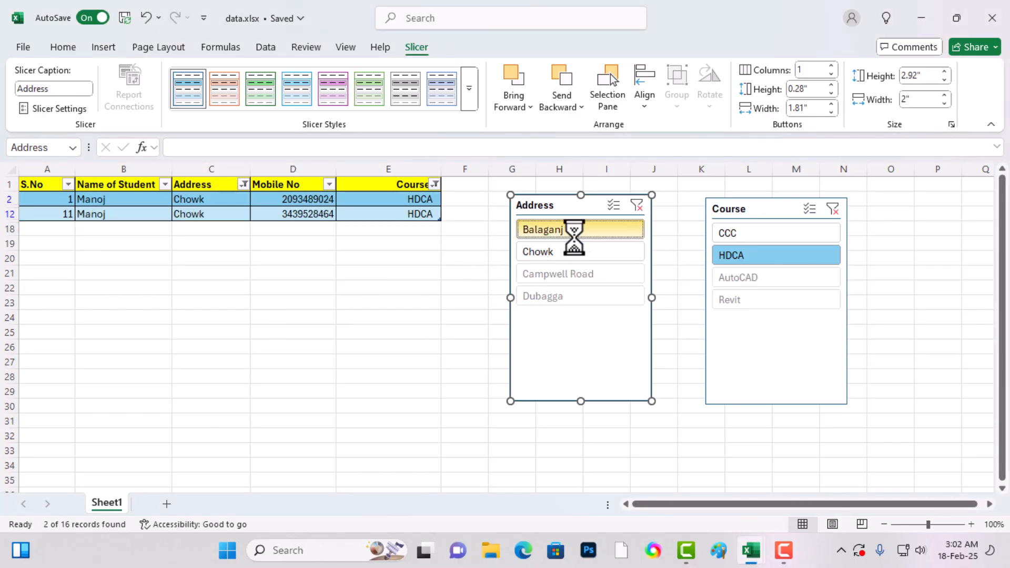
left_click(575, 236)
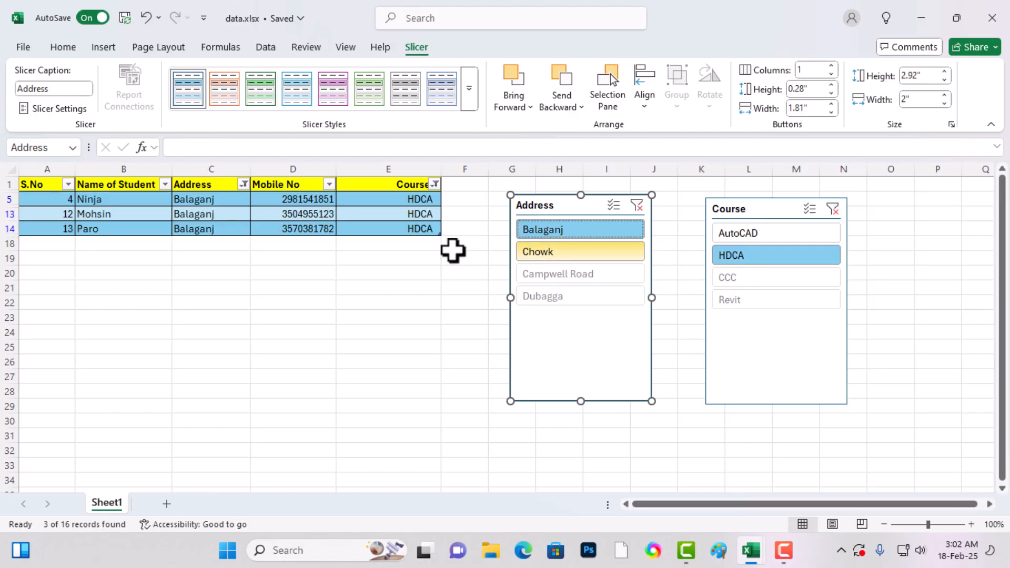
left_click(552, 255)
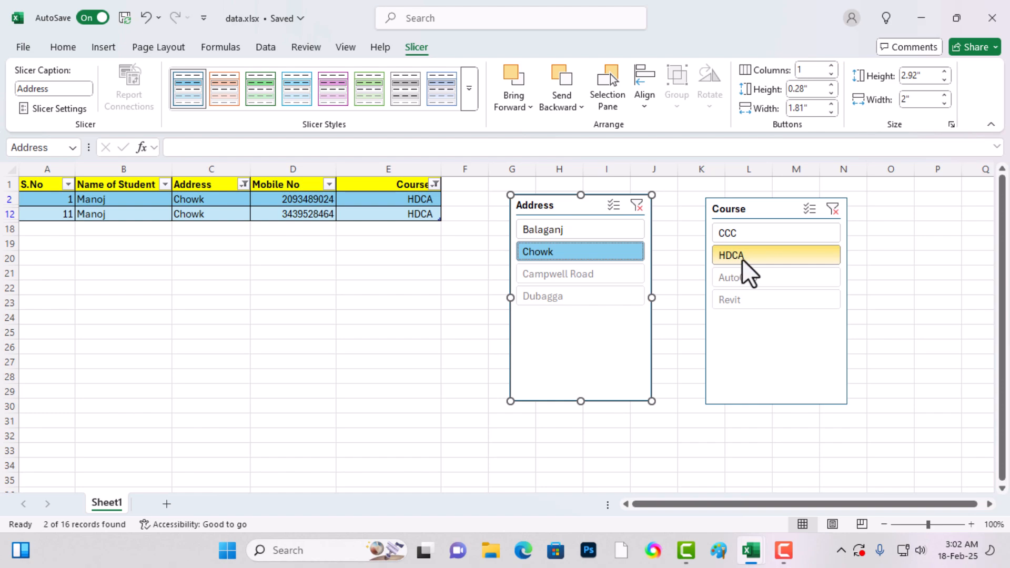
left_click(570, 232)
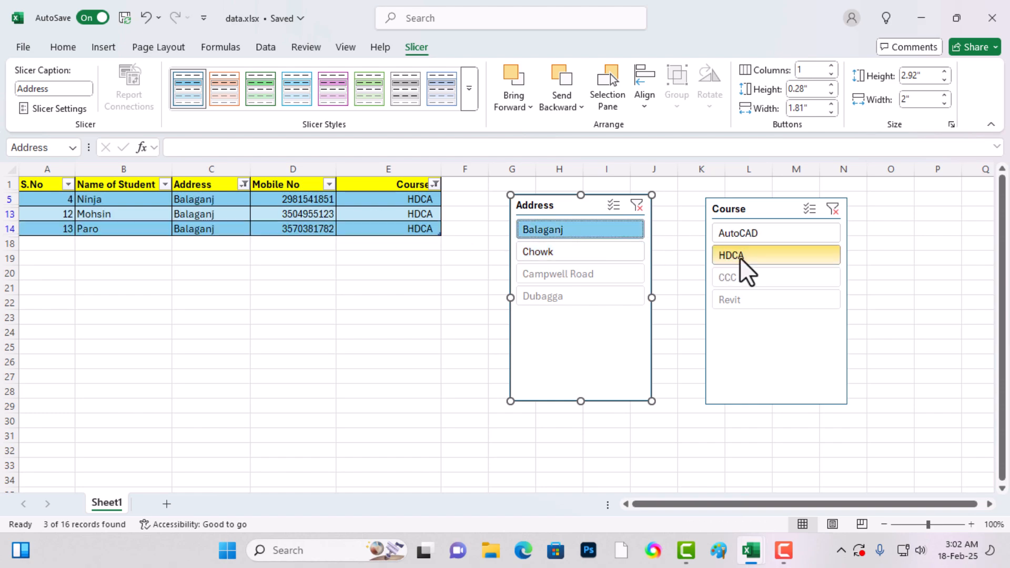
- Switch the slicer filters to Chowk with CCC, Dubagga with CCC, and Dubagga with AutoCAD
left_click(560, 256)
left_click(740, 237)
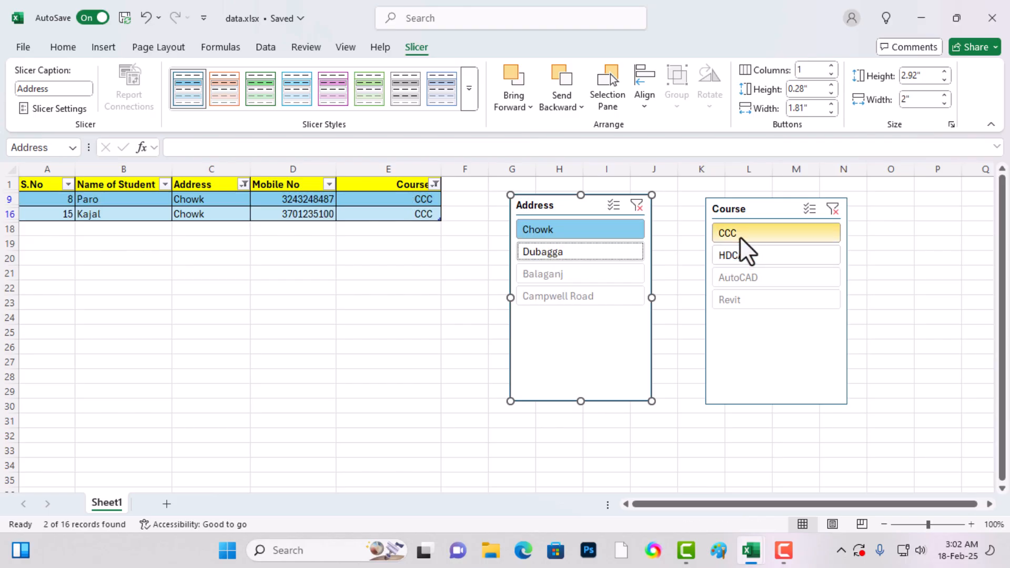
left_click(550, 253)
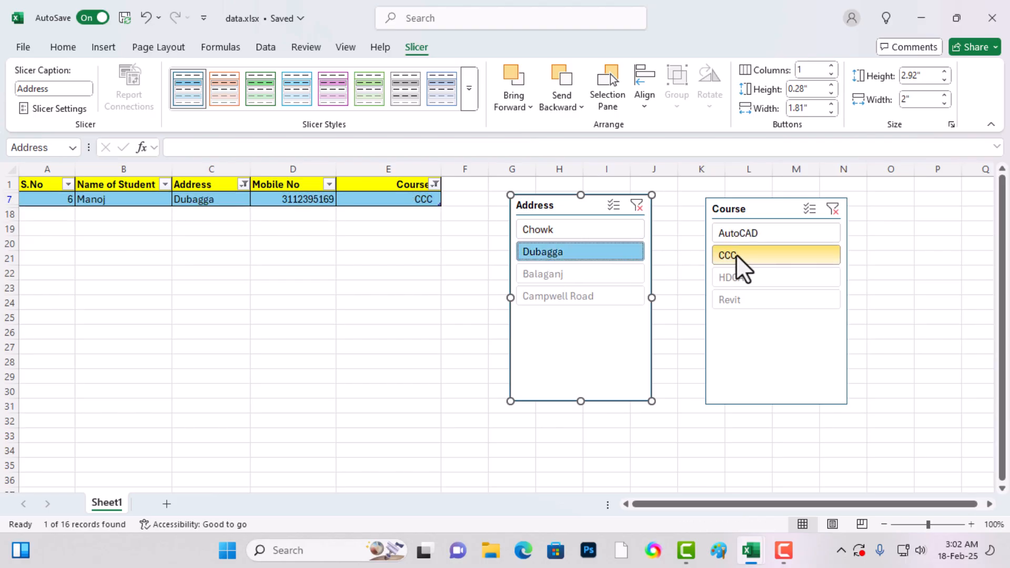
left_click(743, 241)
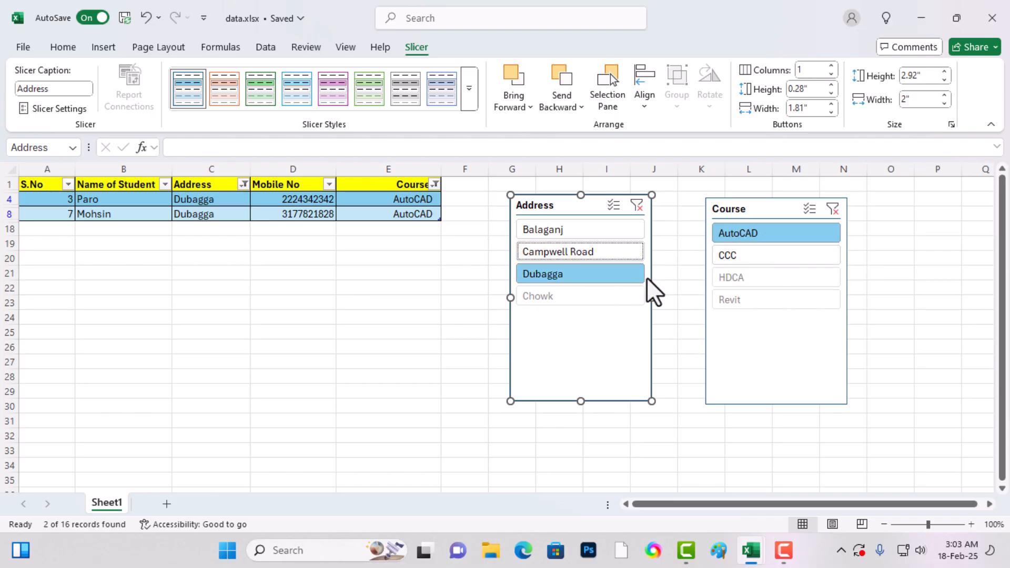
- Clear the Address and Course slicer filters and arrange the two slicers side by side near the sheet's first row
left_click_drag(584, 206, 611, 190)
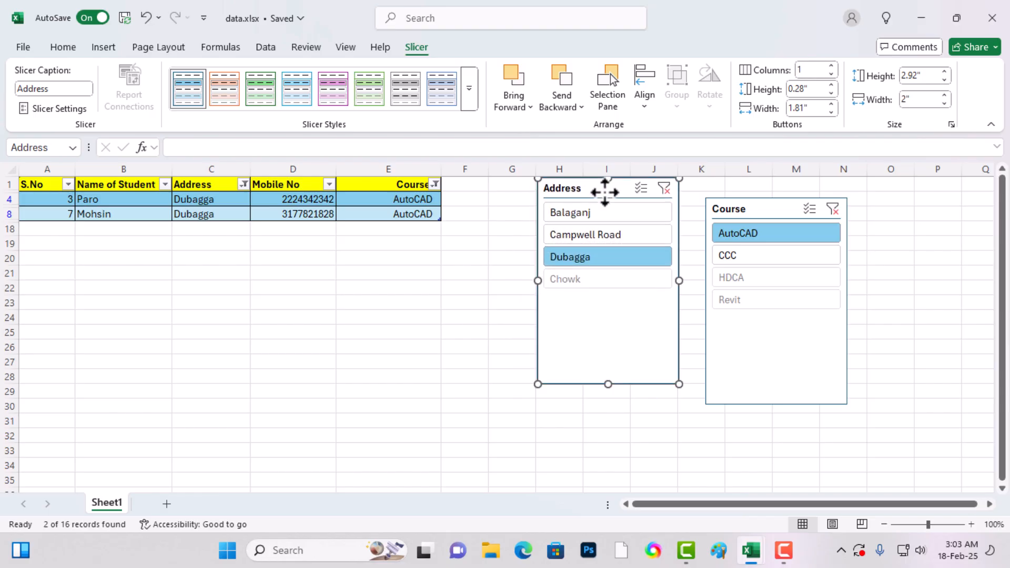
left_click(664, 188)
left_click(833, 209)
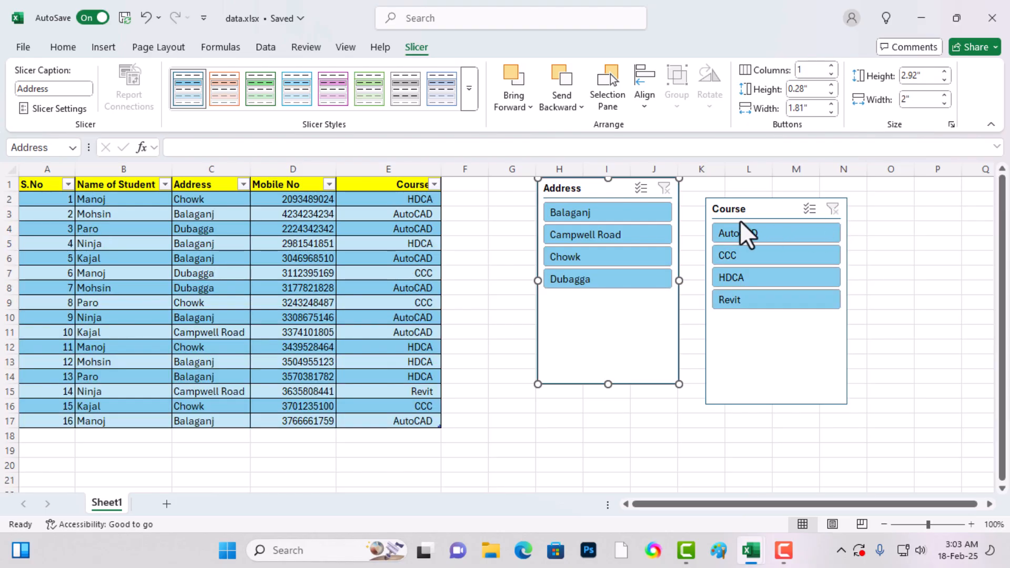
left_click(315, 257)
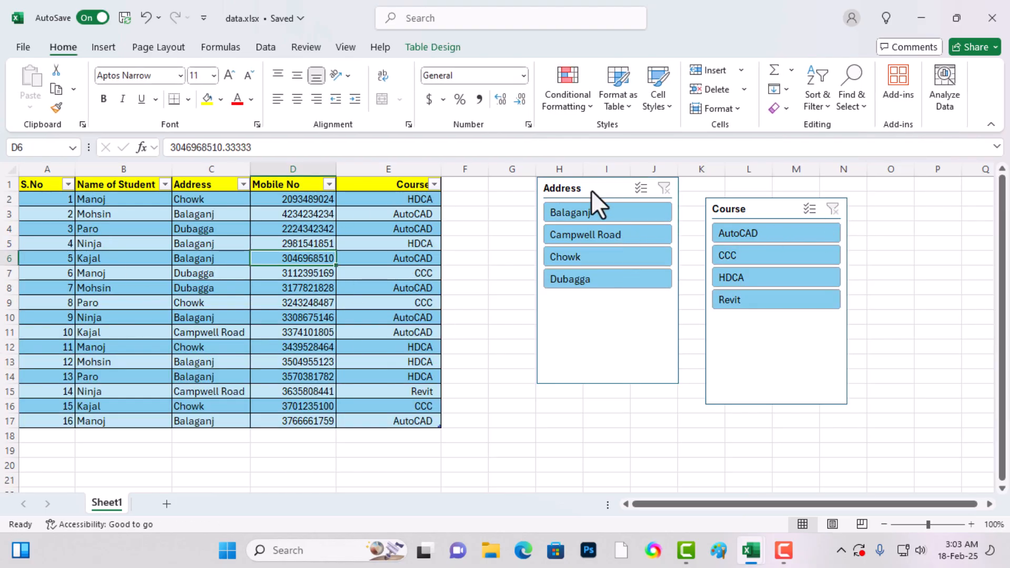
left_click_drag(740, 208, 714, 188)
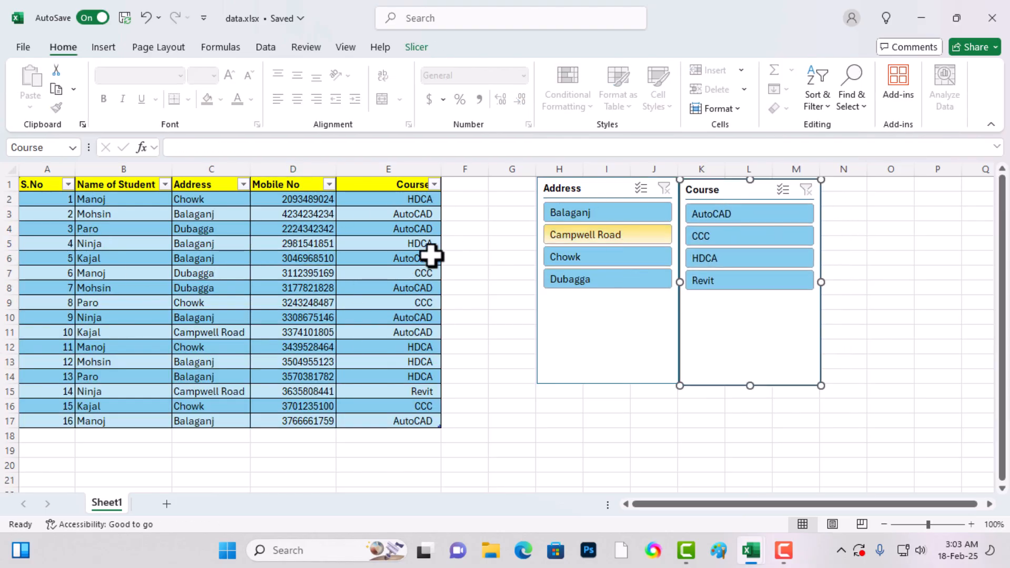
left_click(293, 331)
left_click(192, 329)
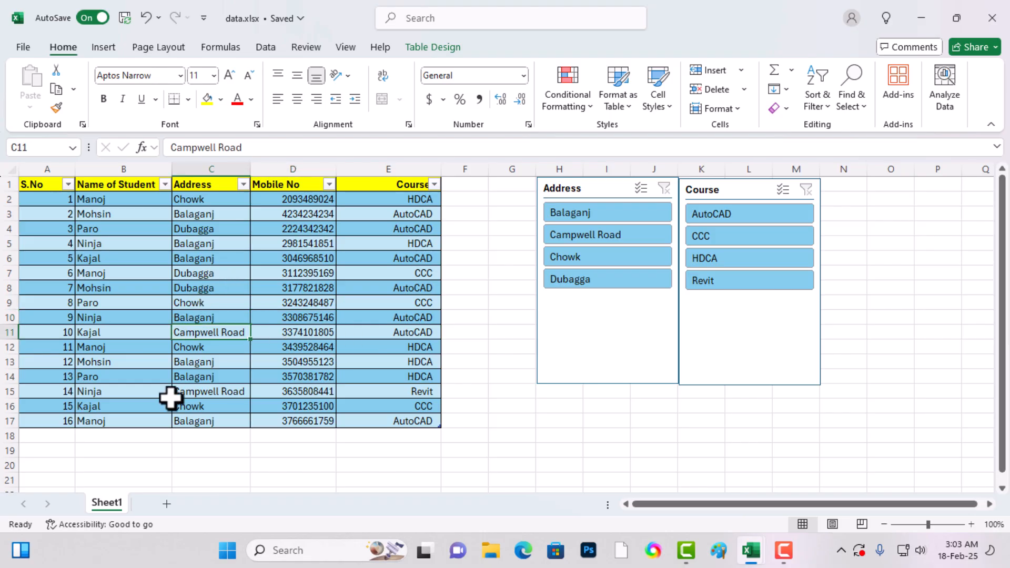
left_click(197, 241)
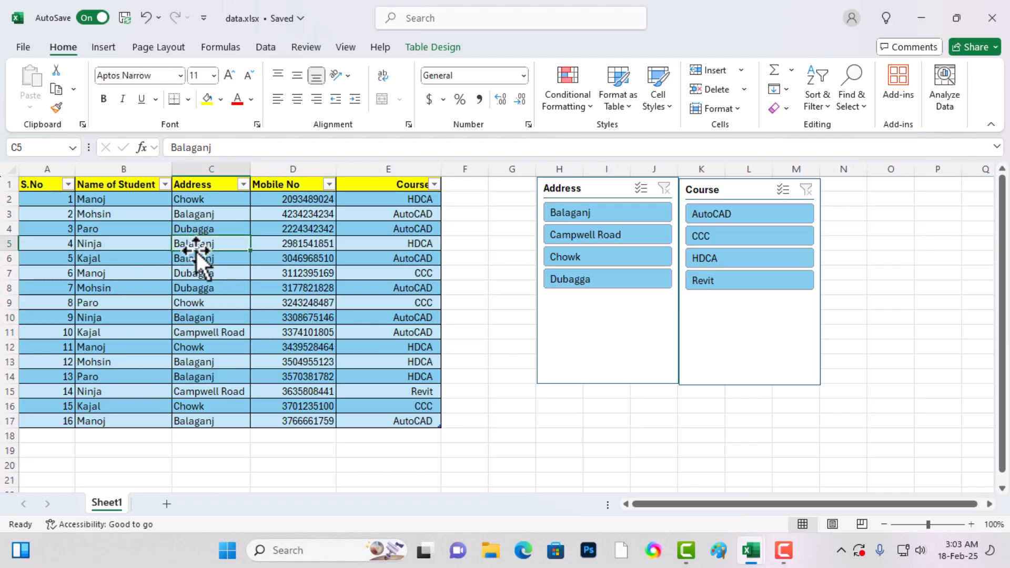
left_click_drag(588, 189, 590, 190)
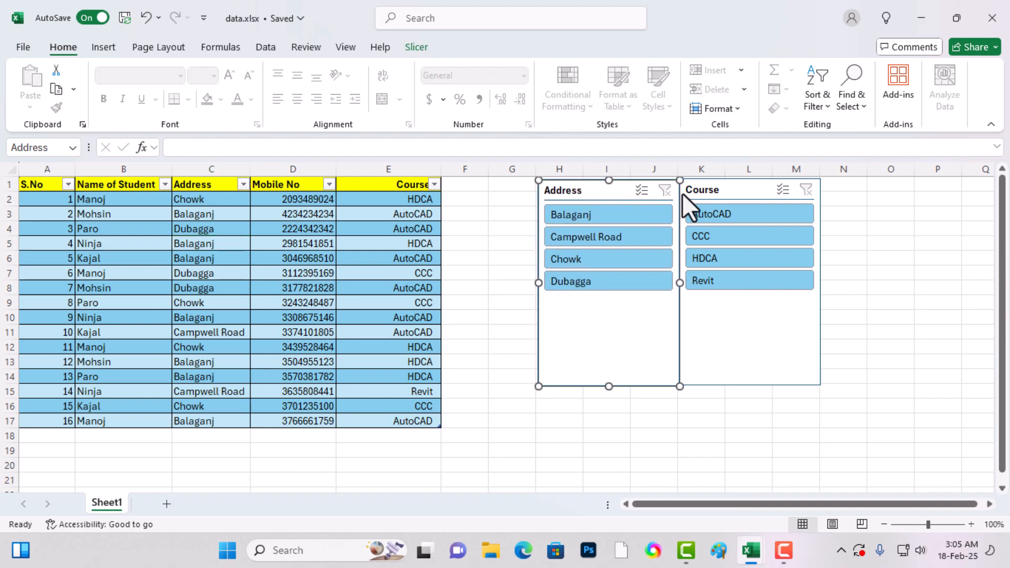
left_click(386, 253)
left_click(209, 275)
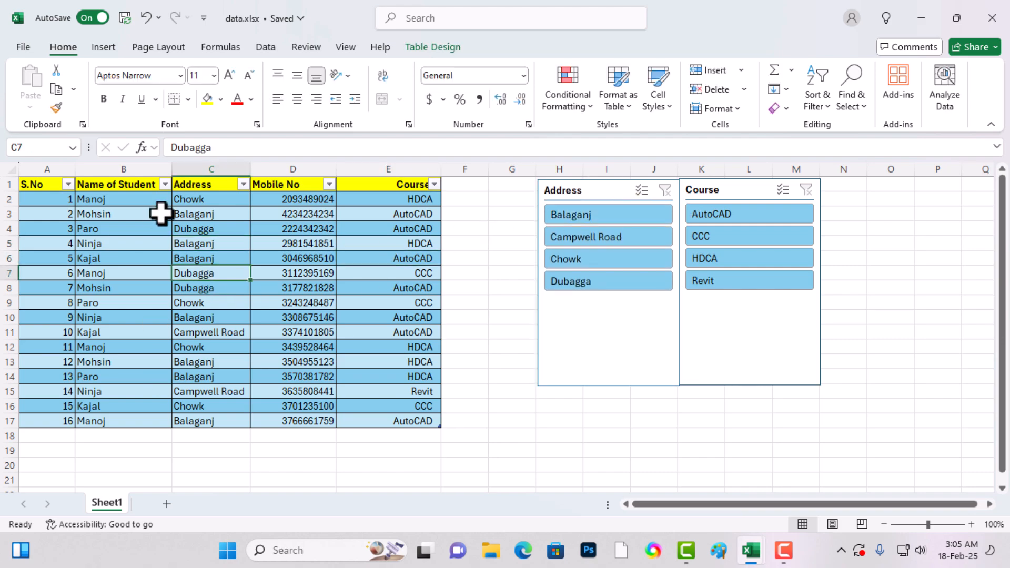
left_click(201, 363)
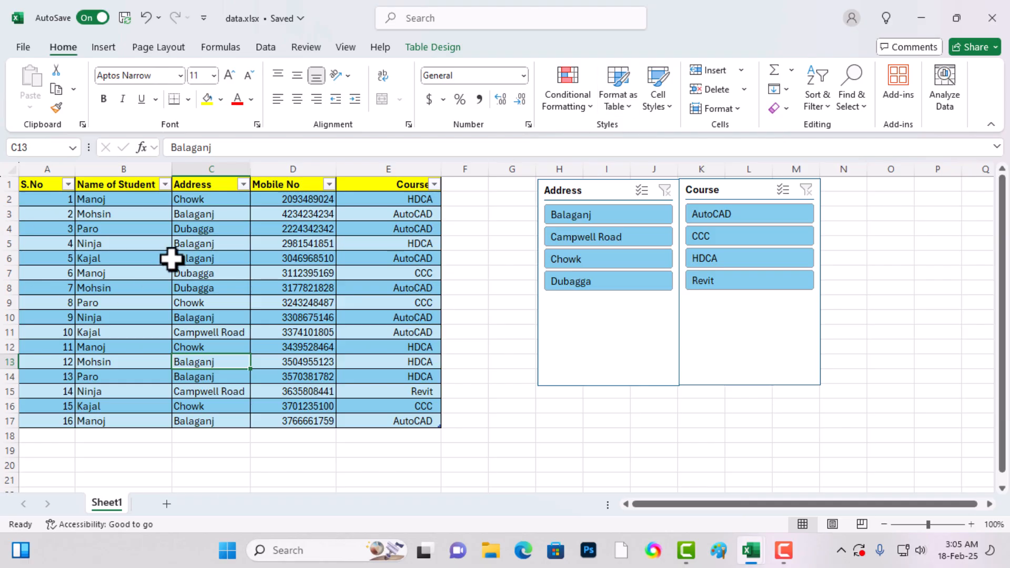
left_click(203, 253)
- Set up a Text That Contains highlight rule for HDCA on the whole Course column
left_click(429, 275)
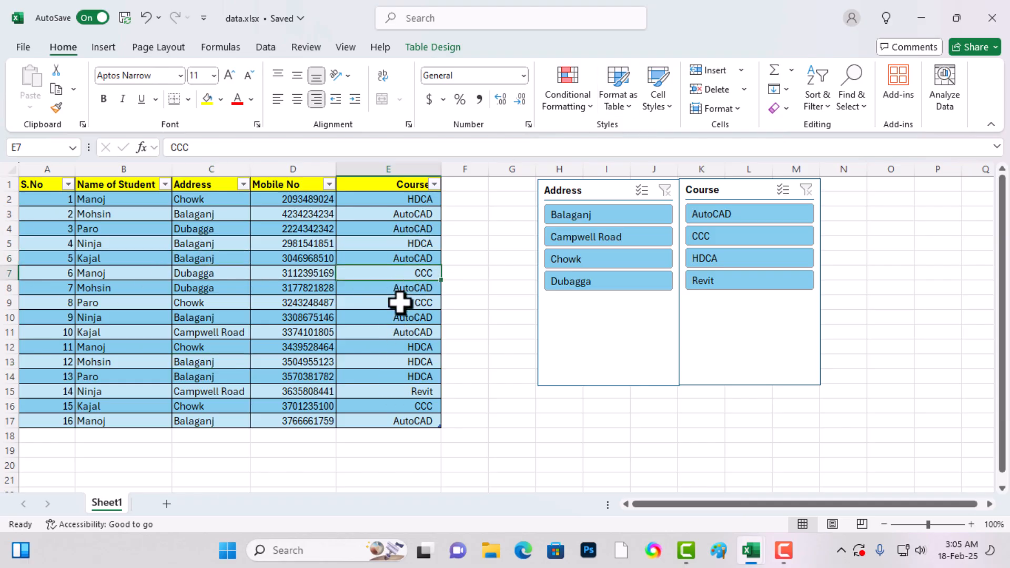
key("ctrl+space")
left_click(407, 267)
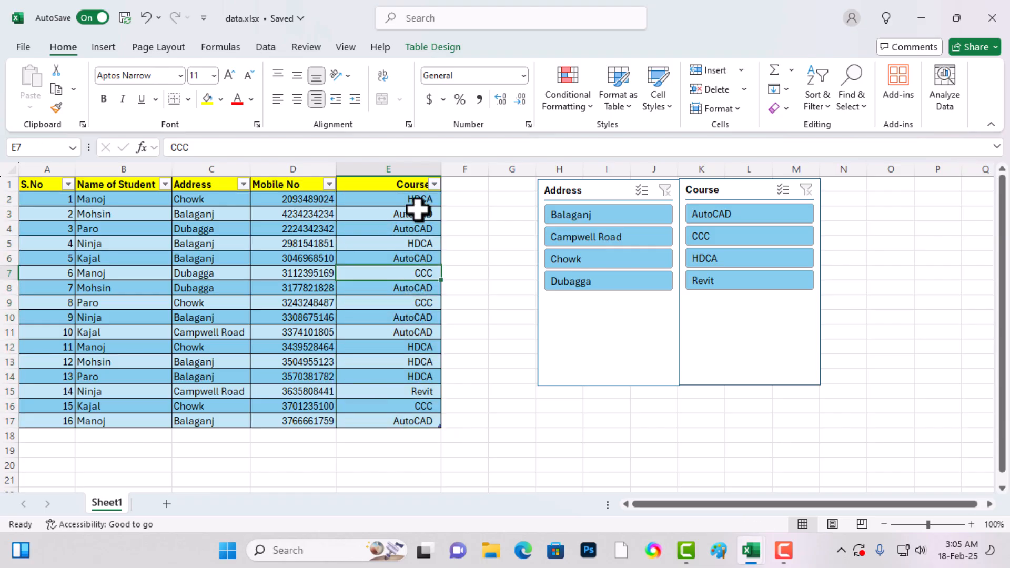
key("ctrl+space")
left_click(405, 168)
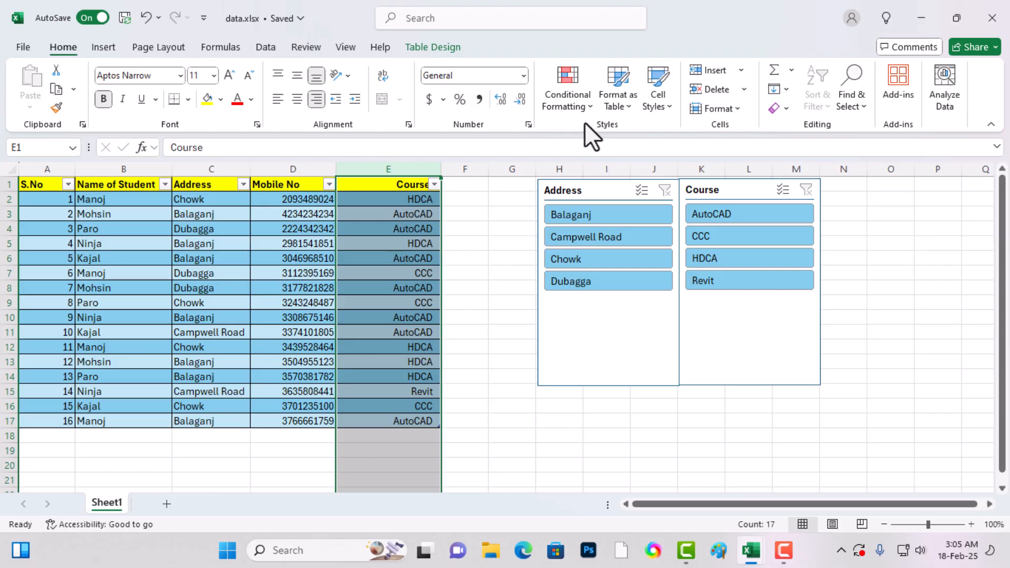
left_click(574, 107)
mouse_move(582, 138)
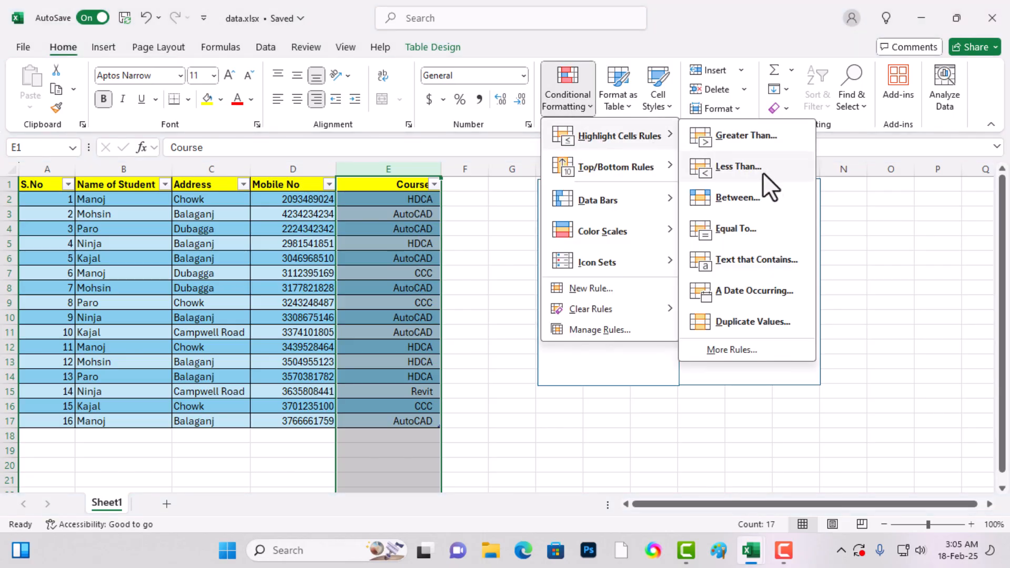
left_click(758, 266)
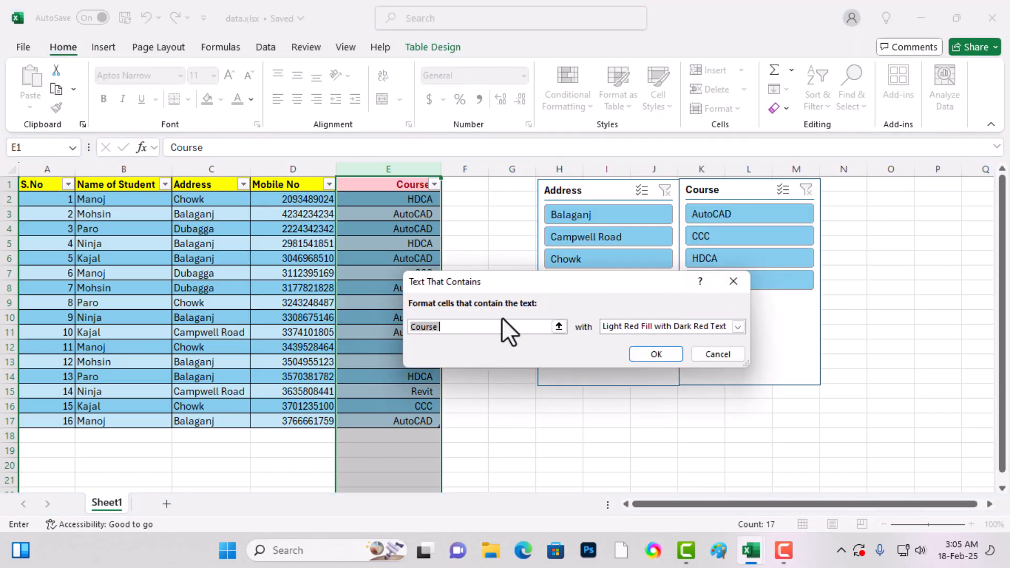
type("HDCA")
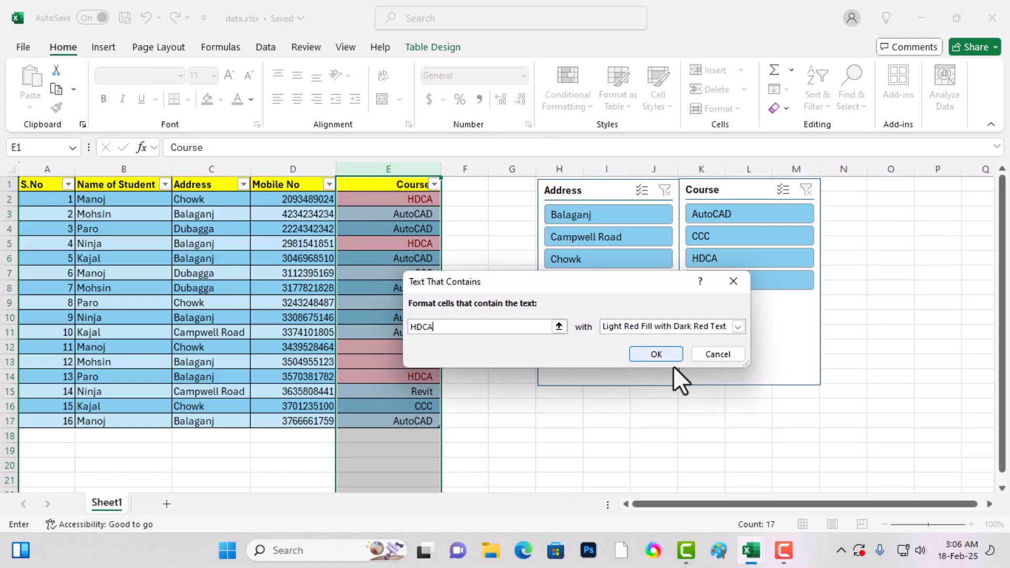
- Give the HDCA rule the Yellow Fill with Dark Yellow Text format and apply it
left_click(664, 328)
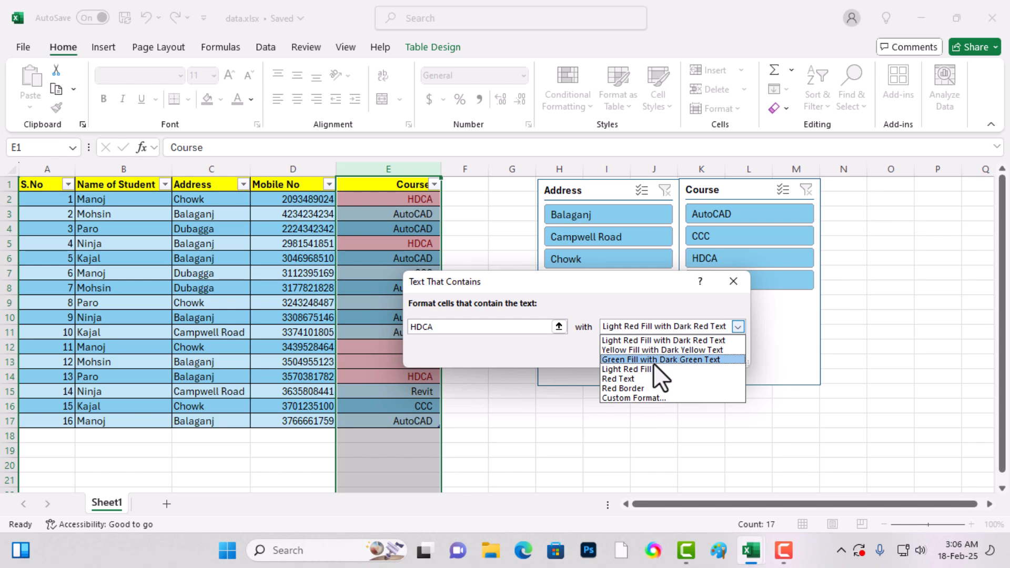
left_click(653, 359)
left_click(655, 327)
left_click(619, 349)
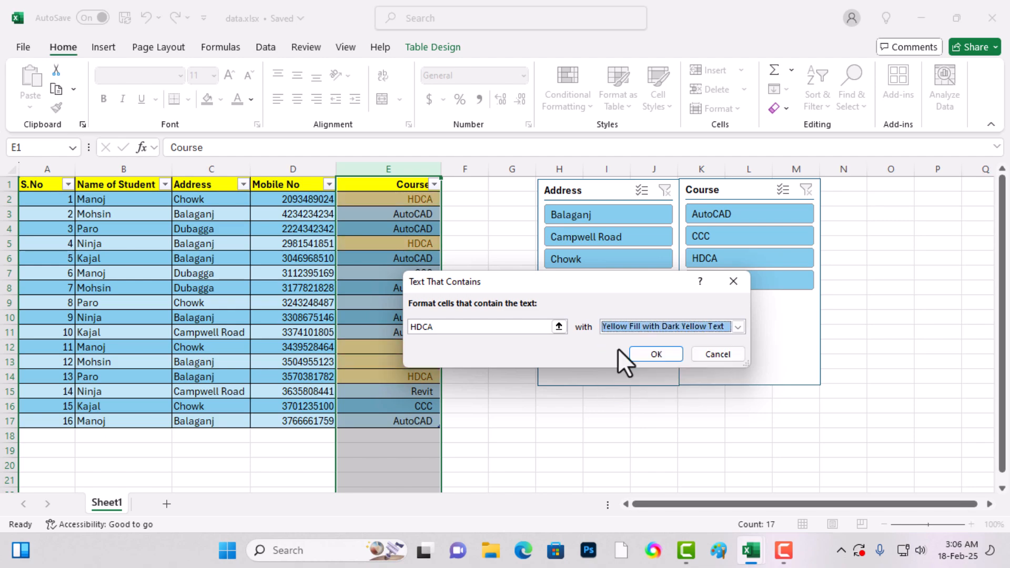
left_click(643, 354)
left_click(450, 358)
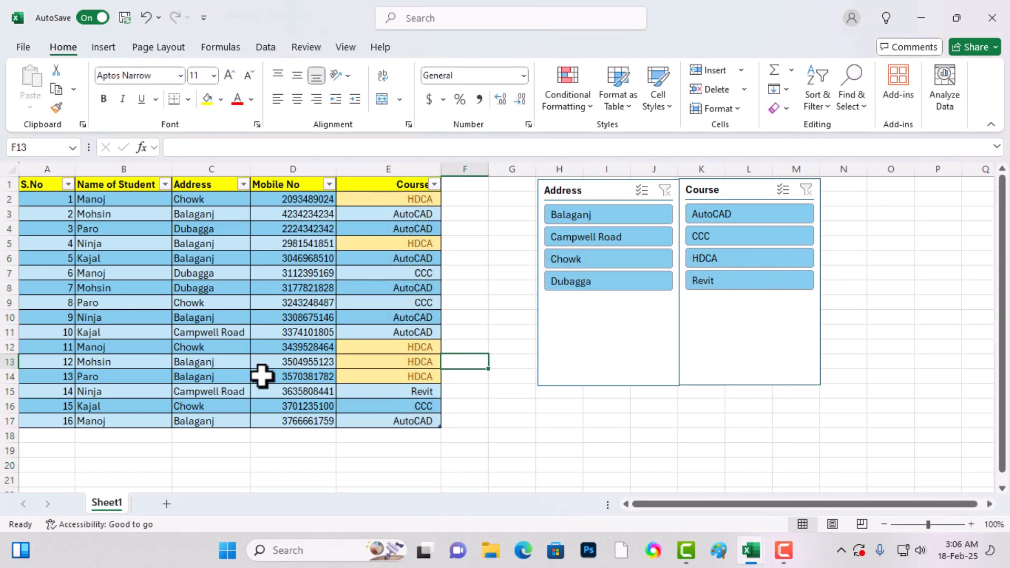
- Change the course of the last record, in cell E17, to HDCA
left_click(381, 423)
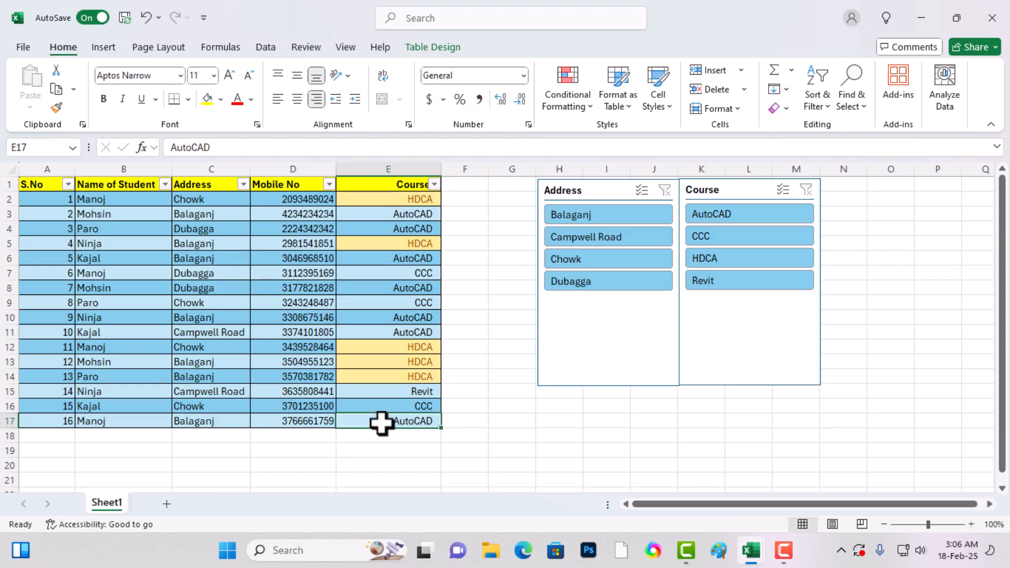
type("HDCA")
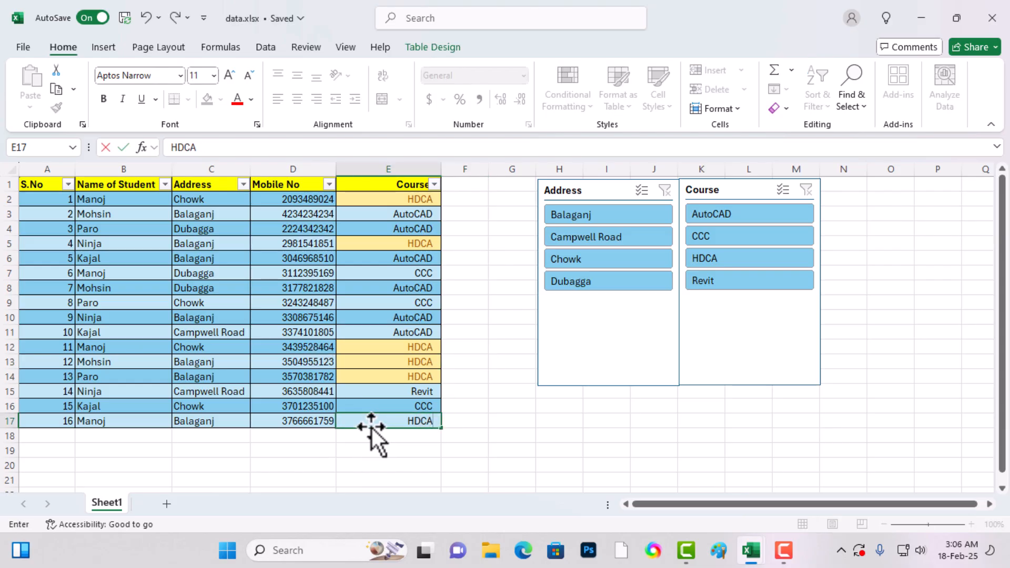
key("Return")
- Set up a Text That Contains highlight rule for Chowk on the whole Address column
left_click(221, 255)
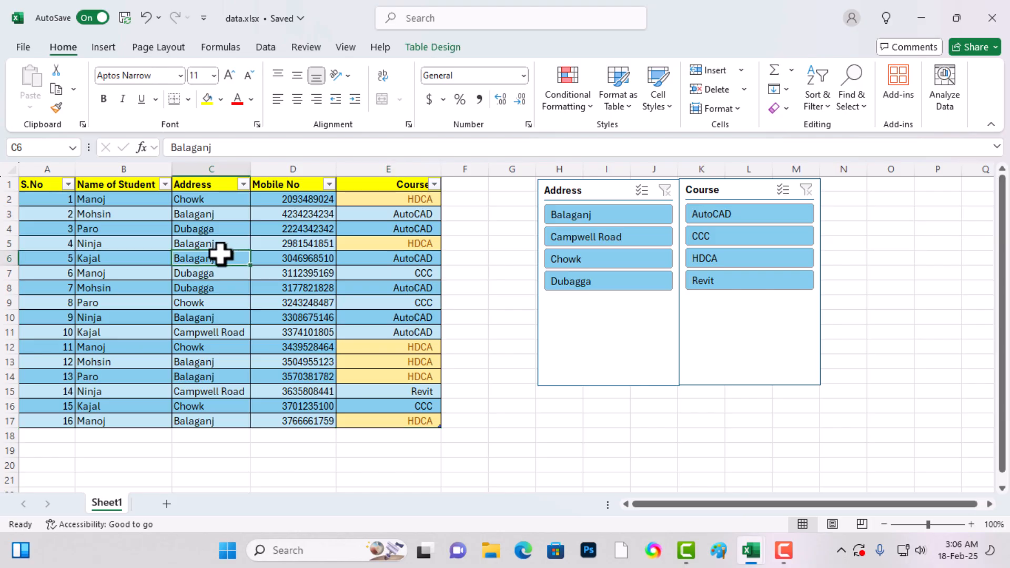
key("ctrl+space")
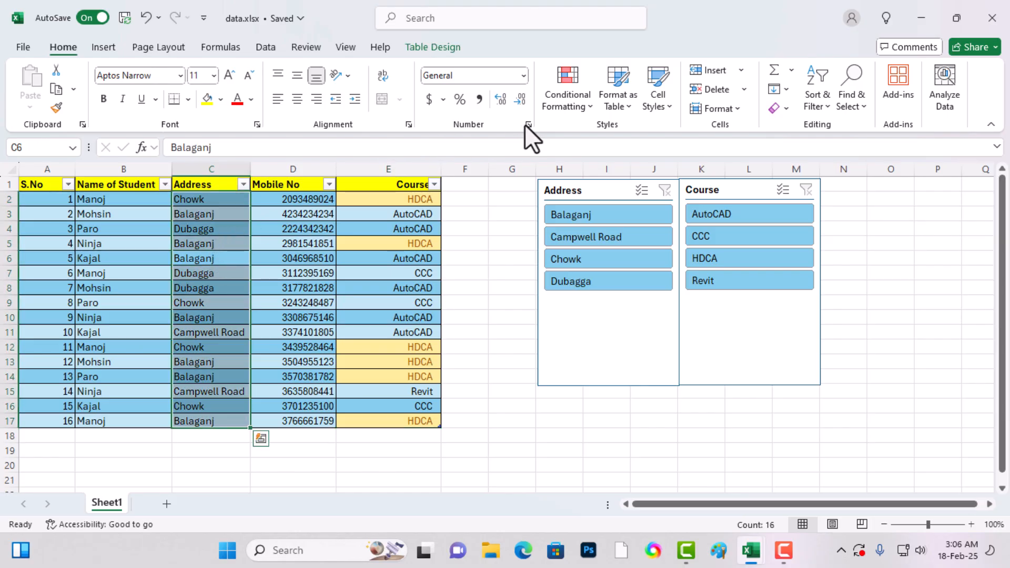
left_click(212, 168)
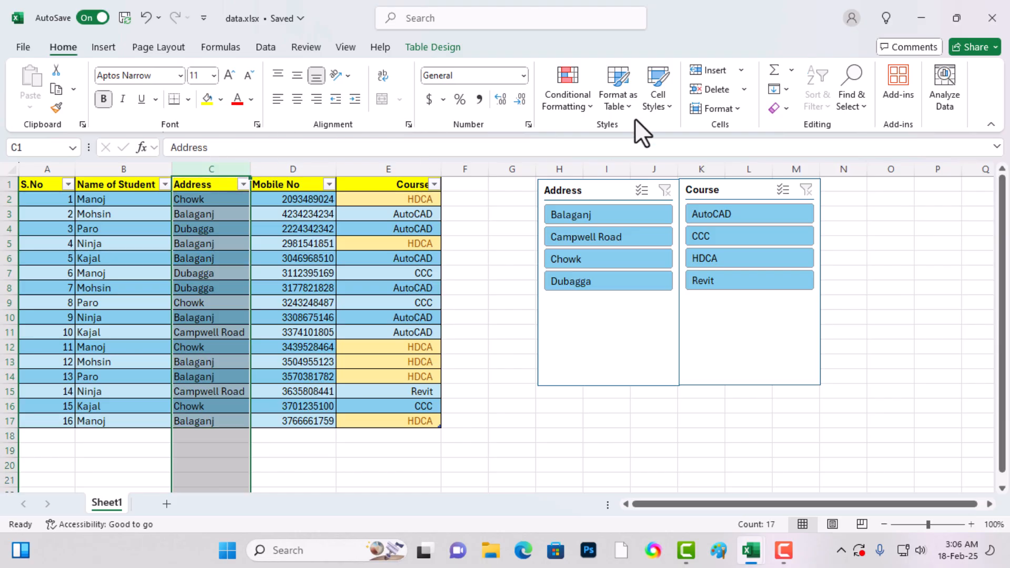
left_click(569, 108)
mouse_move(576, 137)
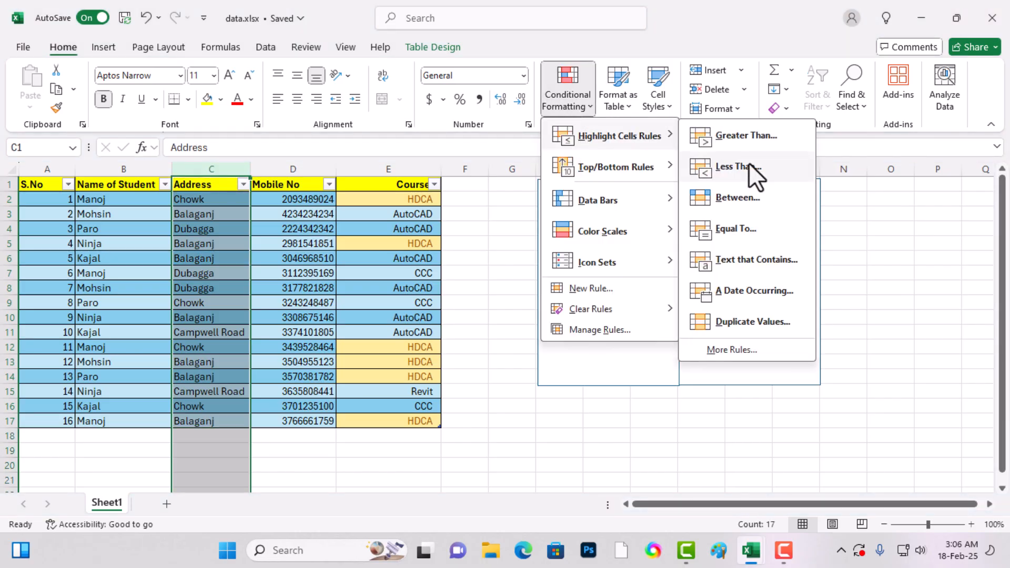
left_click(736, 260)
type("Ch")
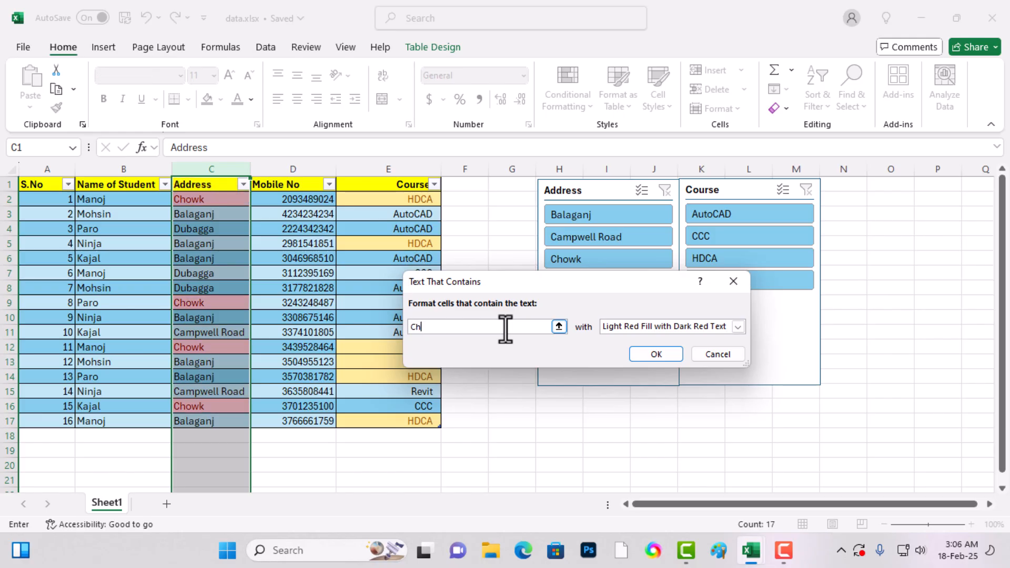
- Give the Chowk rule the Light Red Fill format and apply it
left_click(638, 329)
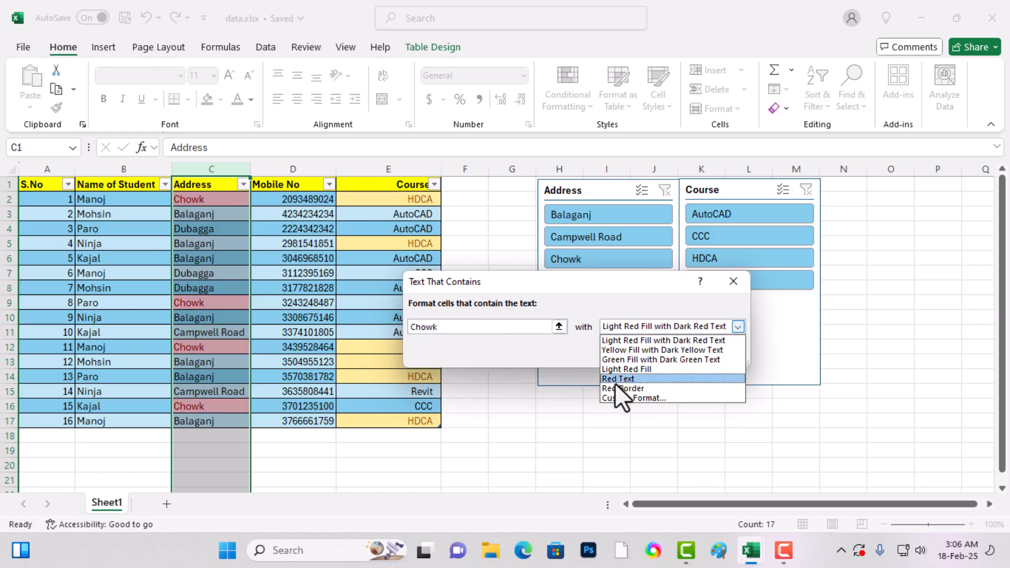
left_click(624, 342)
left_click(633, 331)
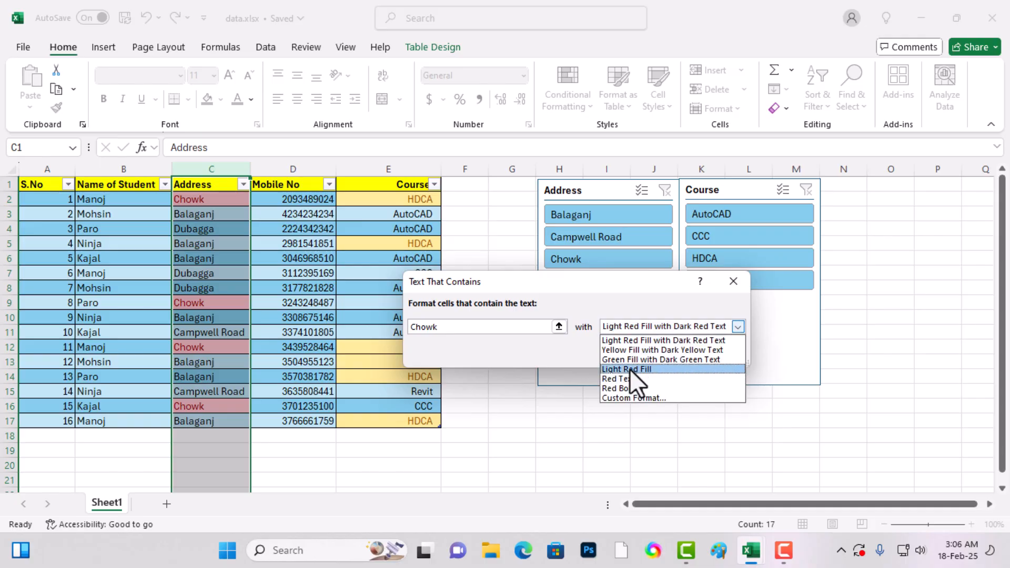
left_click(630, 369)
left_click(648, 358)
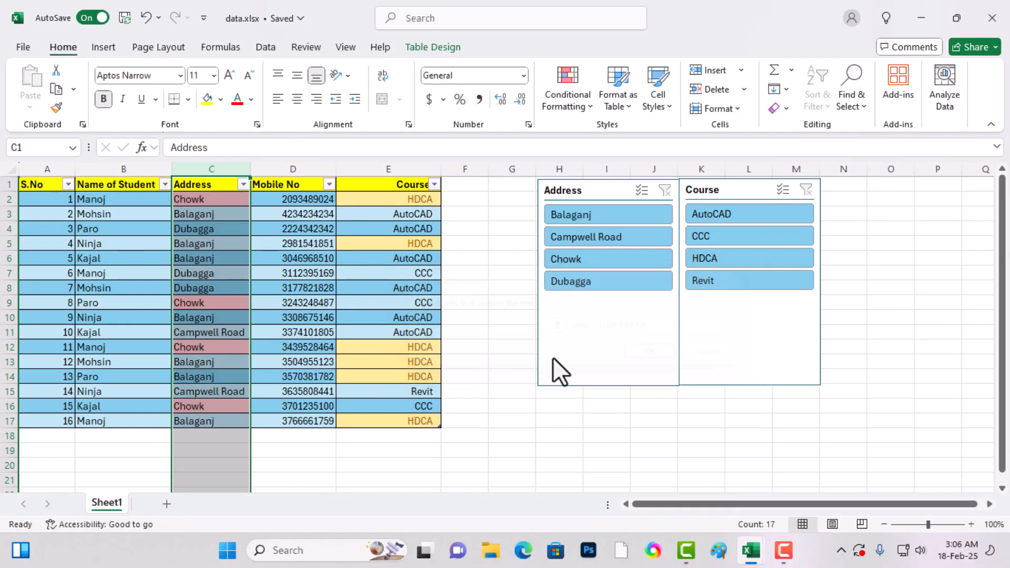
left_click(374, 364)
- Change the address in cell C5 to Chowk
left_click(200, 243)
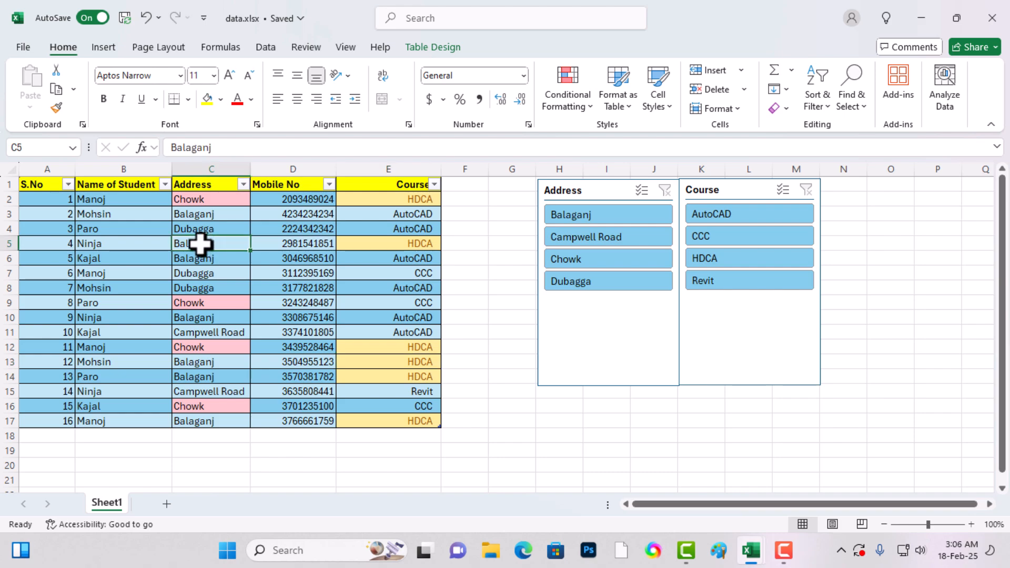
type("Chowk")
key("Return")
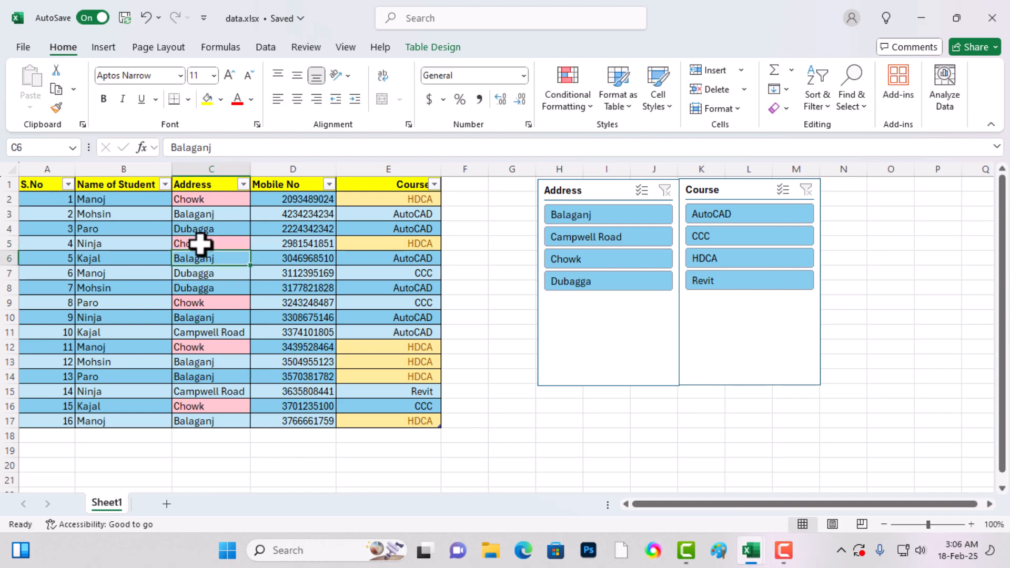
- Clear all conditional formatting rules from the student table
left_click(223, 423)
left_click(225, 346)
left_click(212, 149)
left_click(213, 167)
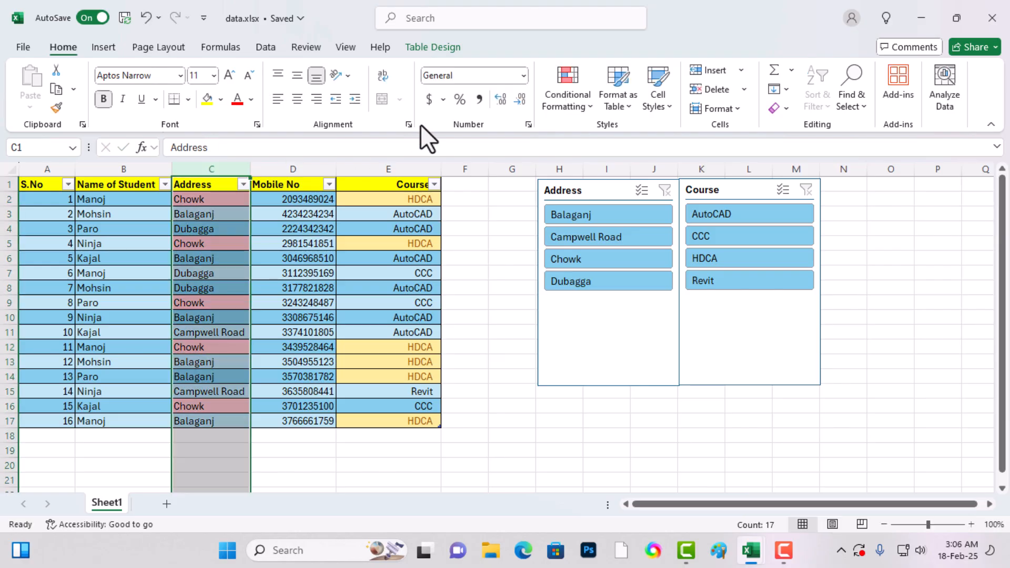
left_click(587, 107)
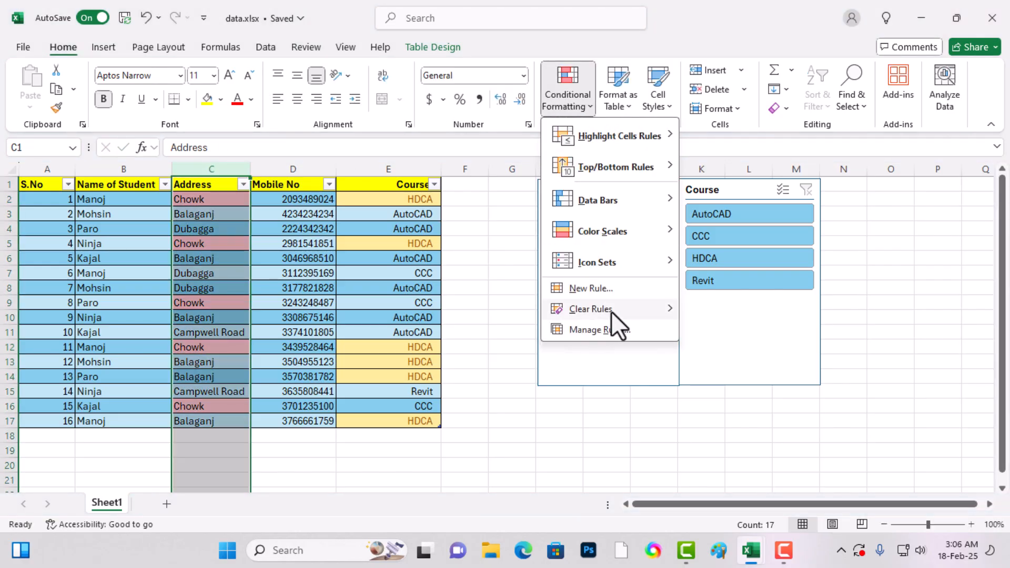
mouse_move(611, 311)
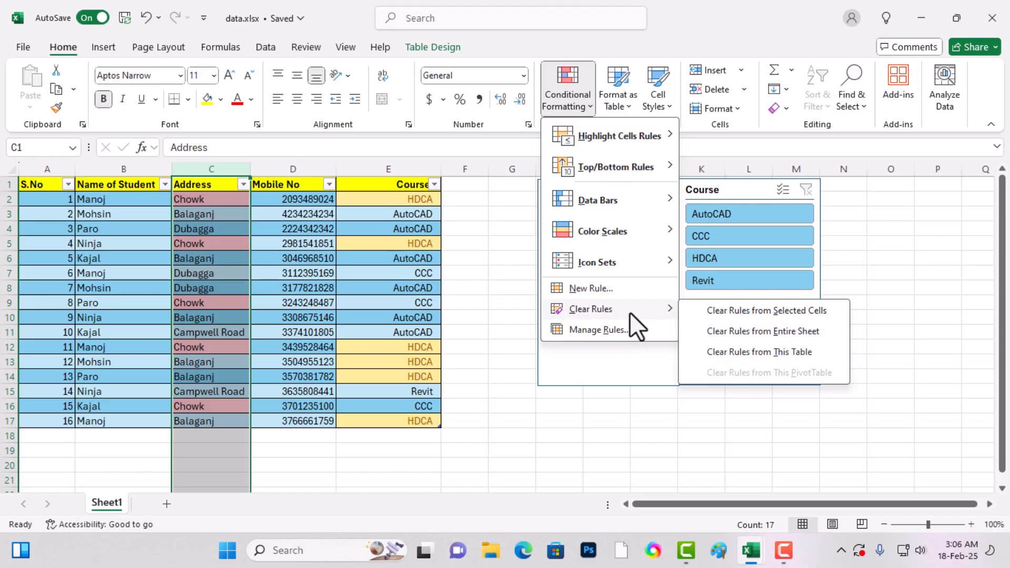
left_click(747, 352)
left_click(478, 418)
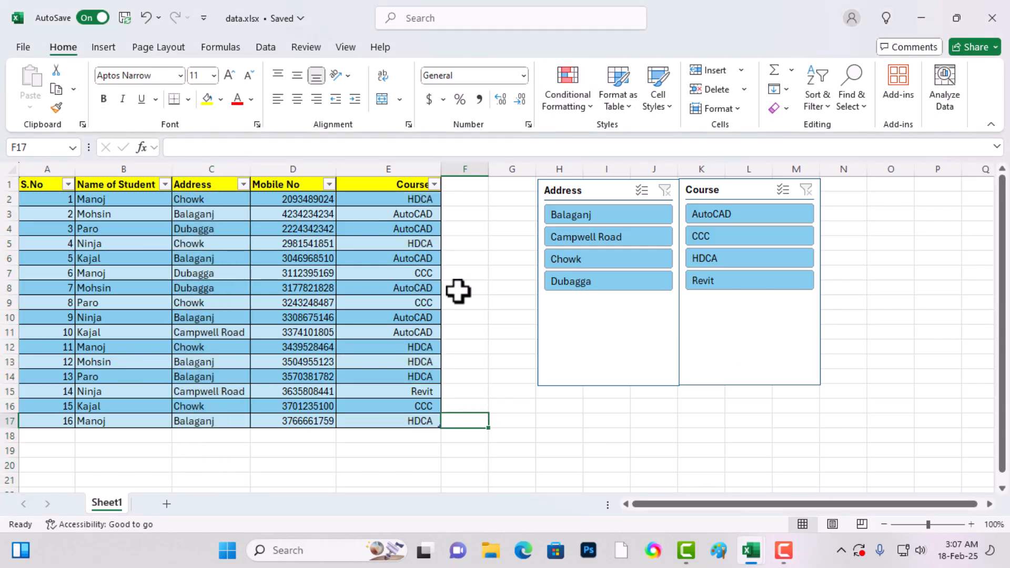
left_click(434, 391)
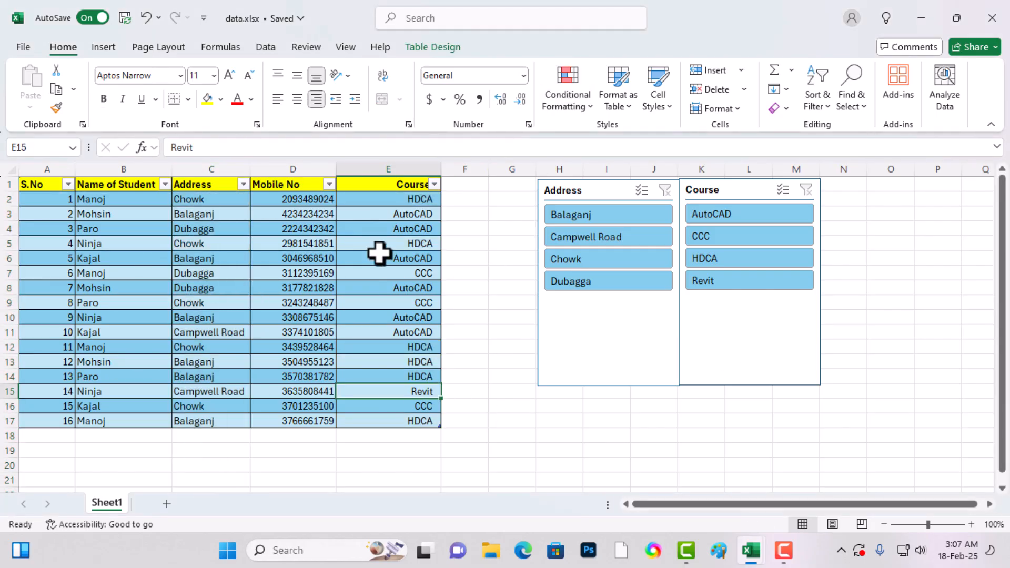
left_click(602, 101)
left_click(583, 118)
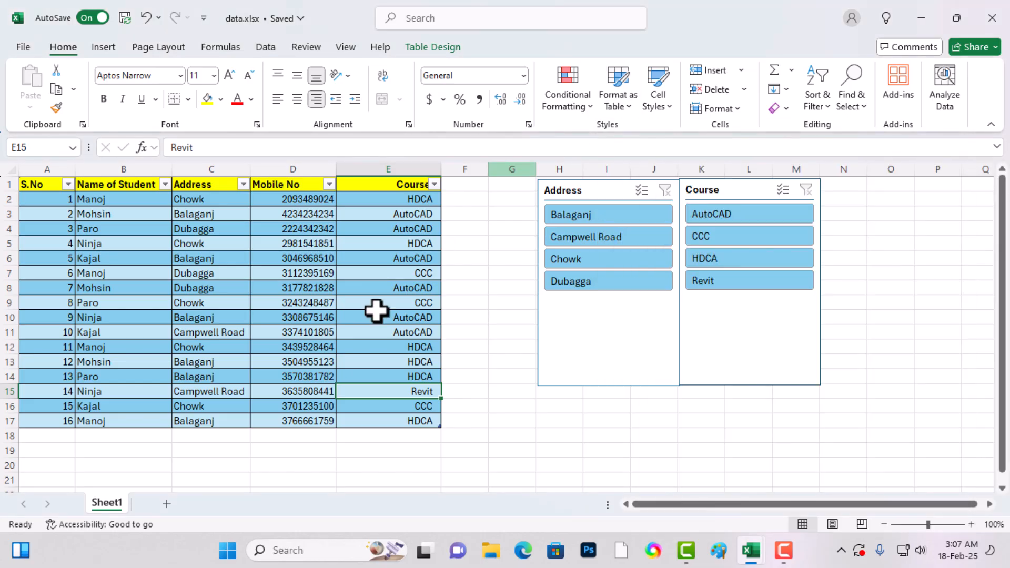
left_click(558, 103)
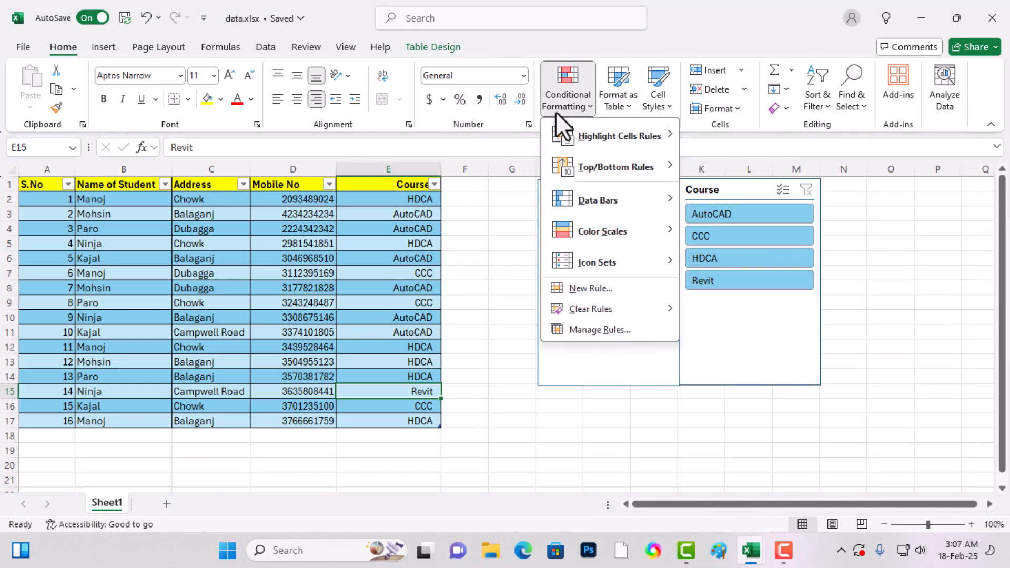
left_click(487, 226)
left_click(487, 226)
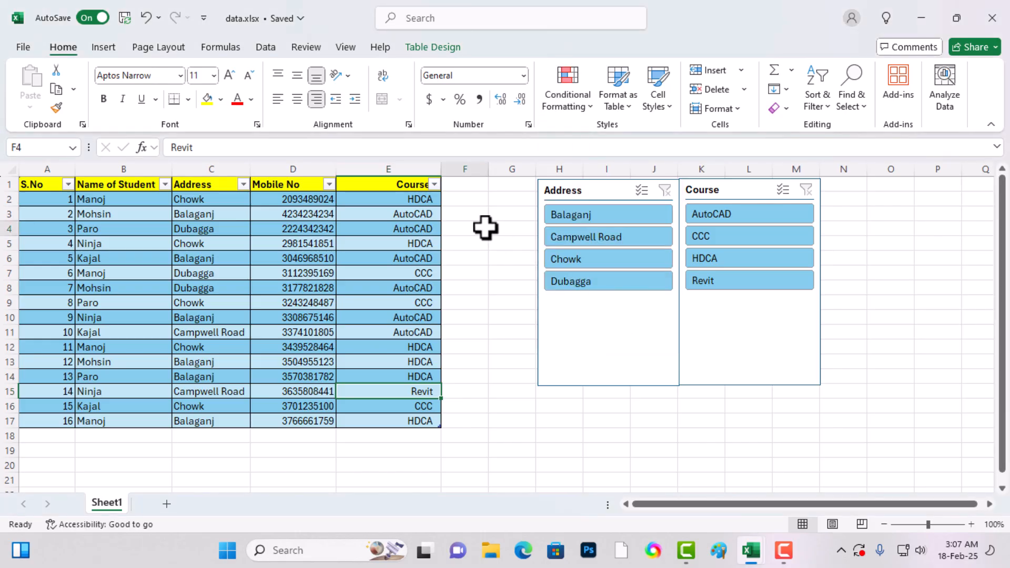
left_click(350, 332)
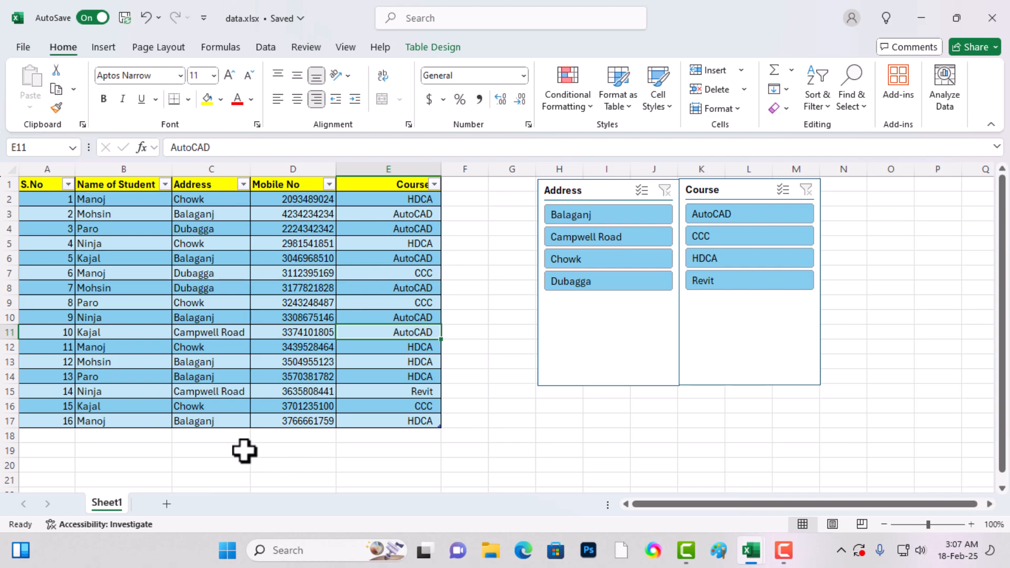
- Add a new blank worksheet after Sheet1 and select its cell B1
left_click(166, 504)
left_click(89, 288)
left_click(90, 199)
left_click(100, 185)
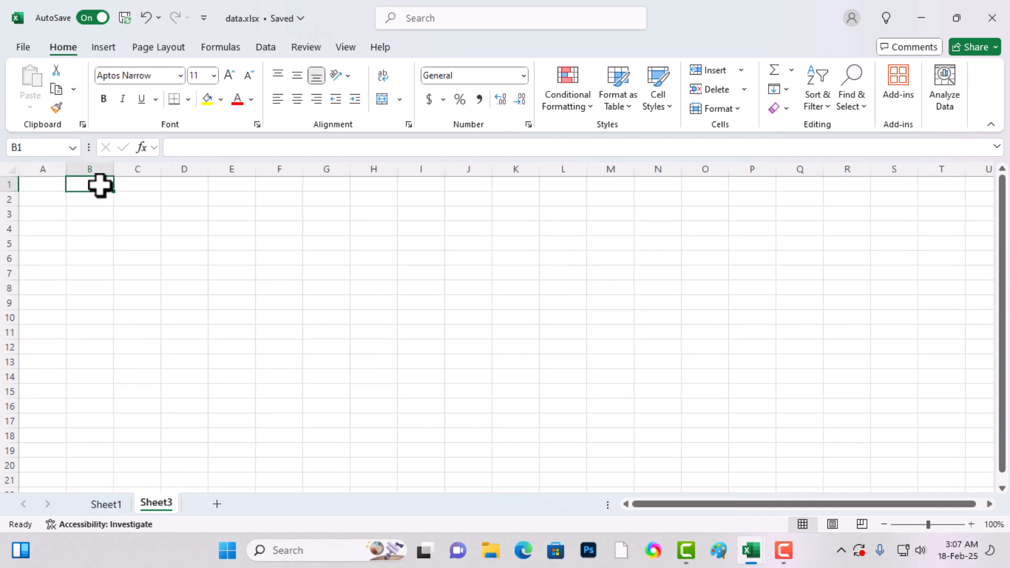
- Enter the headers S.No, Name and Address in cells B1 to D1
type("S")
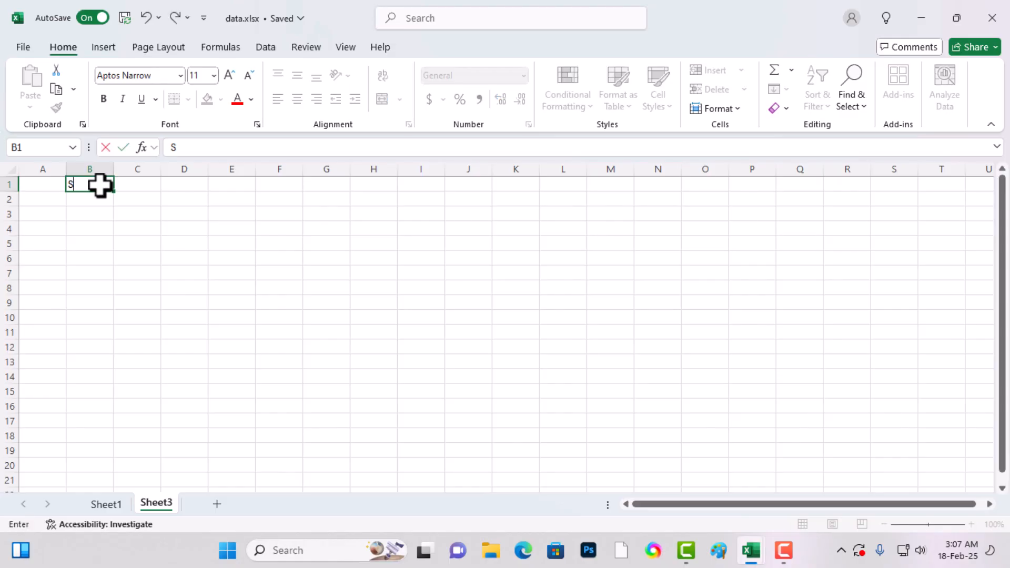
type(".No")
key("Tab")
type("Name")
key("Tab")
type("Addr")
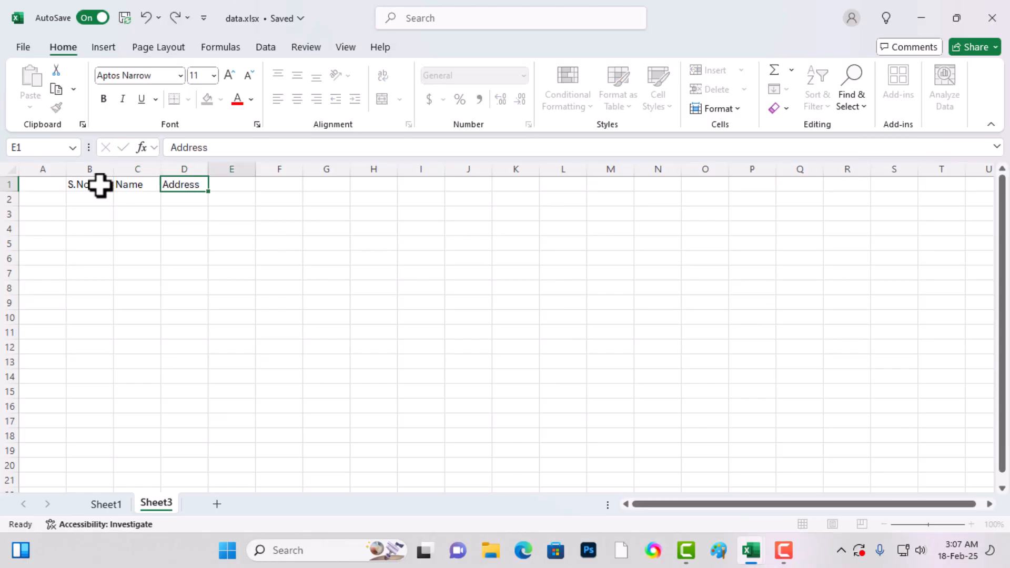
key("Tab")
- Set the header text in B1:D1 to the Angle Counterclockwise orientation
left_click(89, 258)
left_click_drag(82, 184, 185, 182)
left_click(336, 75)
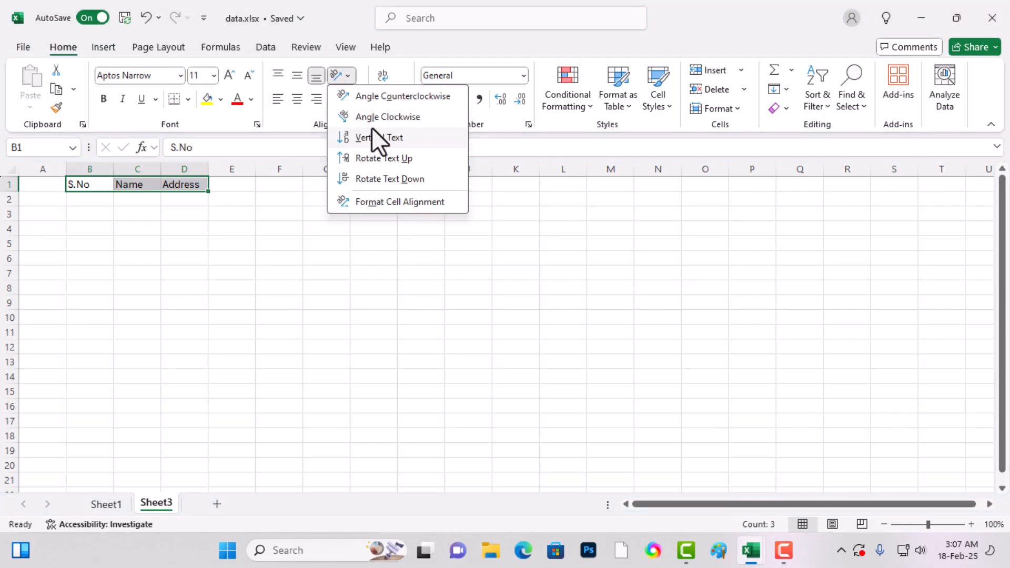
left_click(383, 97)
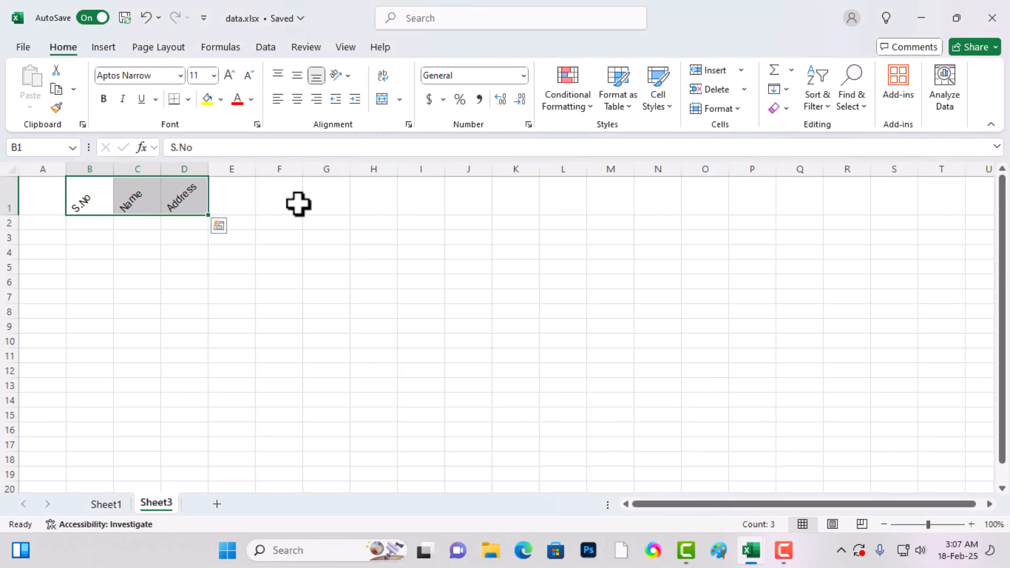
left_click(284, 223)
left_click_drag(87, 203, 190, 204)
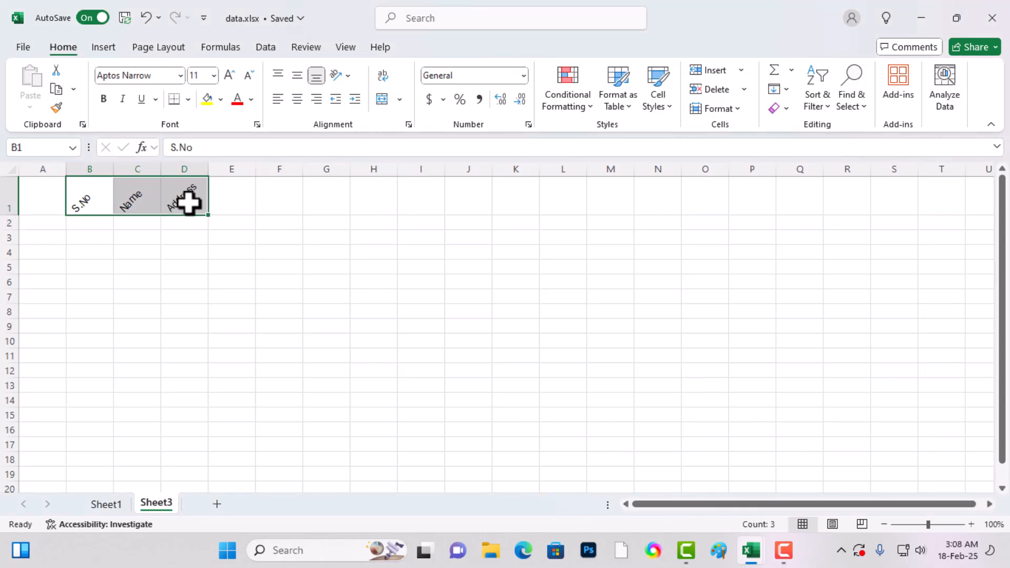
left_click(341, 78)
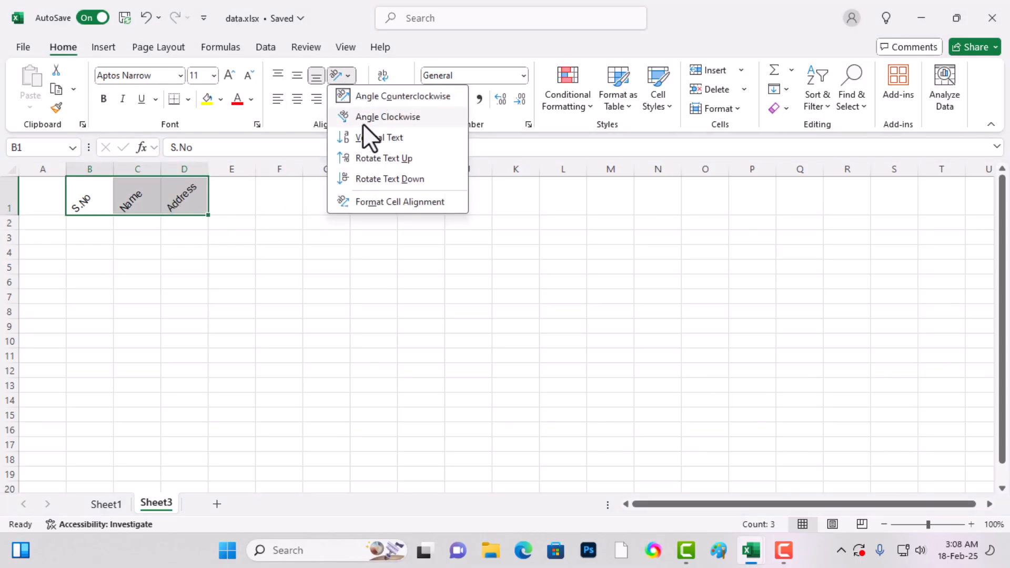
left_click(265, 258)
left_click(264, 210)
left_click(248, 235)
- Enter Sun in cell F2 and fill the weekday series across to column S
left_click(267, 218)
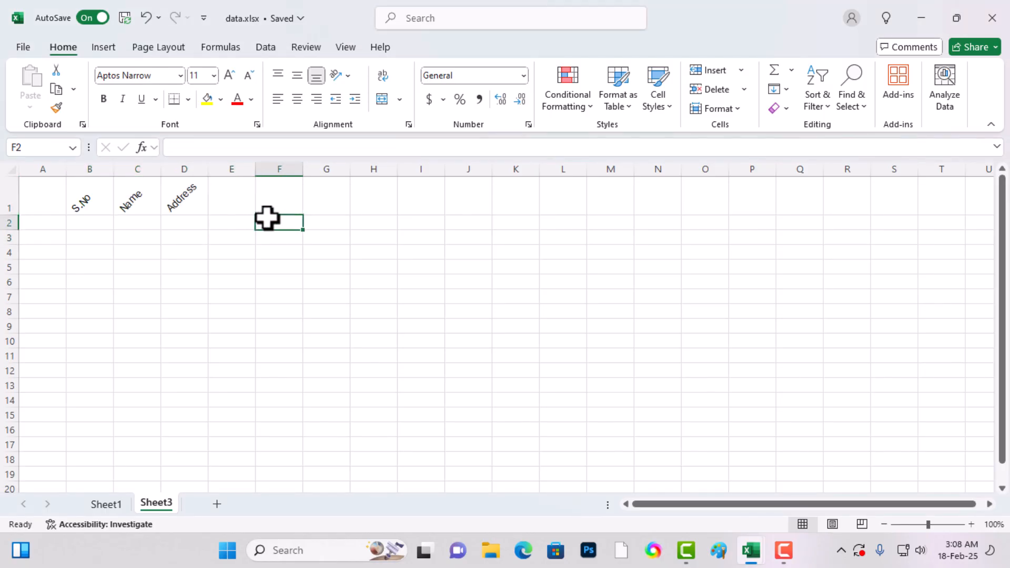
type("Sun")
key("Return")
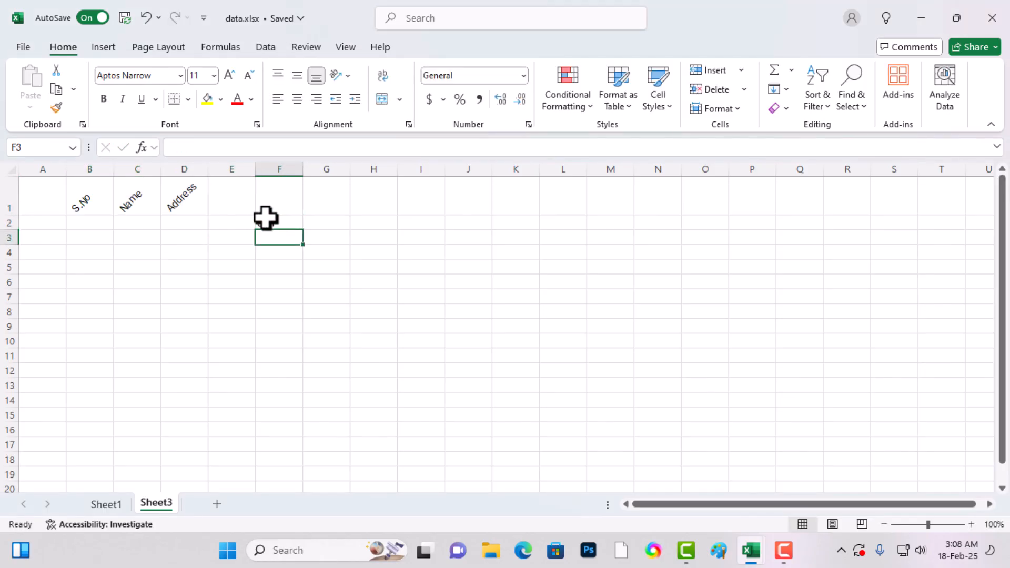
left_click(266, 220)
left_click_drag(304, 229, 905, 247)
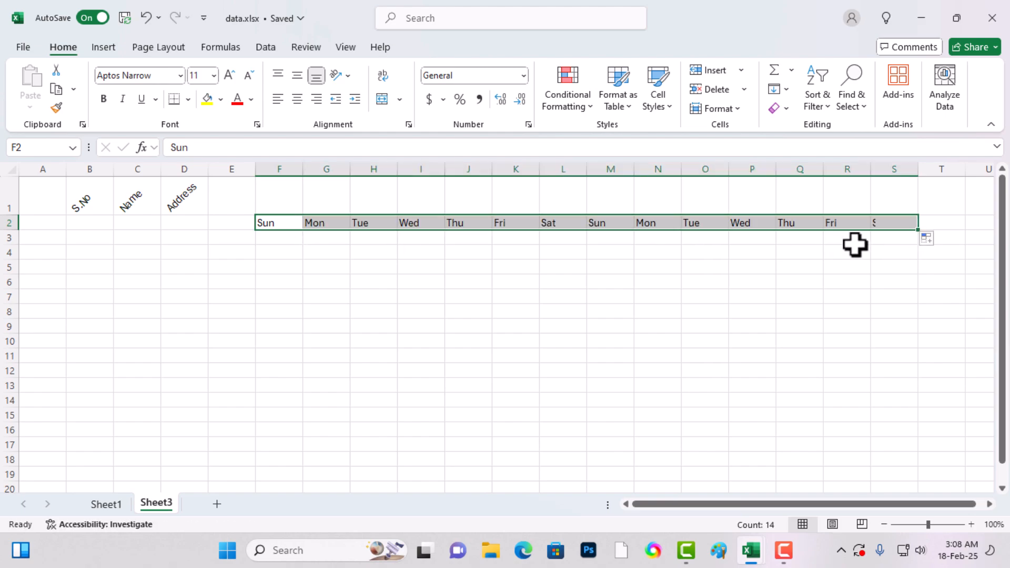
- Set the weekday names in F2:S2 to the Angle Counterclockwise orientation
left_click(339, 81)
left_click(379, 98)
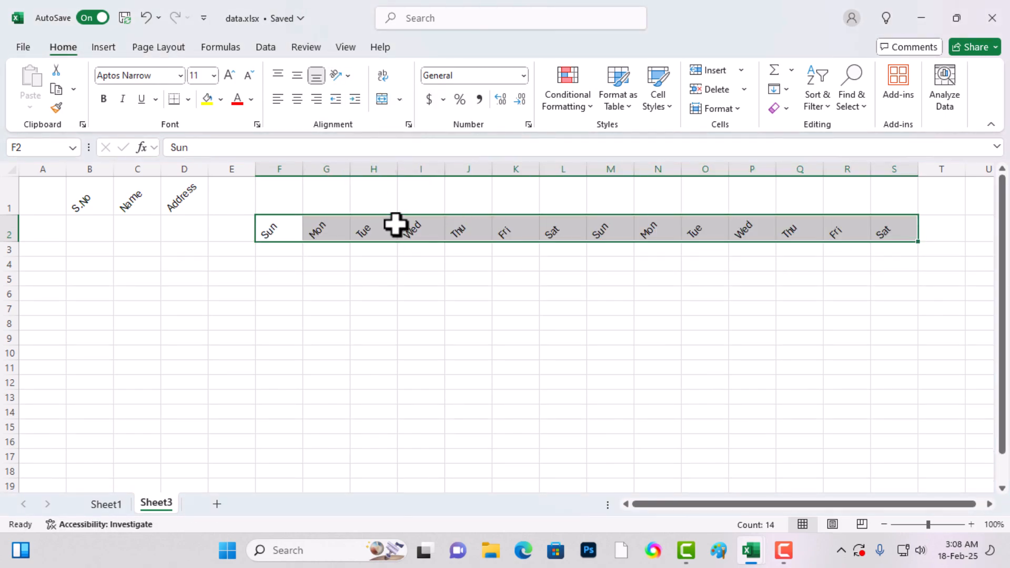
- Try the Rotate Text Up orientation on the weekday names in F2:S2, and return them to Angle Counterclockwise
left_click_drag(270, 228, 873, 237)
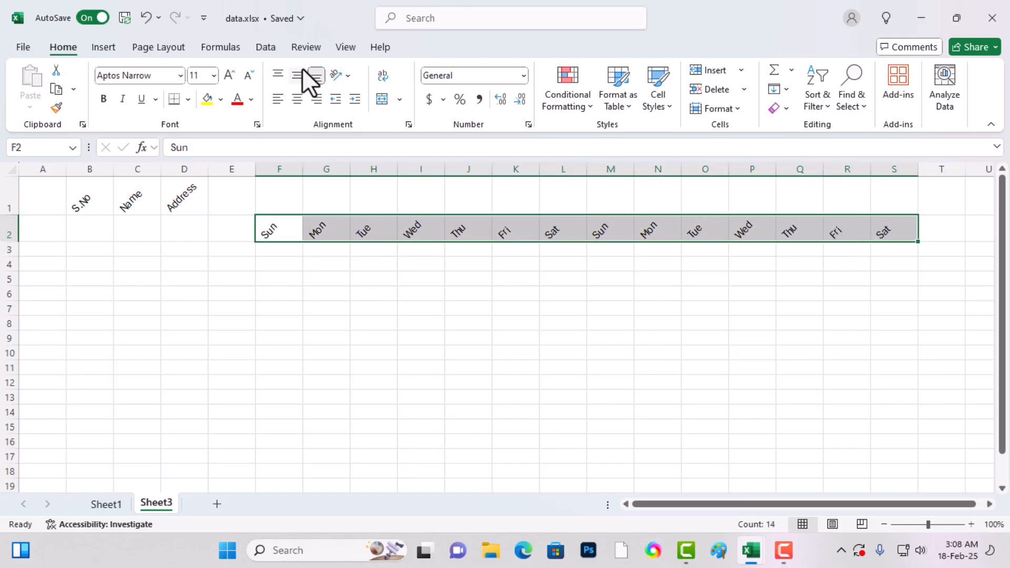
left_click(335, 75)
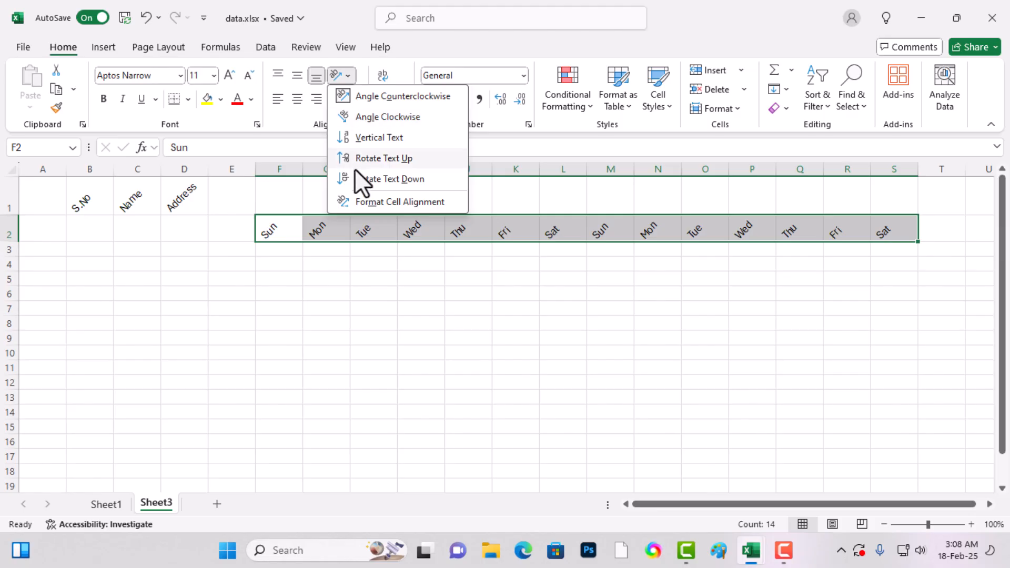
left_click(356, 158)
left_click(339, 78)
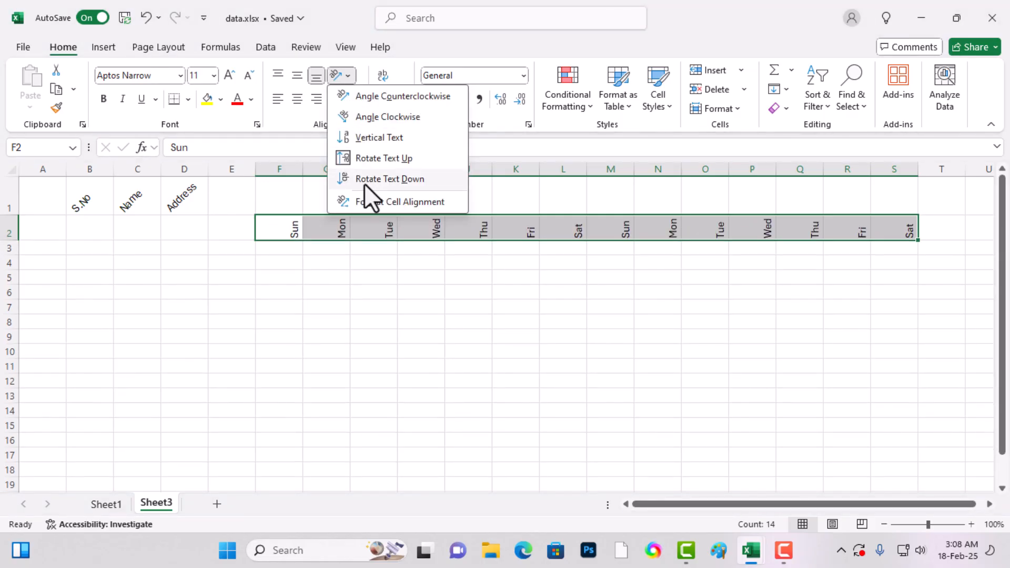
left_click(374, 97)
- Try turning the weekday names to 0 degrees with the orientation dial in the cell alignment settings, and undo the change
left_click(339, 75)
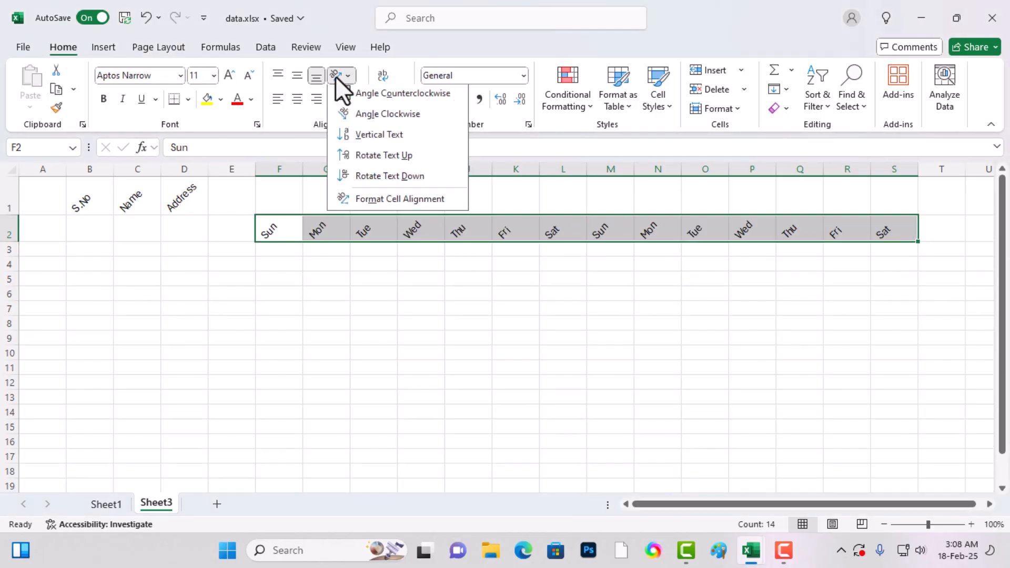
left_click(392, 205)
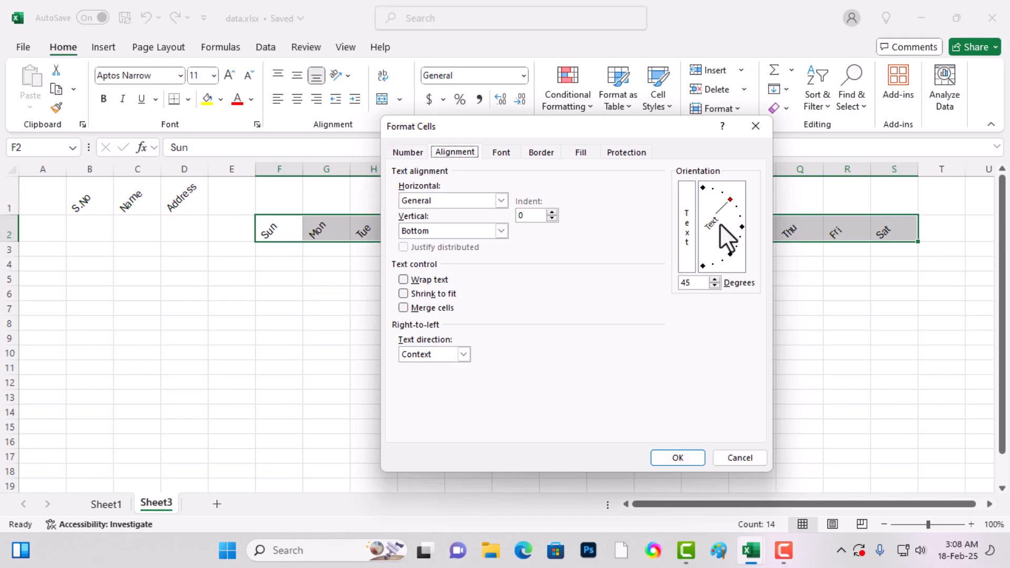
left_click_drag(727, 206, 744, 226)
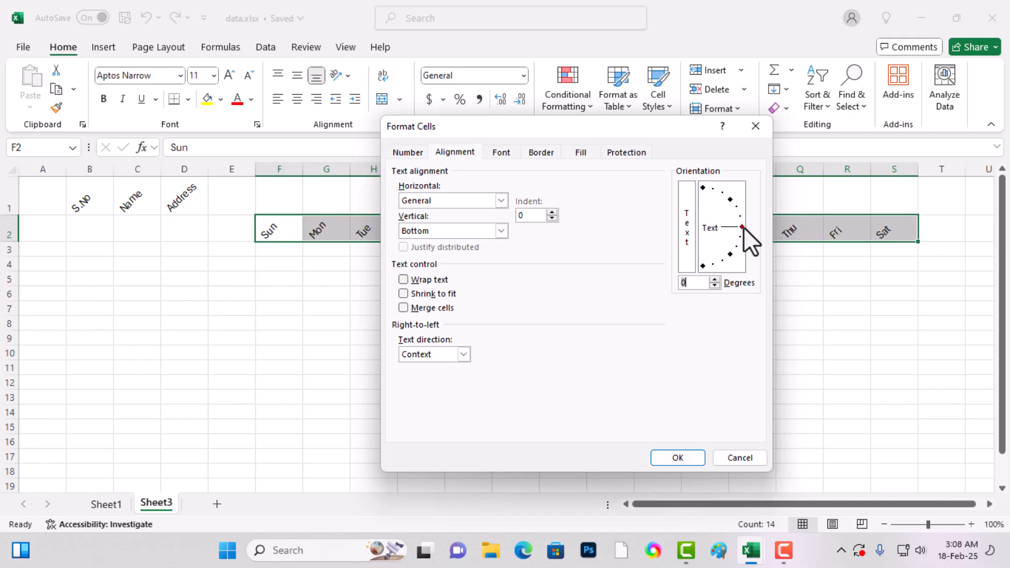
left_click(676, 457)
key("ctrl+z")
- Set the text orientation of the weekday names in F2:S2 to 0 degrees in the cell alignment settings
left_click_drag(272, 228, 891, 225)
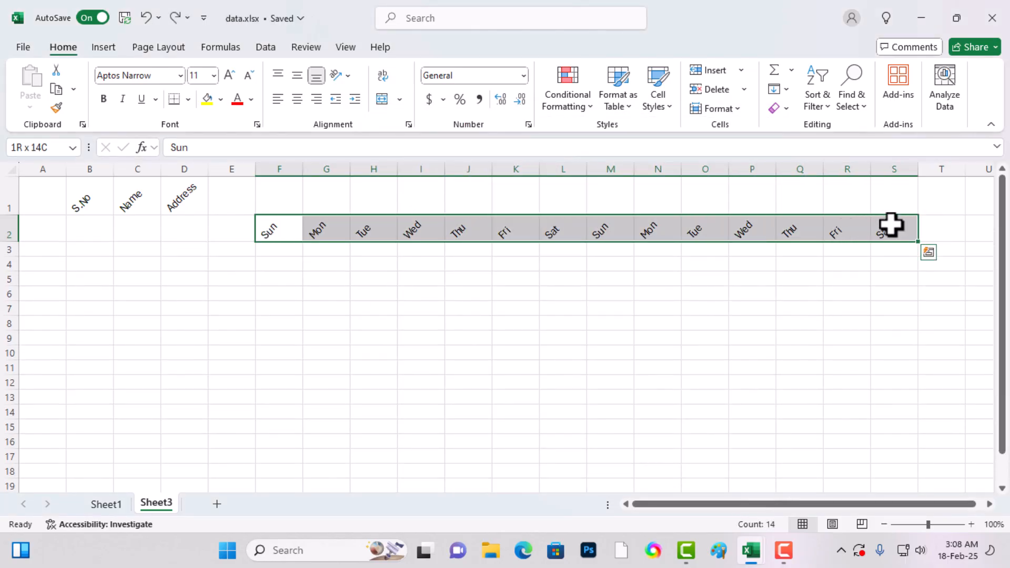
left_click(578, 107)
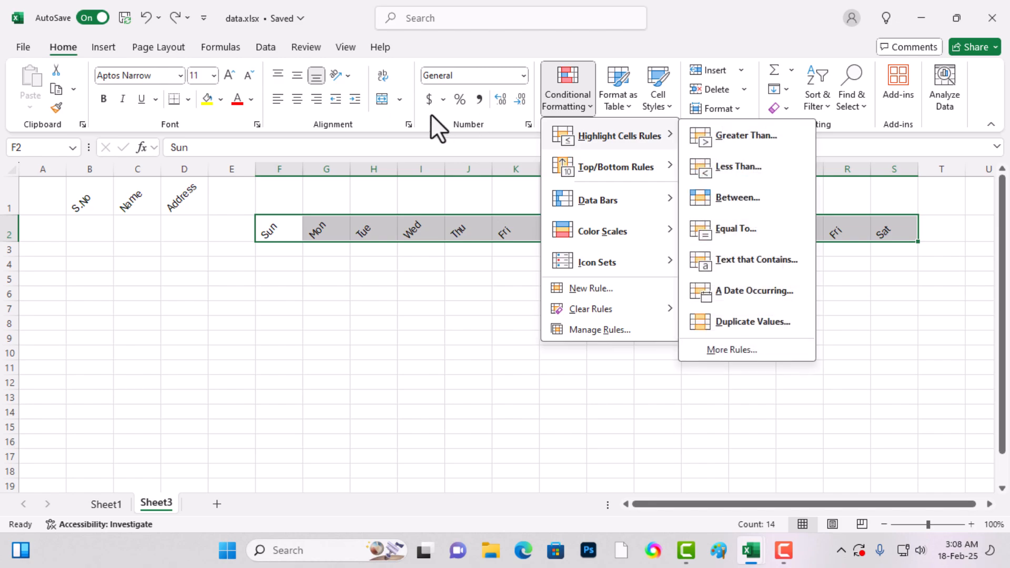
left_click(336, 75)
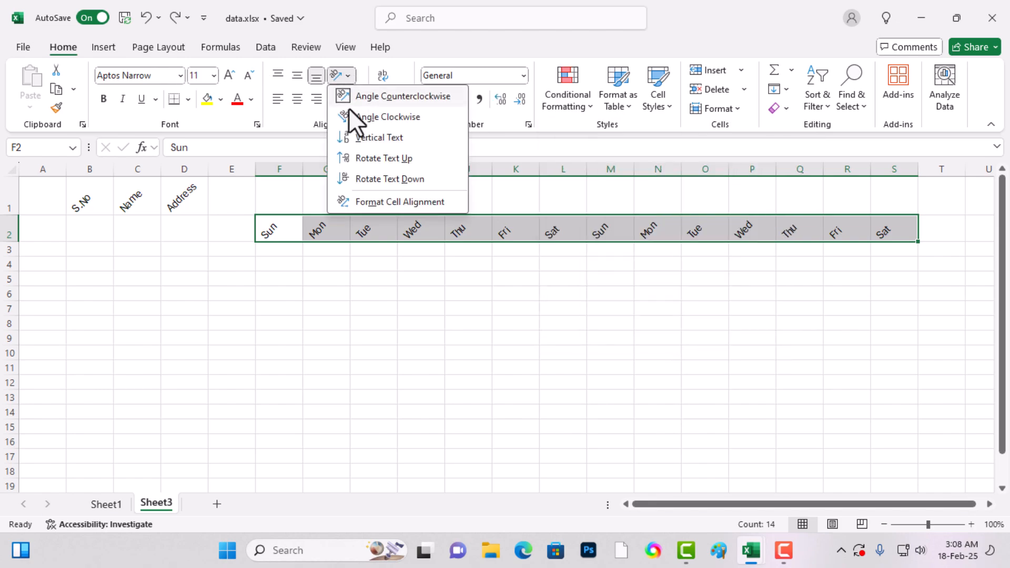
left_click(371, 201)
left_click_drag(695, 284, 601, 279)
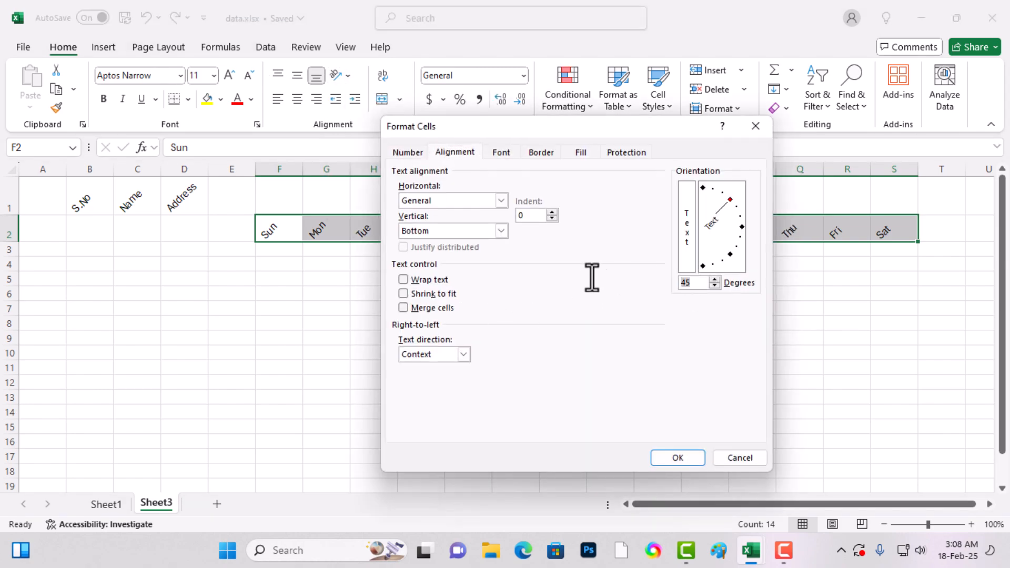
type("0")
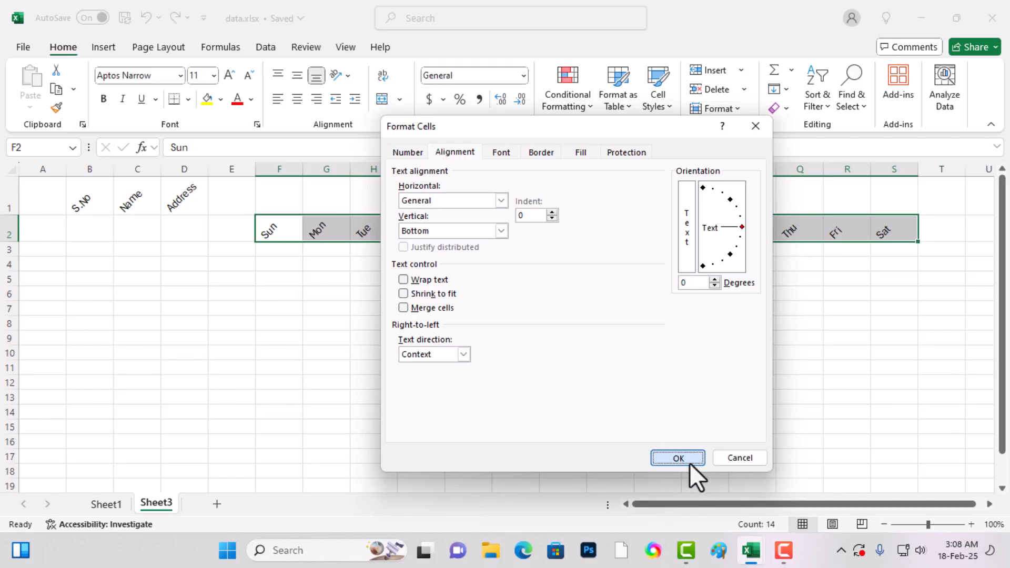
left_click(678, 458)
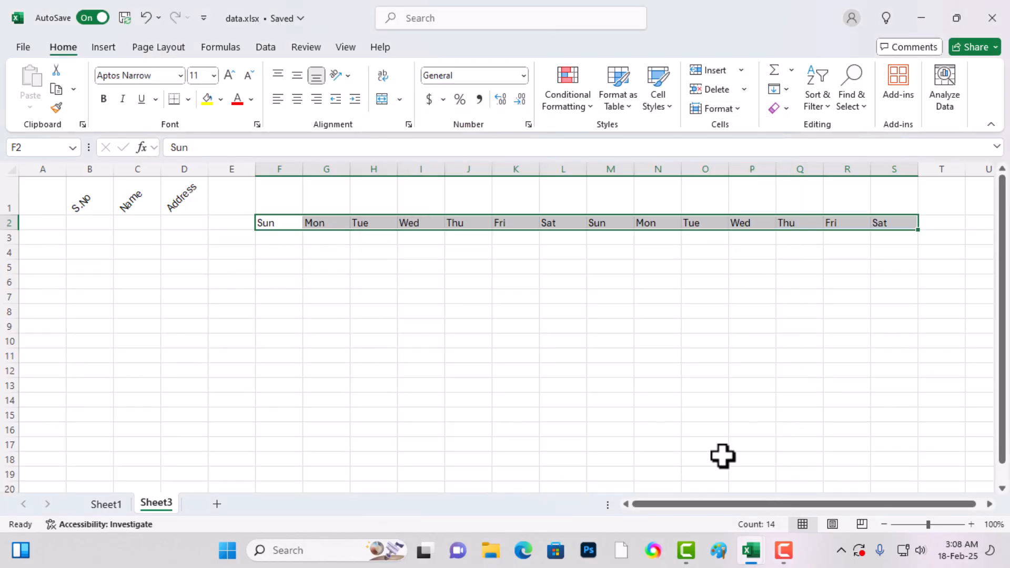
left_click(181, 341)
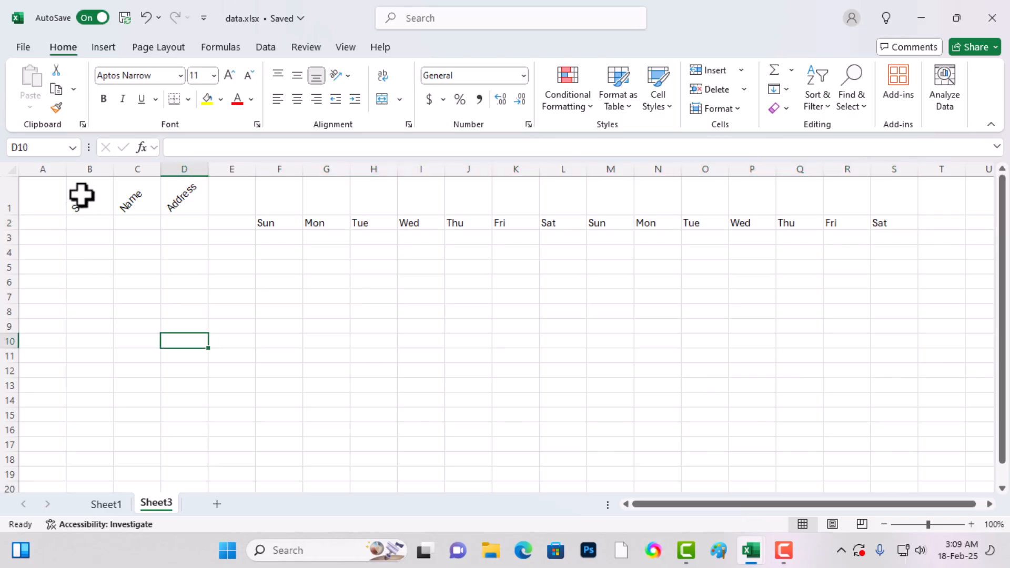
left_click(85, 206)
left_click(178, 201, "shift")
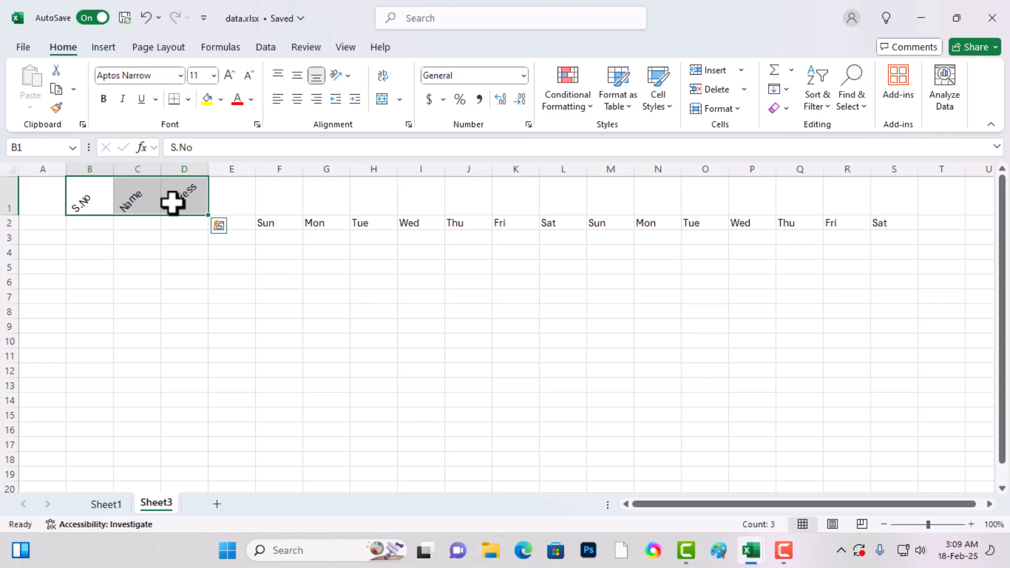
left_click(173, 342)
left_click(316, 282)
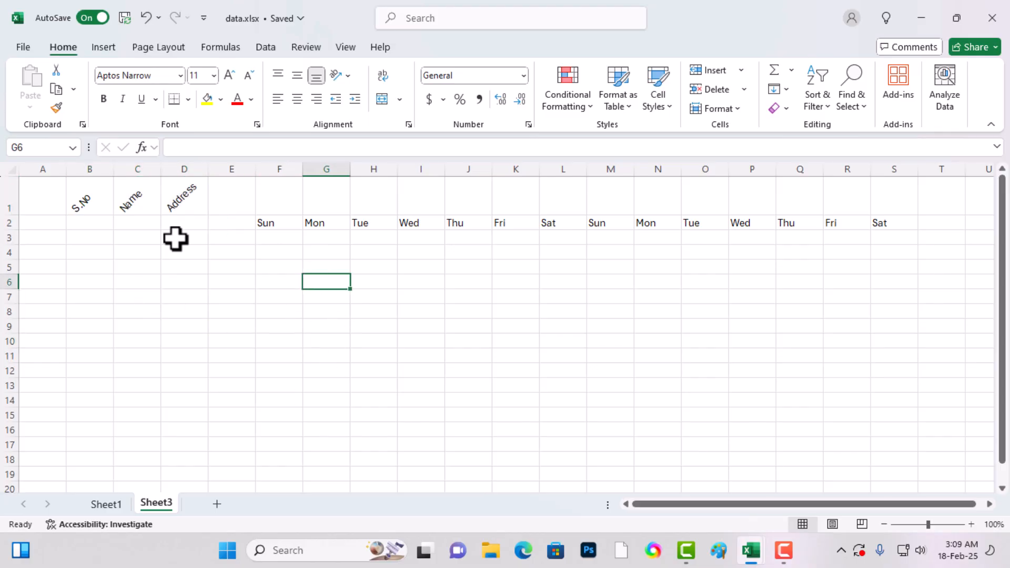
left_click(156, 253)
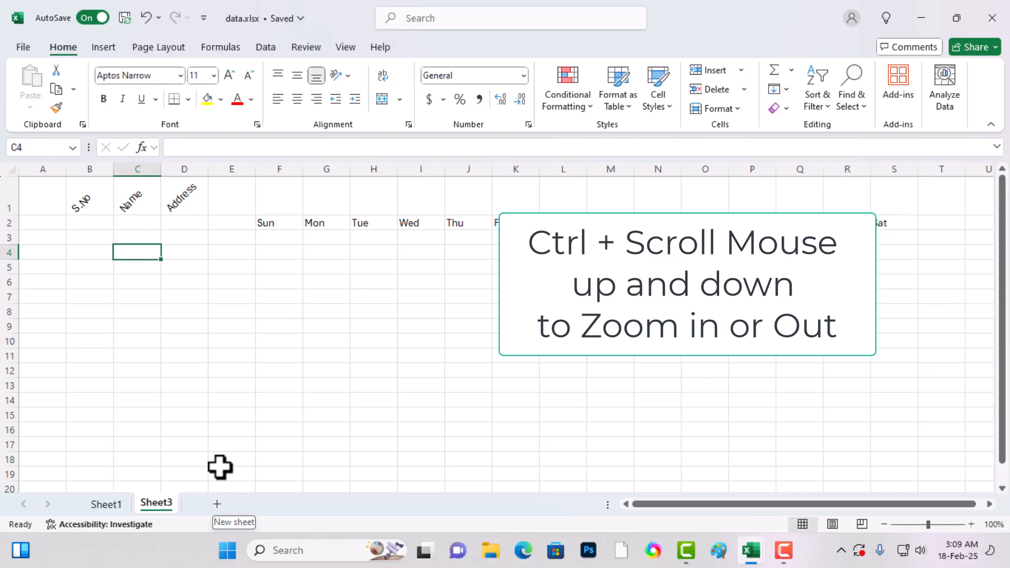
- Insert a new blank worksheet before Sheet3 and zoom it to 190%
key("shift+F11")
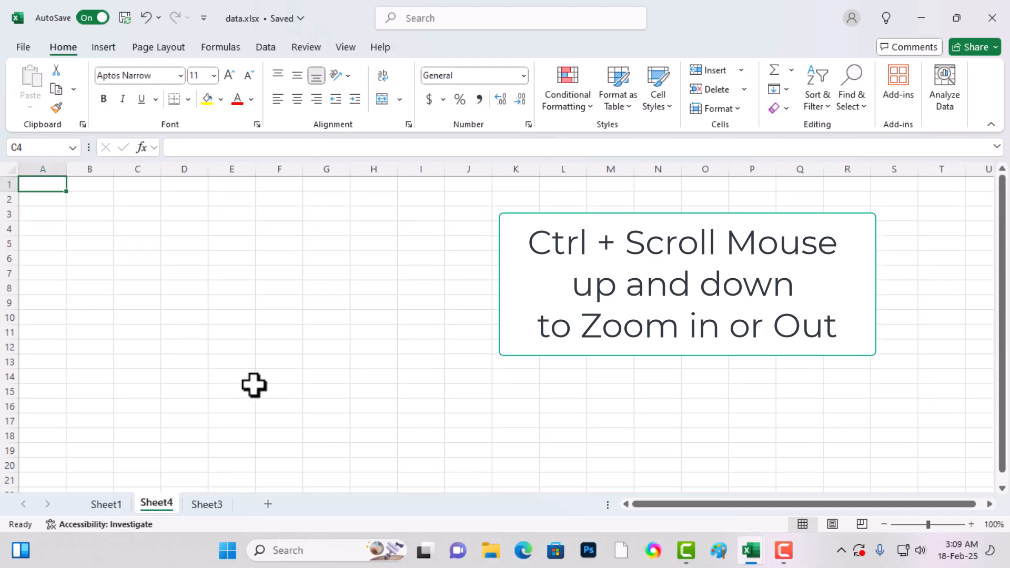
scroll(225, 339, "up", 5, "ctrl")
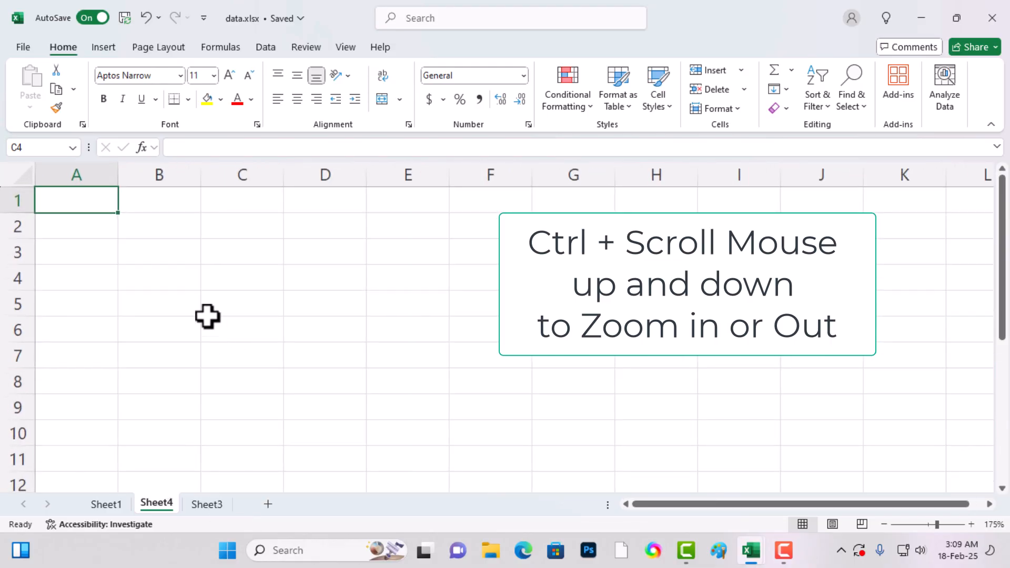
left_click(142, 202)
scroll(126, 253, "down", 5, "ctrl")
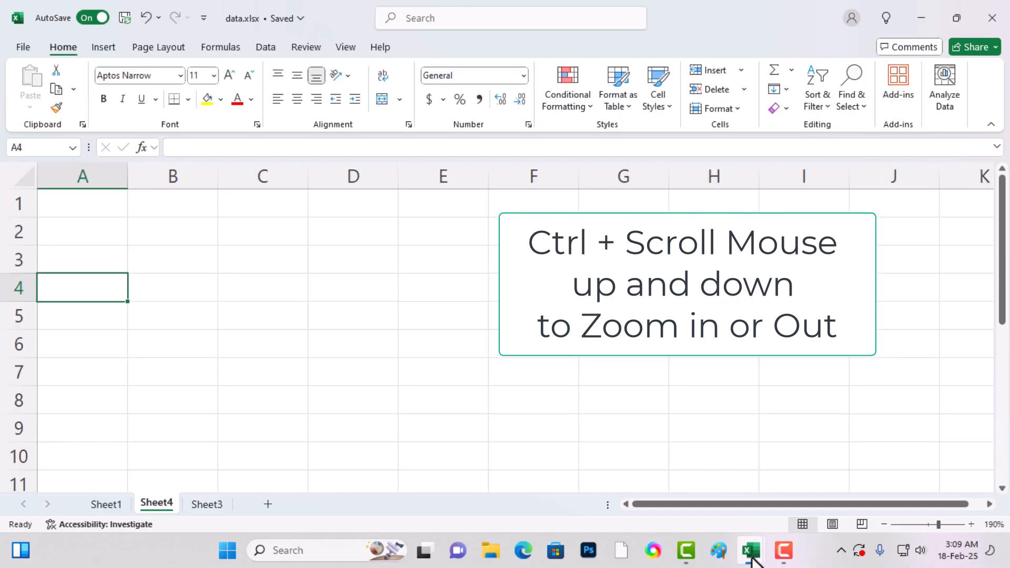
left_click(783, 550)
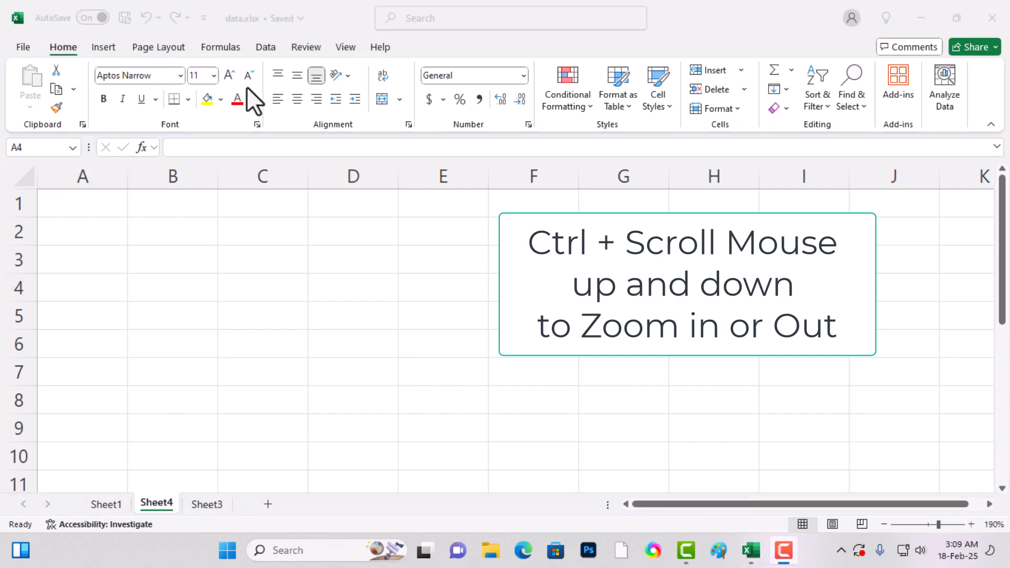
left_click(91, 231)
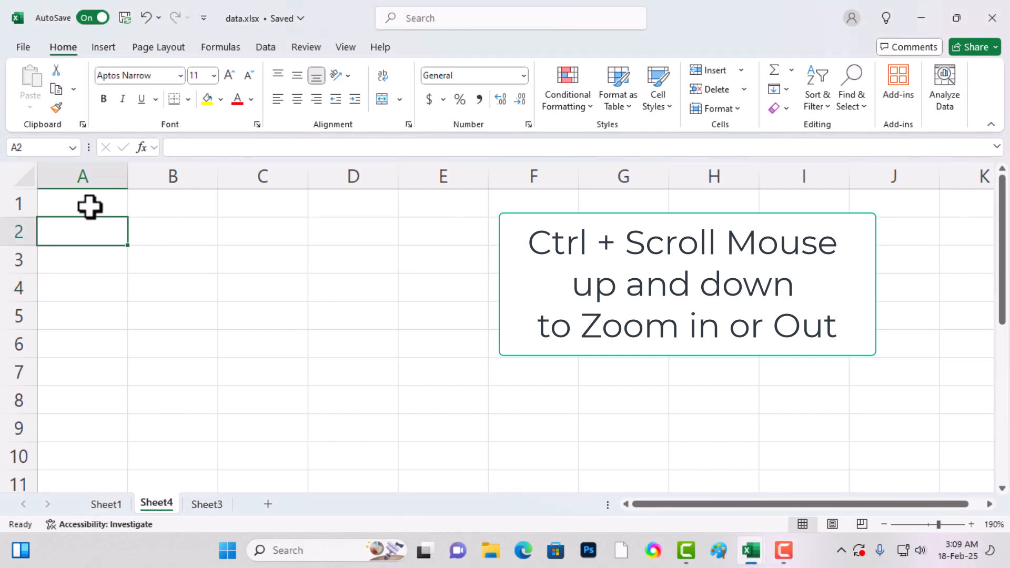
- Enter "Name of the Student" in cell A1 and autofit the width of column A to it
left_click(90, 205)
type("Name of the Student")
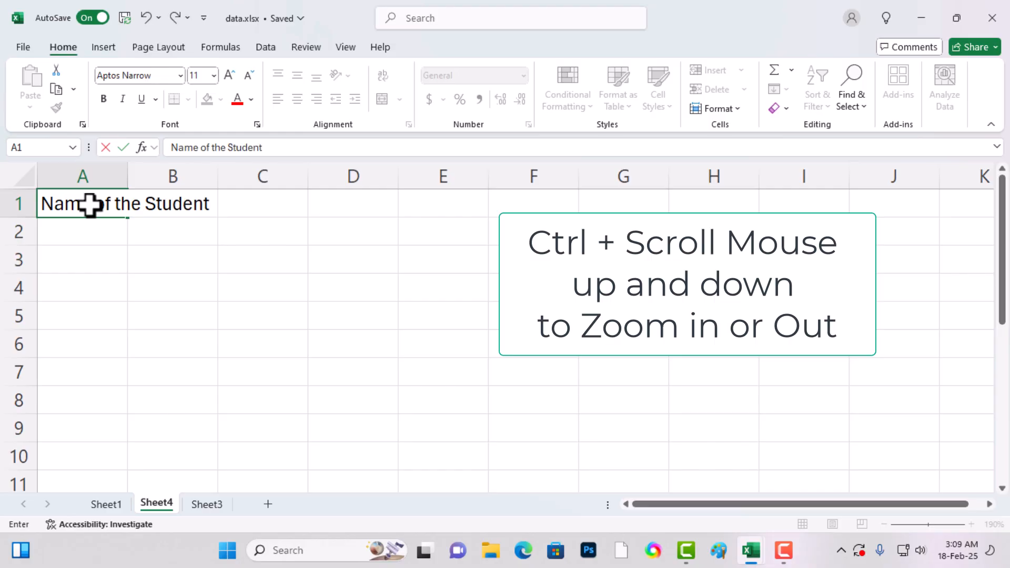
key("Tab")
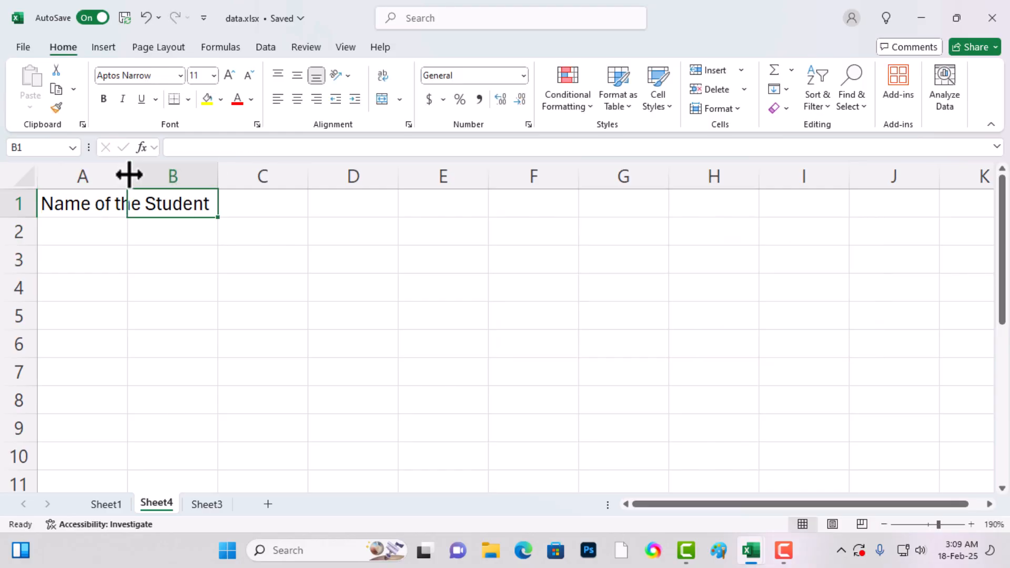
double_click(129, 175)
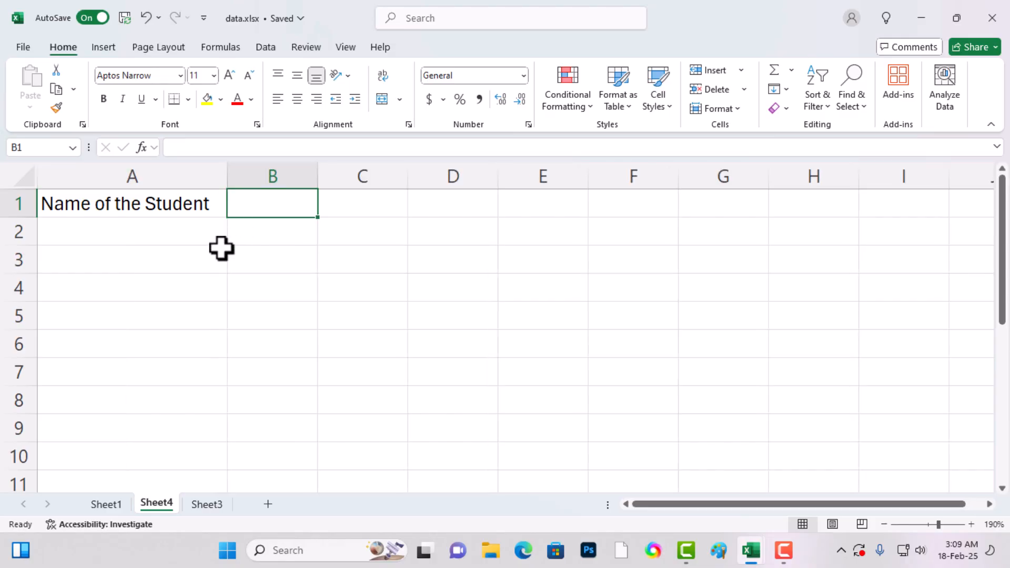
- On Sheet1, slightly narrow the S.No column and widen the Name of Student, Address, Mobile No and Course columns
left_click(108, 504)
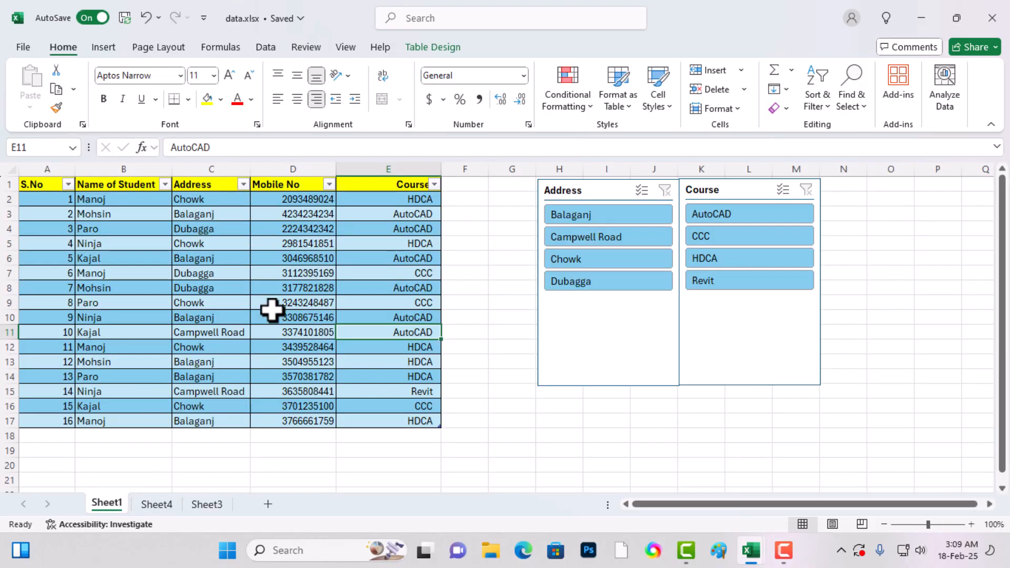
left_click(271, 313)
left_click(456, 246)
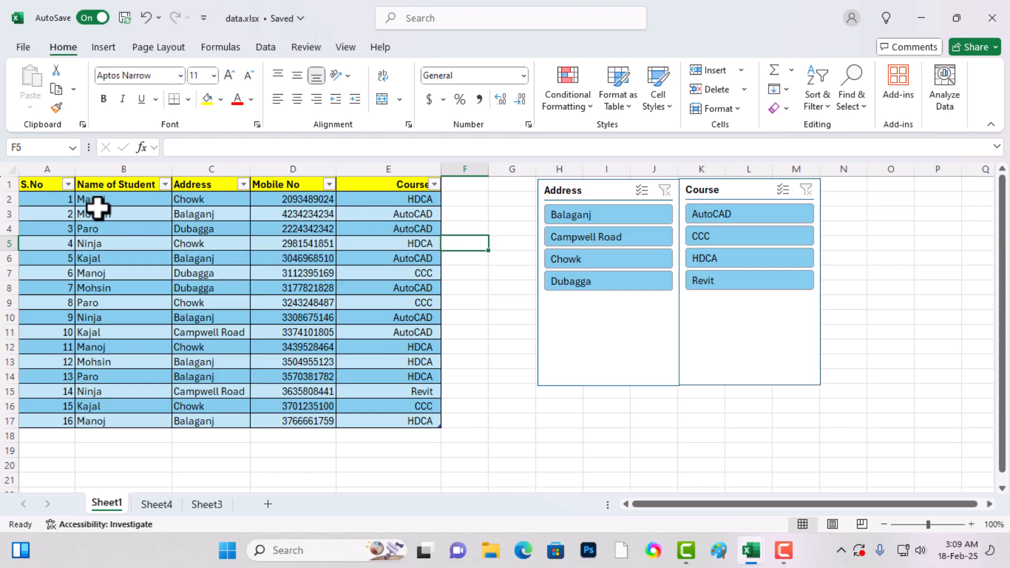
mouse_move(77, 166)
left_mouse_down()
mouse_move(58, 166)
mouse_move(72, 167)
left_mouse_up()
left_click_drag(170, 167, 187, 168)
left_click_drag(265, 166, 275, 168)
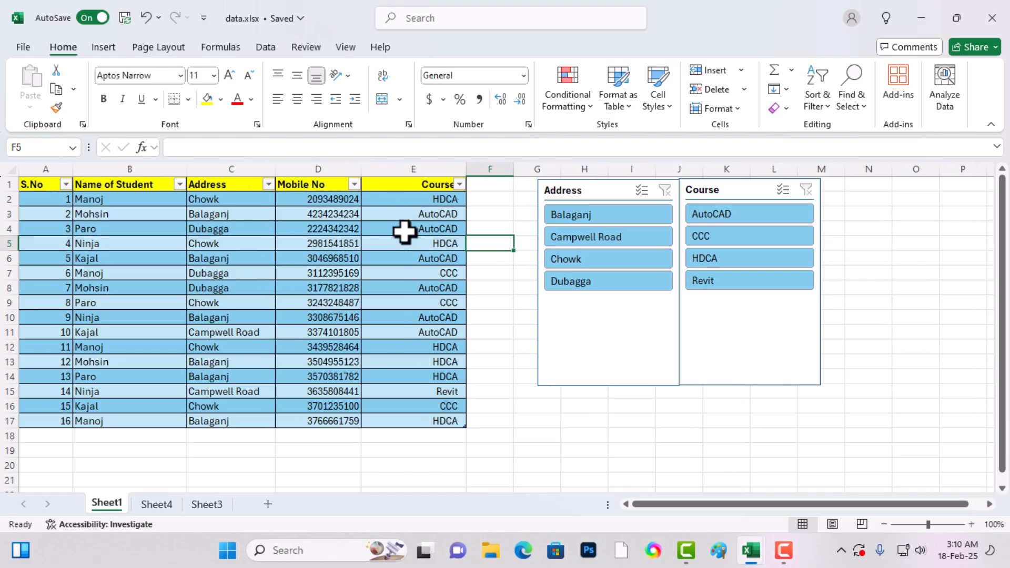
left_click_drag(362, 166, 371, 167)
left_click_drag(472, 165, 481, 167)
left_click(366, 303)
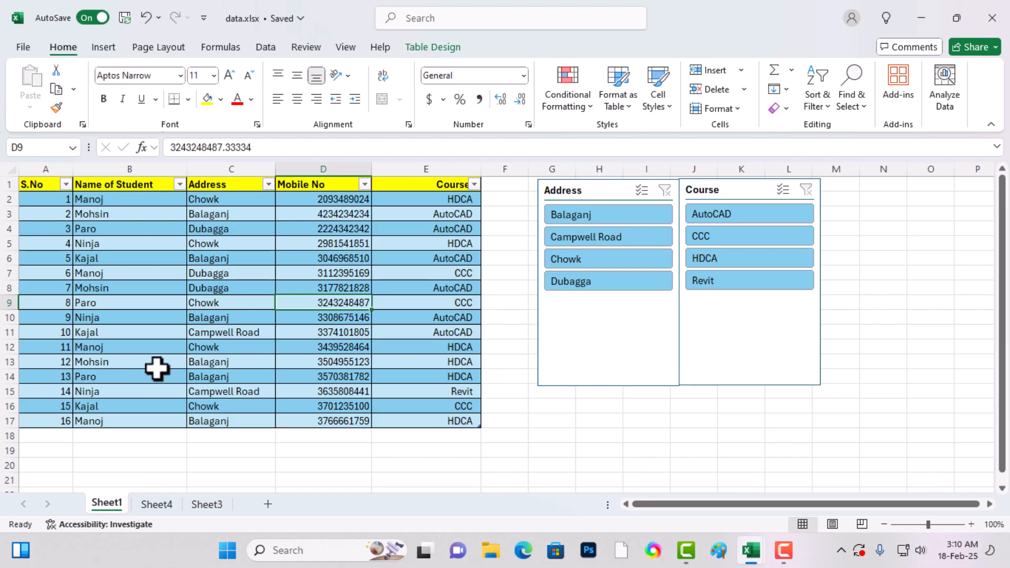
- Check how Sheet1 prints in the print preview and return to the worksheet
scroll(157, 370, "down", 2, "ctrl")
scroll(156, 370, "up", 5, "ctrl")
scroll(157, 370, "down", 5, "ctrl")
scroll(157, 369, "up", 1, "ctrl")
scroll(157, 367, "down", 5, "ctrl")
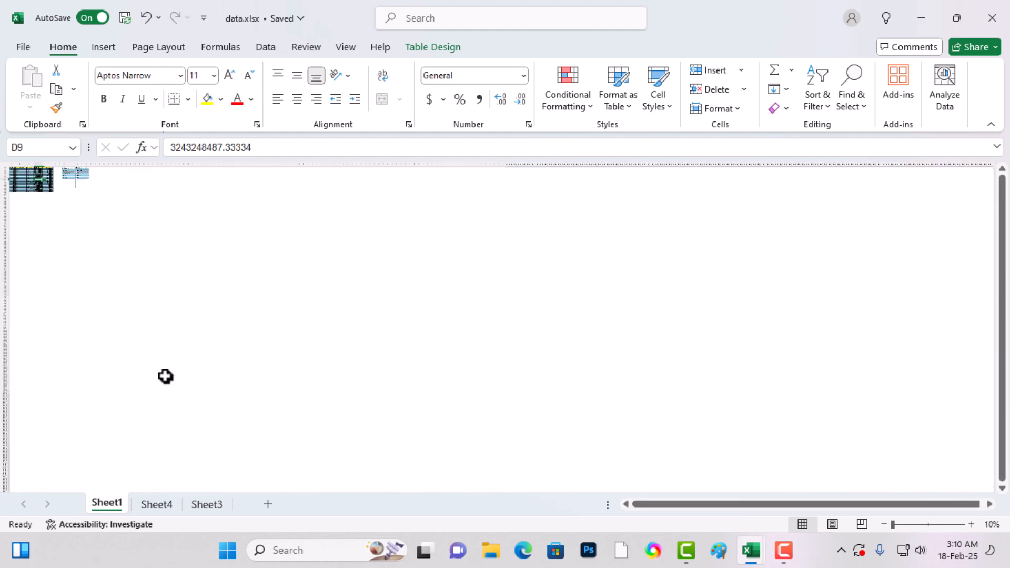
scroll(165, 376, "up", 1, "ctrl")
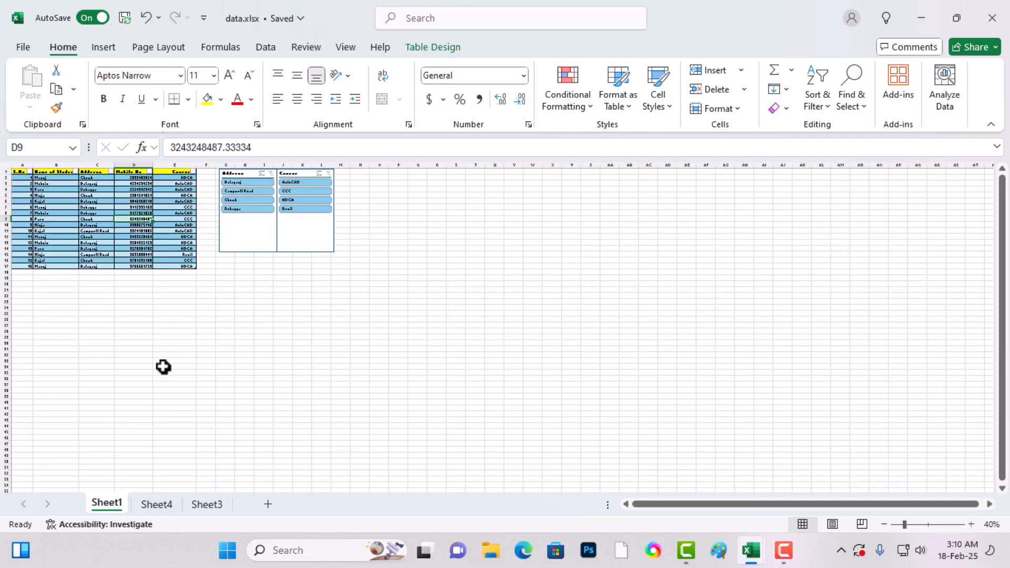
scroll(164, 366, "down", 1, "ctrl")
scroll(165, 365, "up", 3, "ctrl")
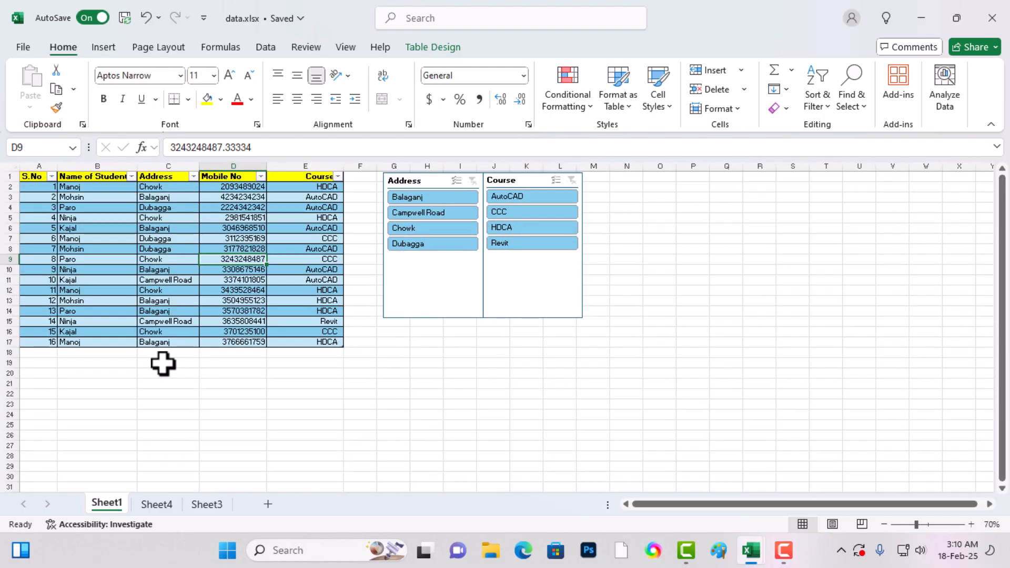
key("ctrl+p")
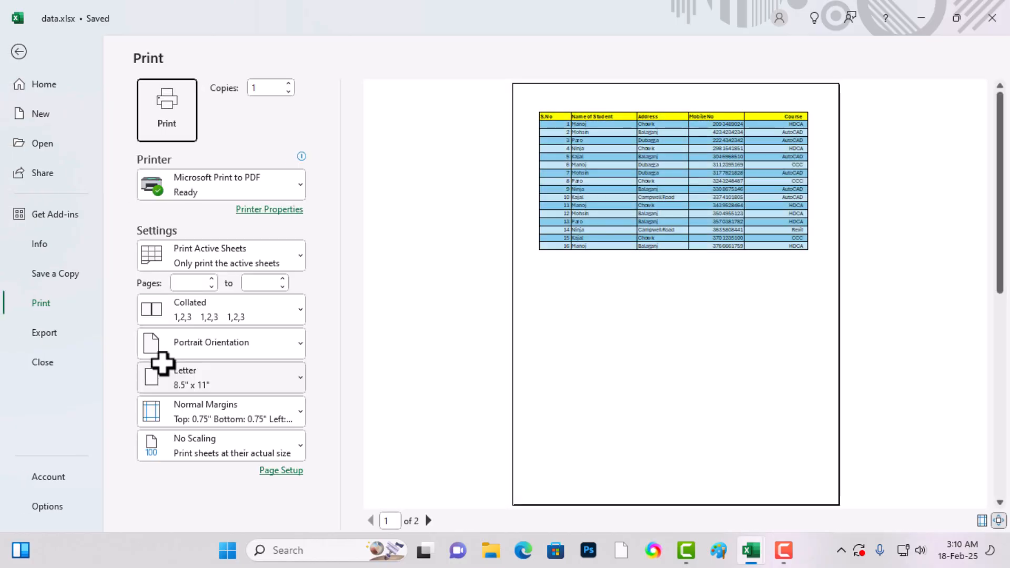
key("Escape")
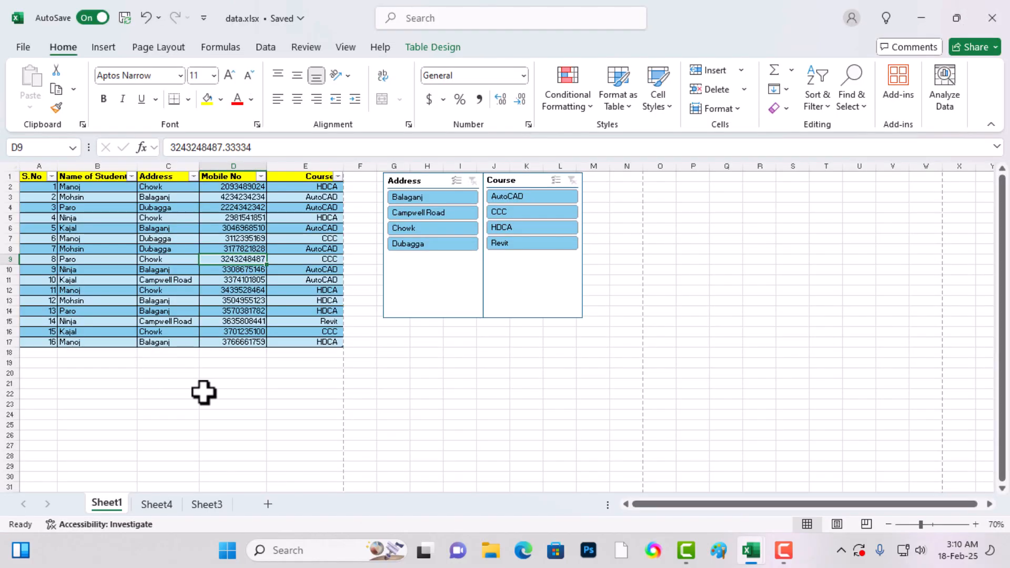
- Move the Address and Course slicers below the table, side by side within the first print page
scroll(387, 405, "down", 4, "ctrl")
scroll(388, 410, "up", 2, "ctrl")
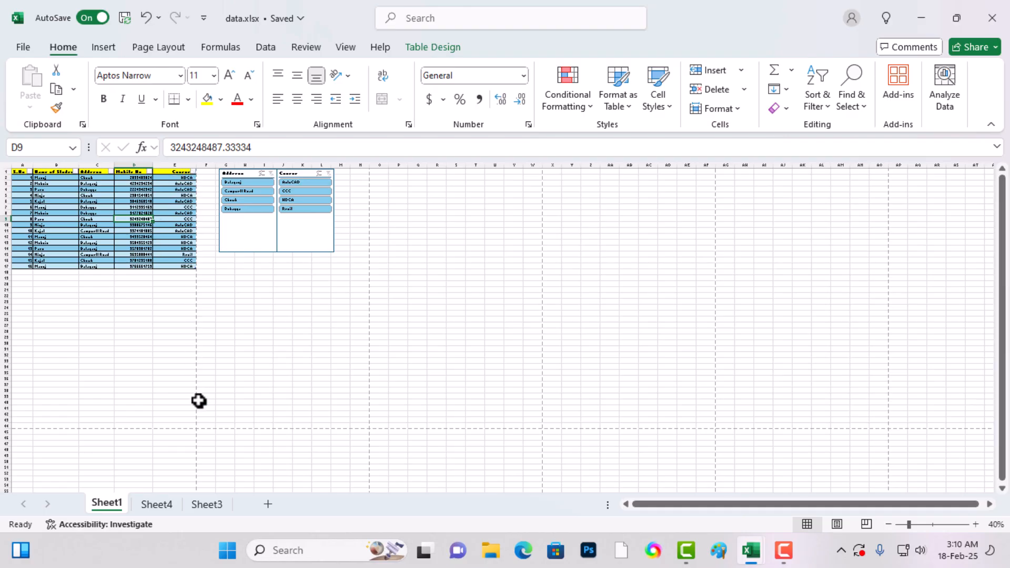
scroll(199, 401, "down", 1, "ctrl")
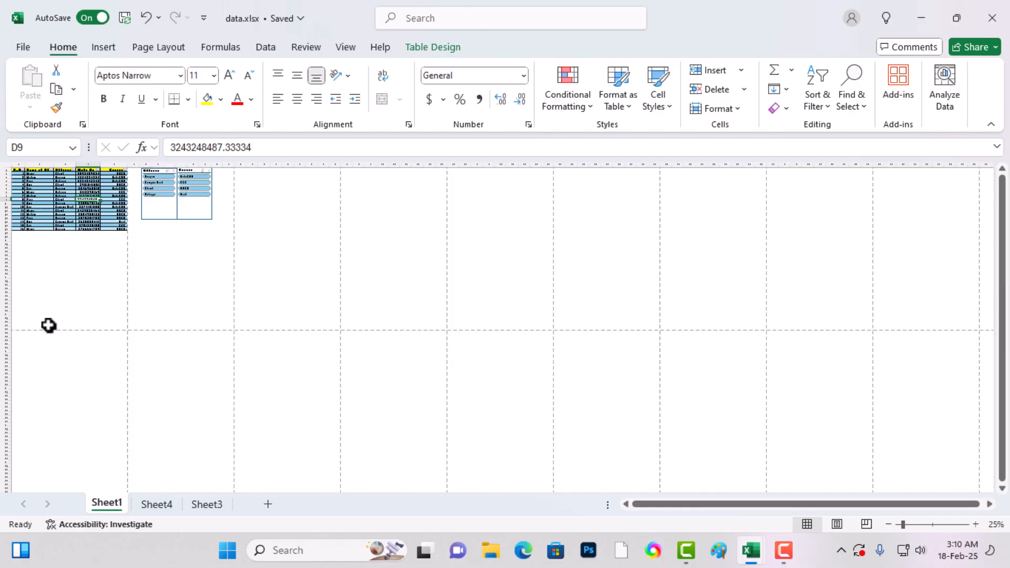
scroll(98, 311, "up", 2, "ctrl")
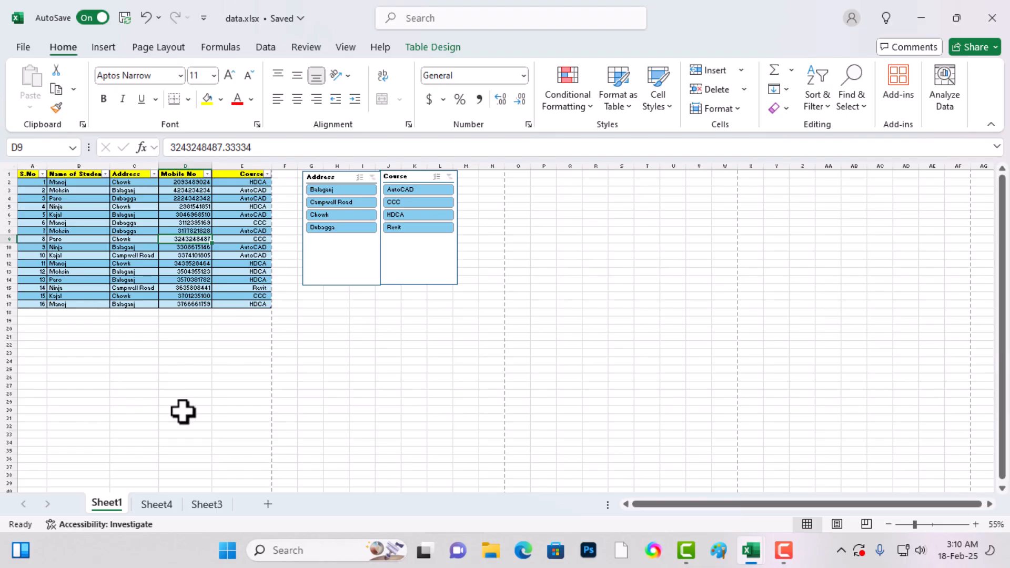
left_click_drag(338, 276, 73, 389)
left_click_drag(435, 270, 190, 406)
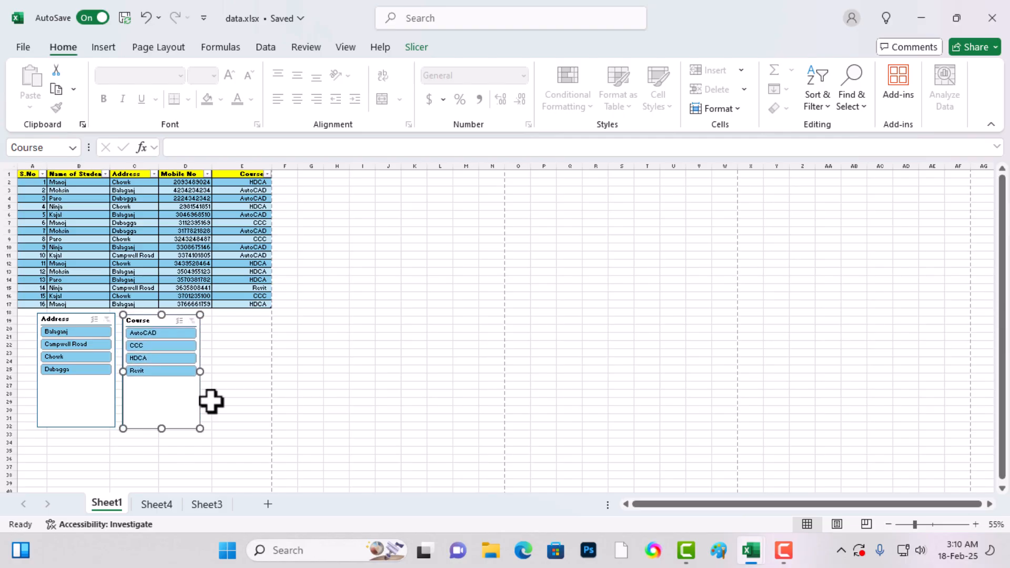
left_click(388, 393)
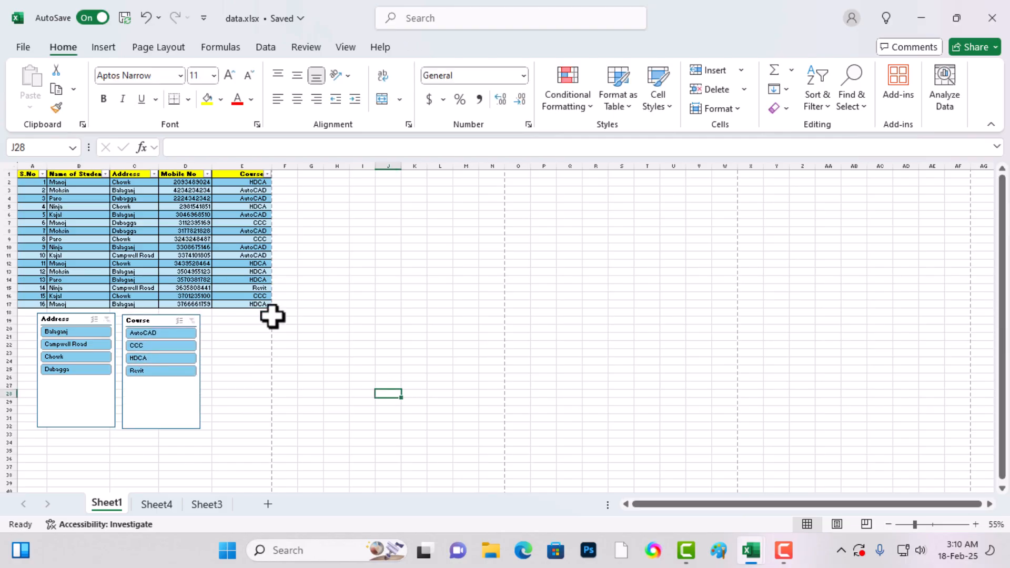
mouse_move(151, 394)
left_mouse_down()
mouse_move(169, 378)
mouse_move(279, 374)
mouse_move(161, 385)
left_mouse_up()
left_click(314, 458)
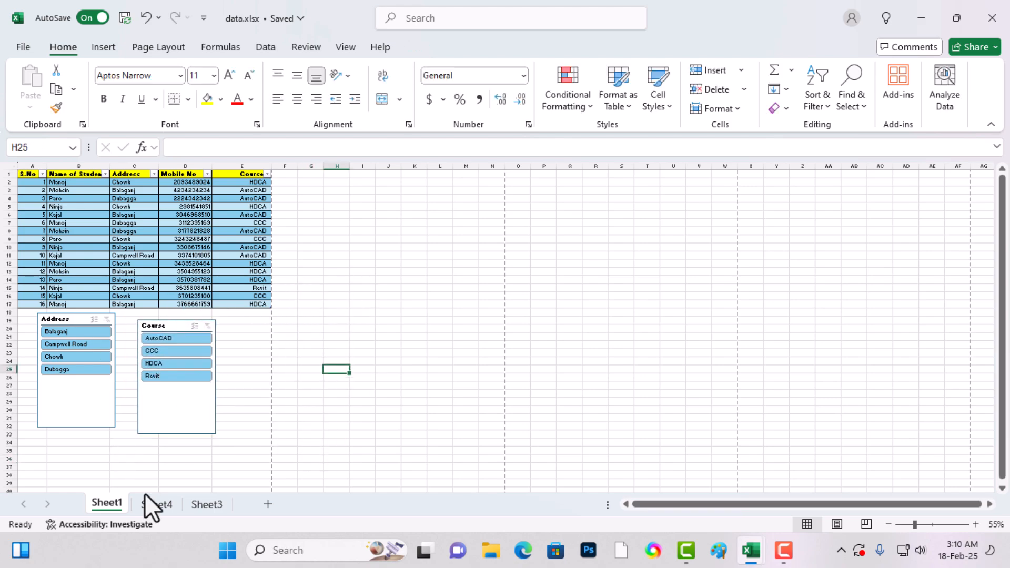
- On Sheet4, enter the headers "Date" in cell B1 and "Time" in cell C1
left_click(153, 504)
type("DAte")
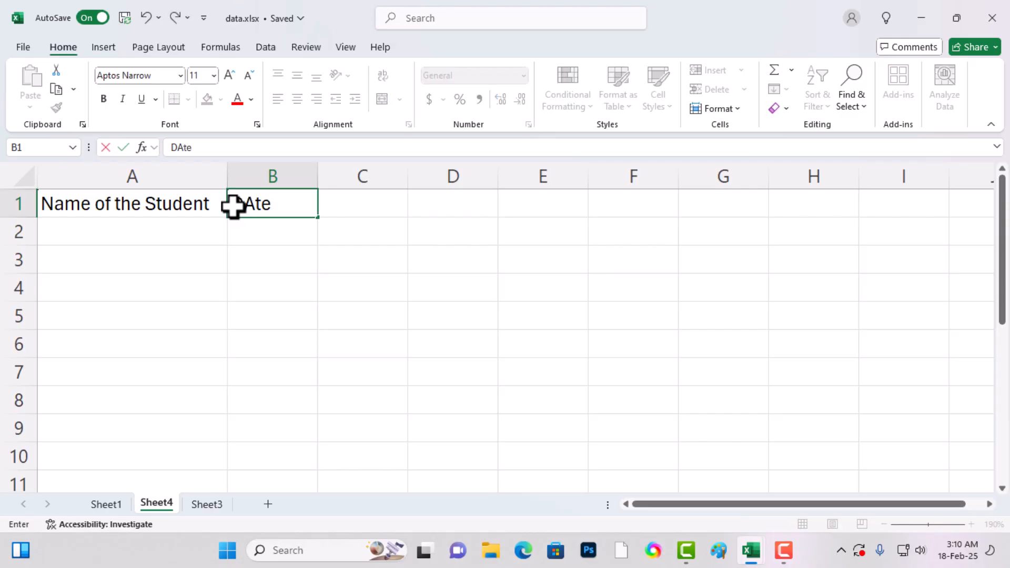
key("Tab")
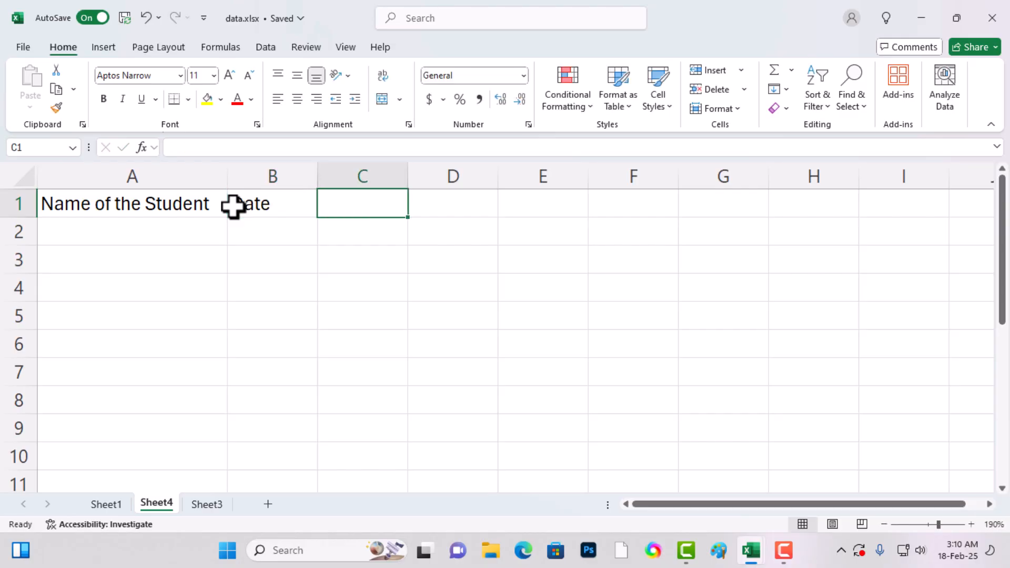
type("T")
type("ime")
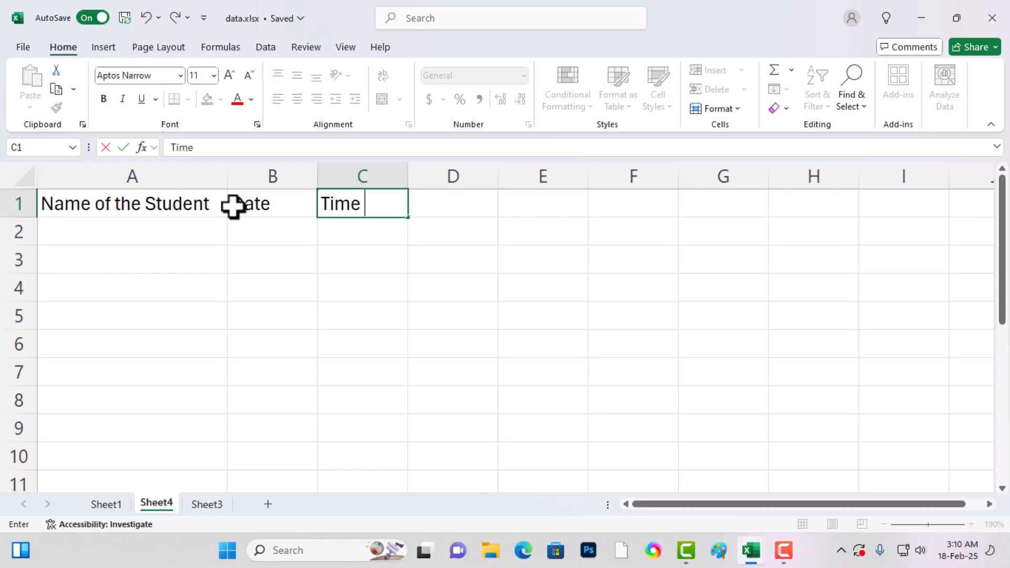
key("Return")
- Insert the current date as a fixed value in cell B2 and the current time in cell C2
key("Left")
left_click(243, 279)
left_click(266, 238)
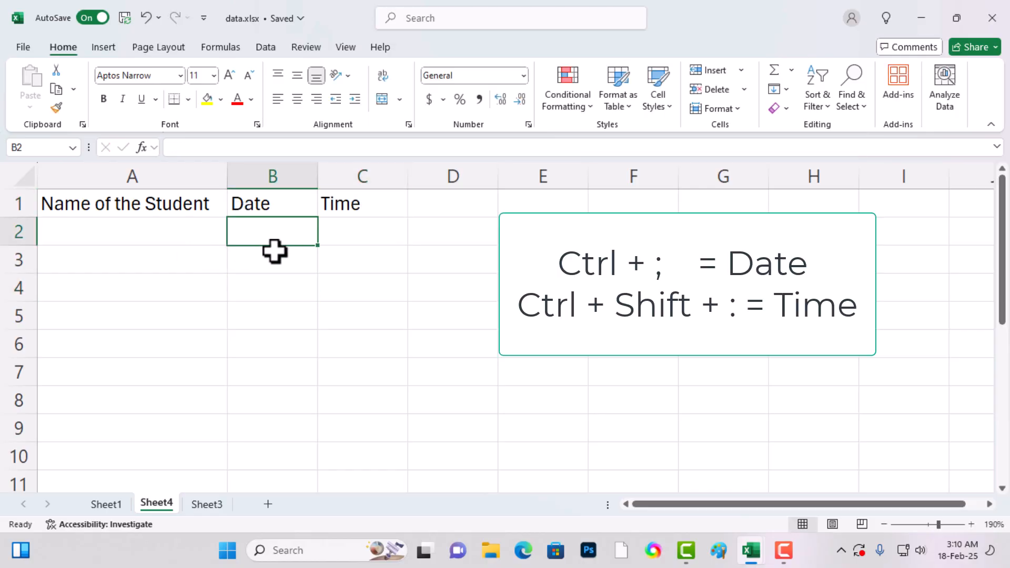
key("ctrl+semicolon")
key("Return")
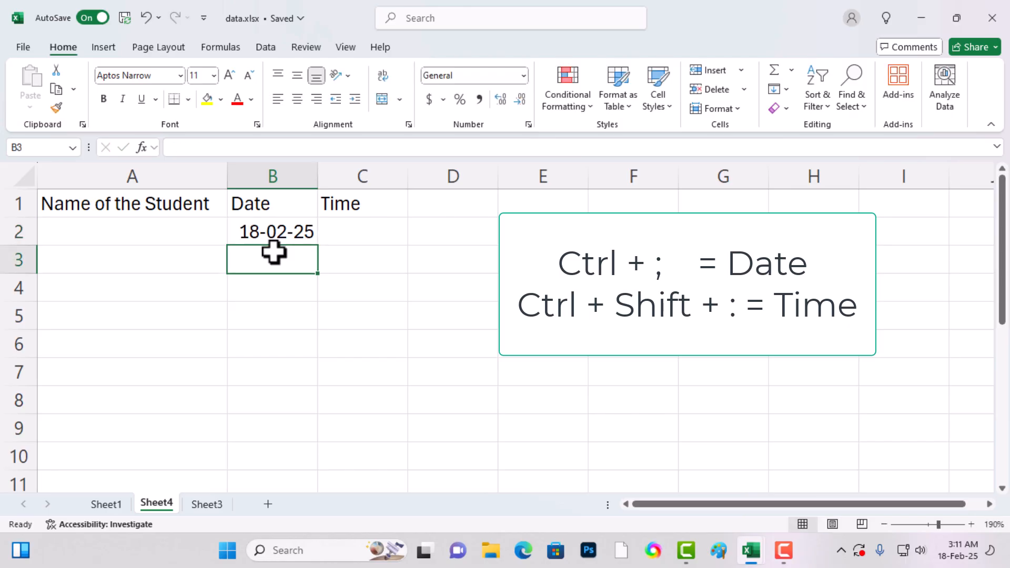
left_click(342, 226)
key("ctrl+shift+colon")
key("Return")
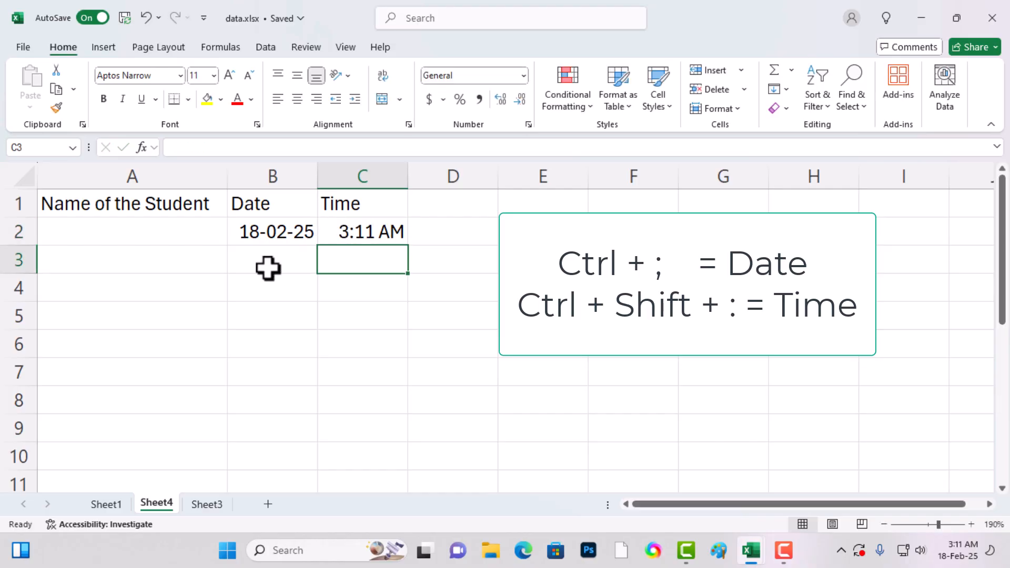
left_click(268, 264)
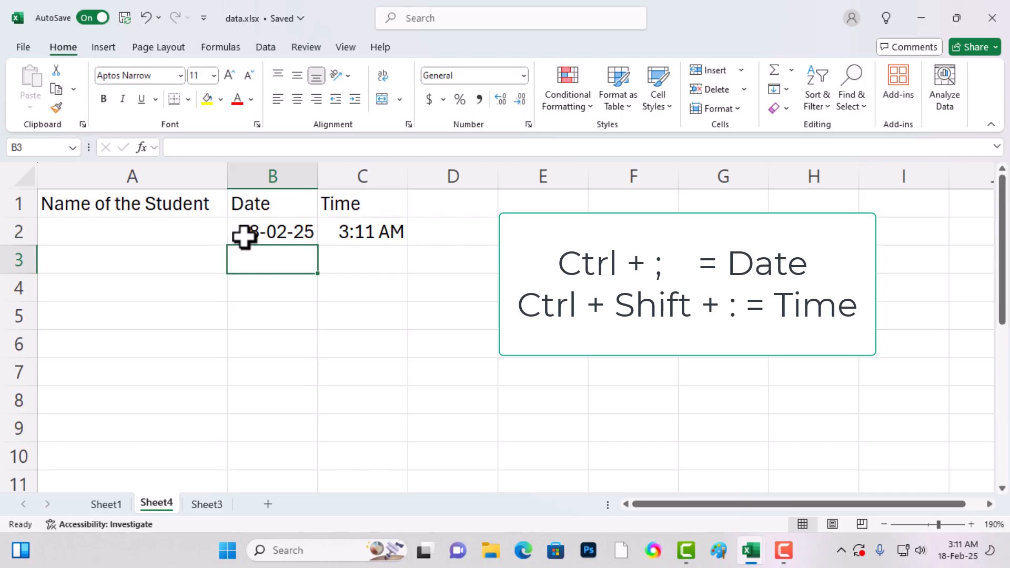
left_click(273, 232)
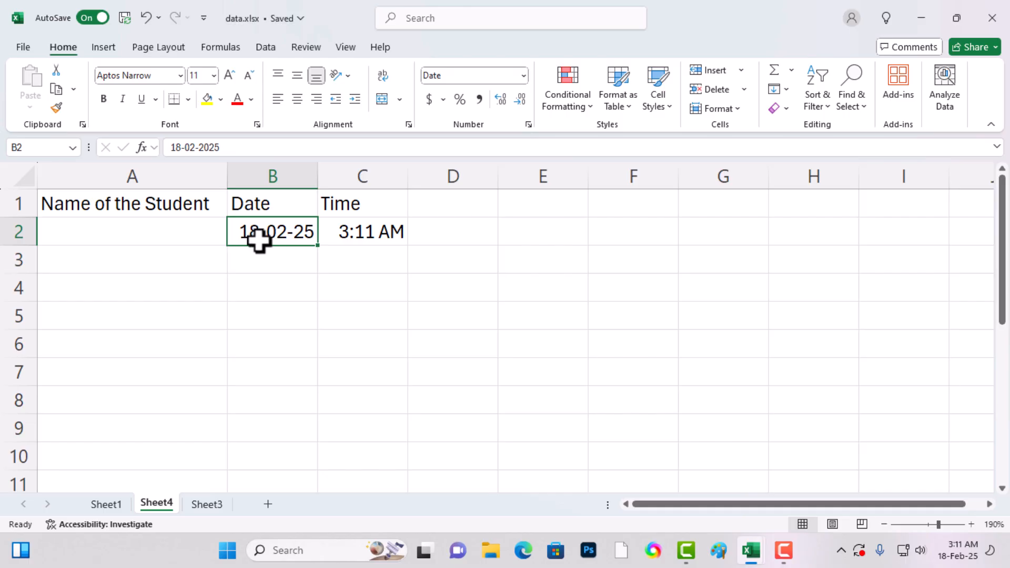
left_click(262, 284)
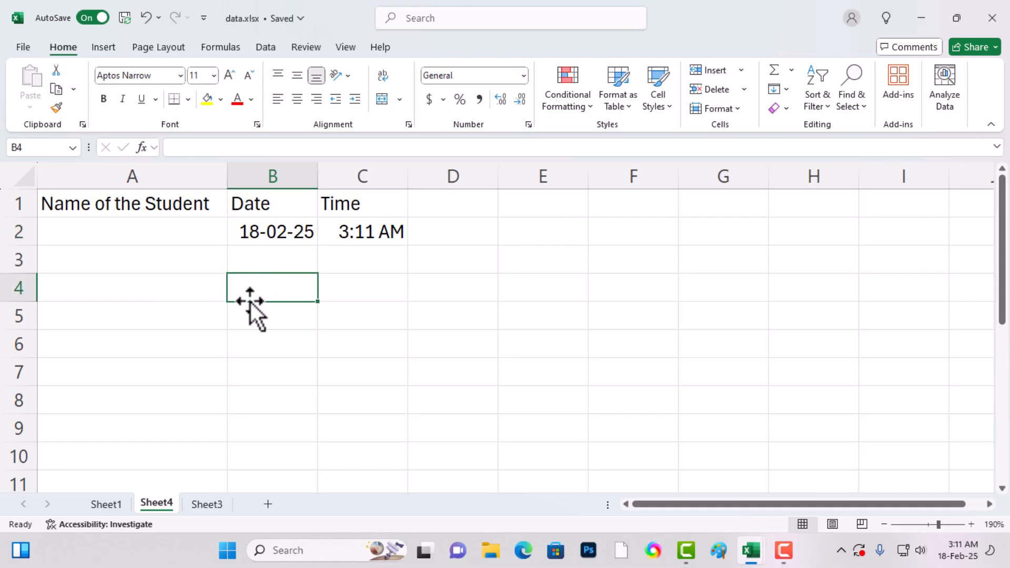
- Open the Windows Region settings by running intl.cpl
key("super+r")
key("BackSpace")
type("intl")
key("Down")
key("Return")
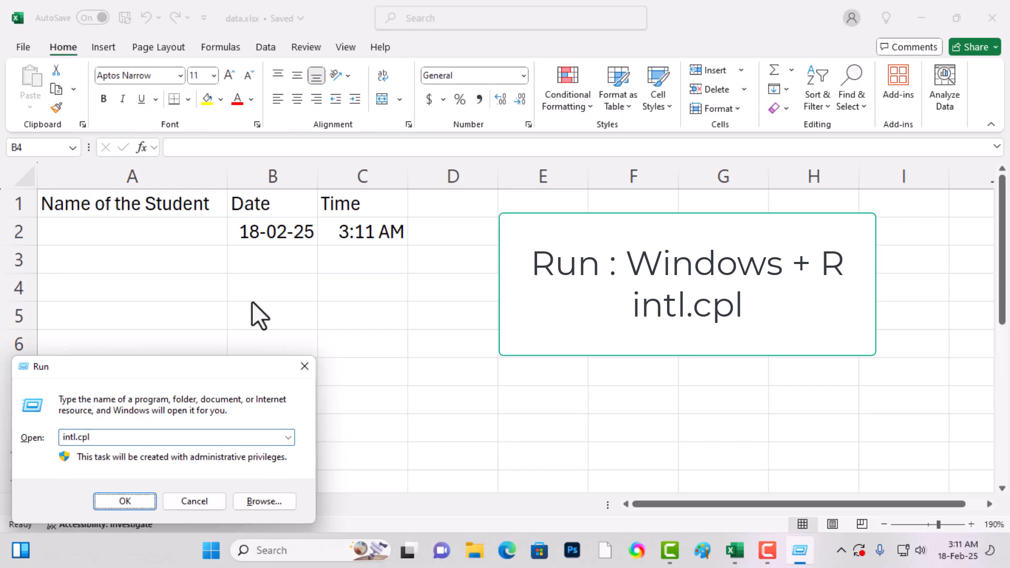
left_click(125, 501)
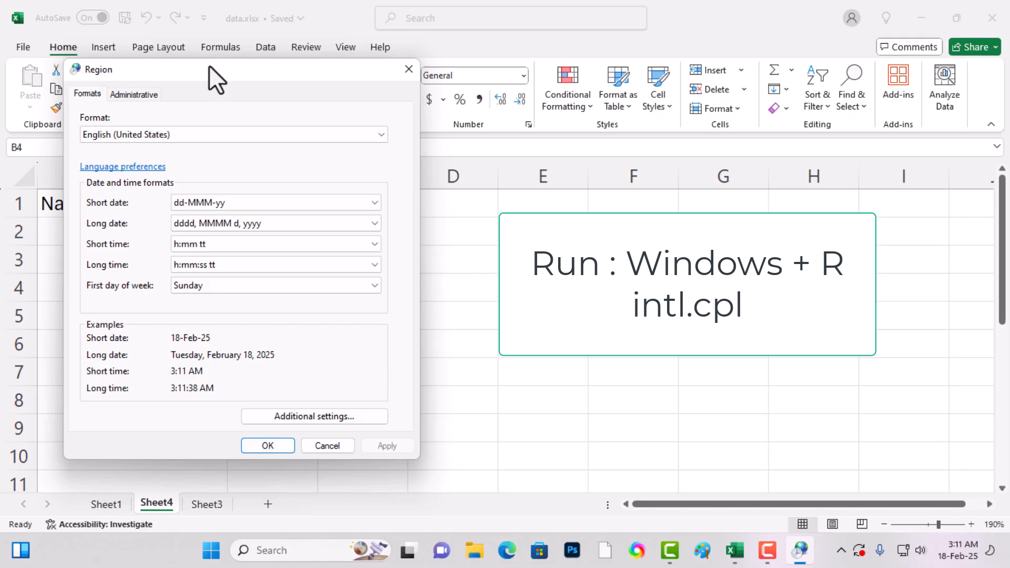
left_click_drag(209, 67, 311, 68)
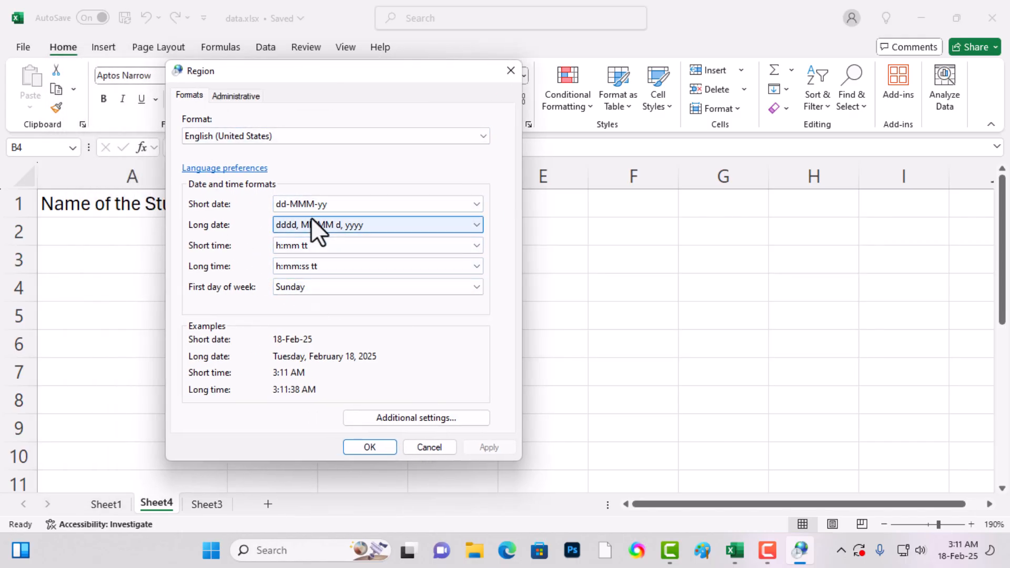
- Set the Windows short date format to MM/dd/yyyy and autofit column B to the date on Sheet4
left_click(313, 200)
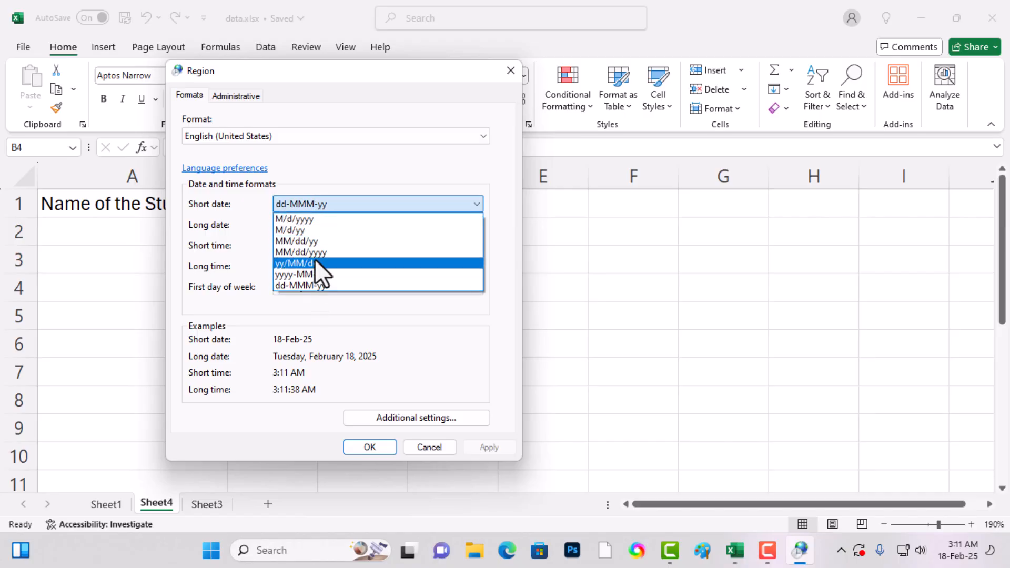
left_click(311, 251)
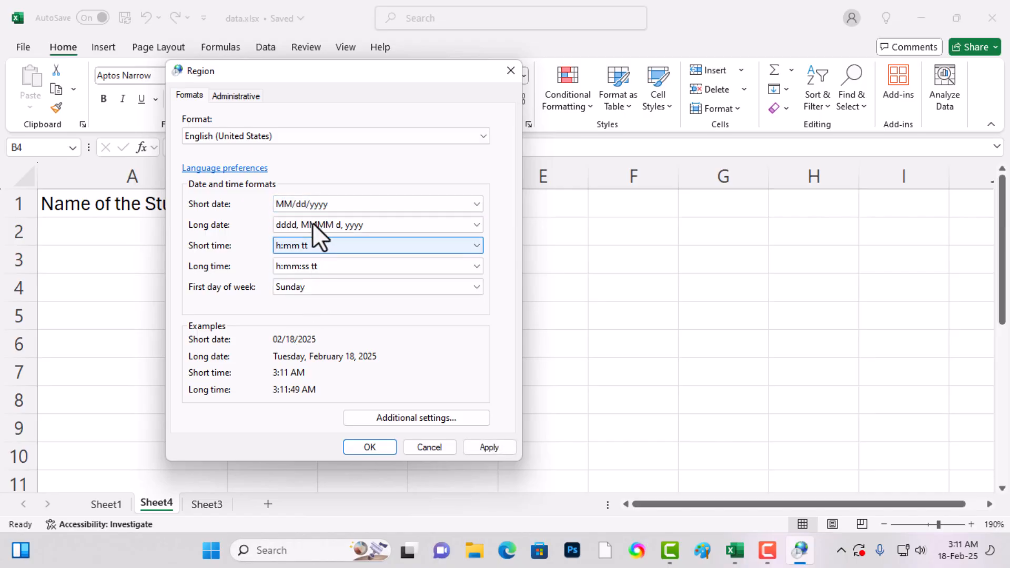
left_click(370, 446)
left_click_drag(313, 171, 313, 171)
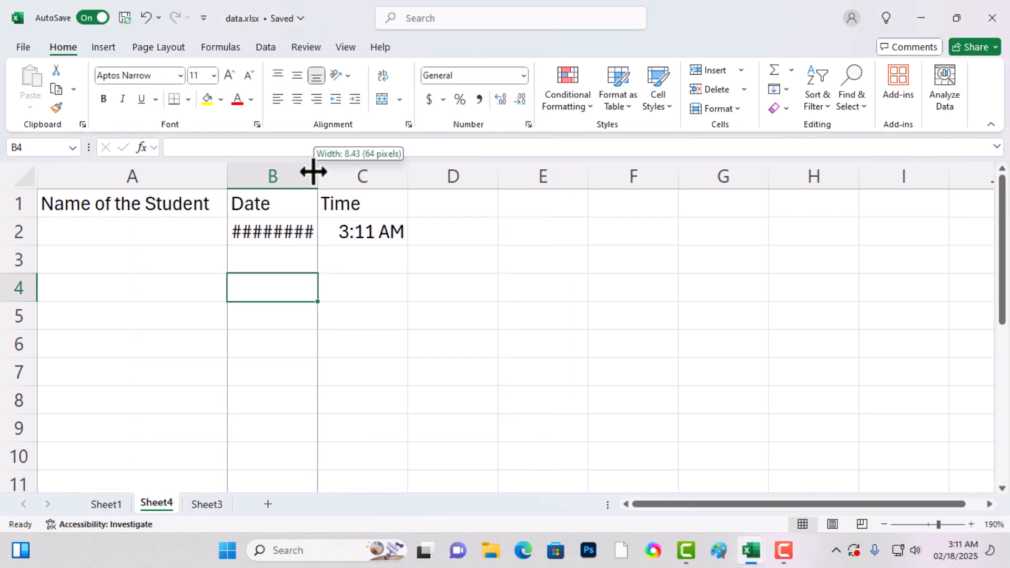
double_click(314, 171)
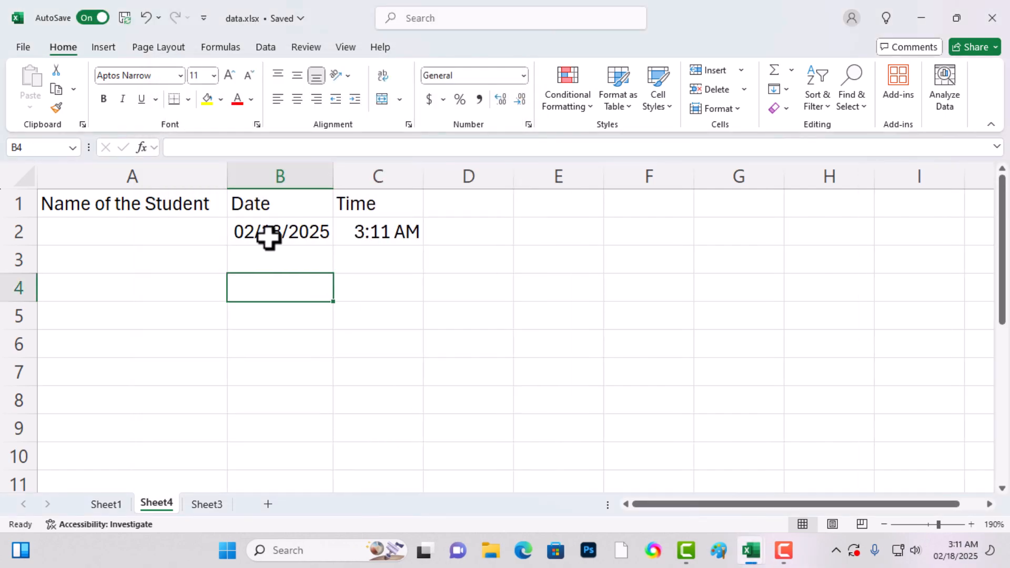
- Reopen the Windows Region settings and set the short date format to dd-MMM-yy
key("super+r")
key("Return")
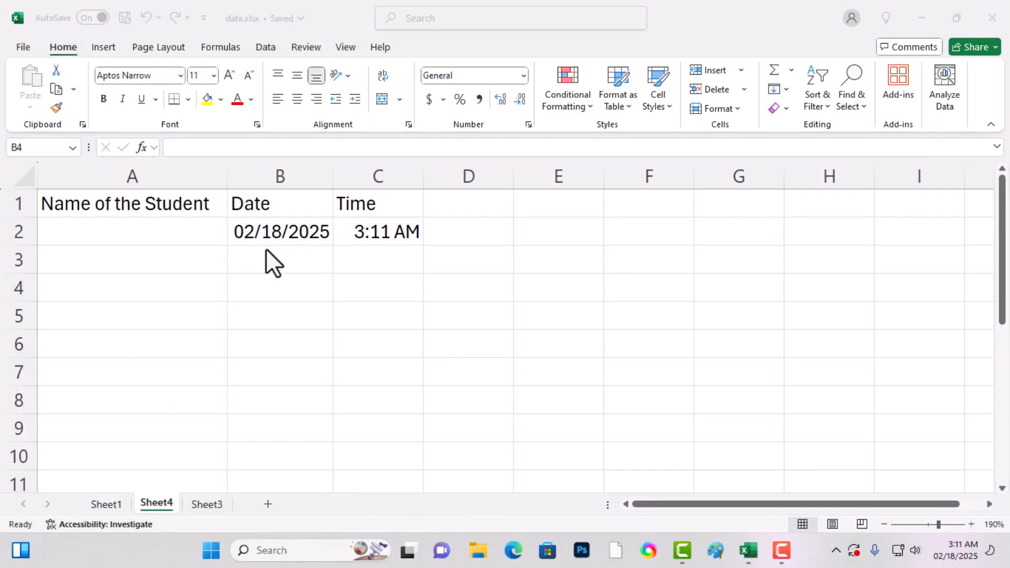
left_click(242, 222)
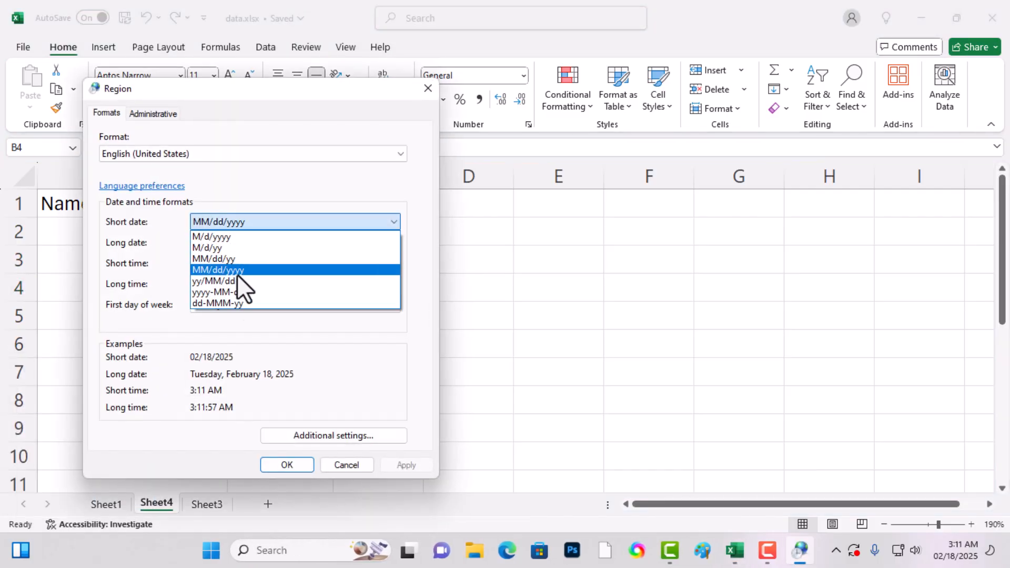
left_click(233, 303)
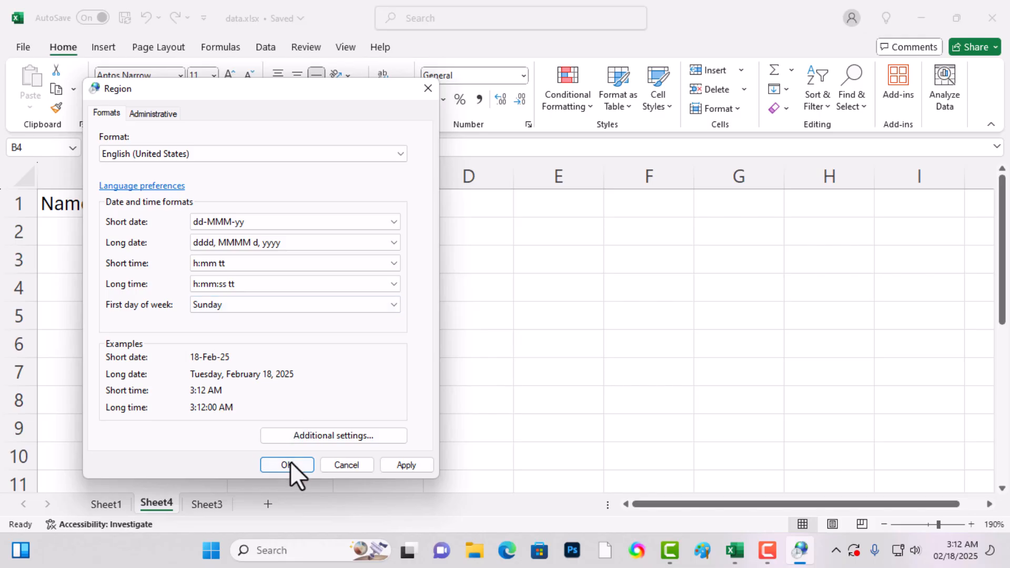
left_click(288, 464)
left_click(309, 242)
key("Left")
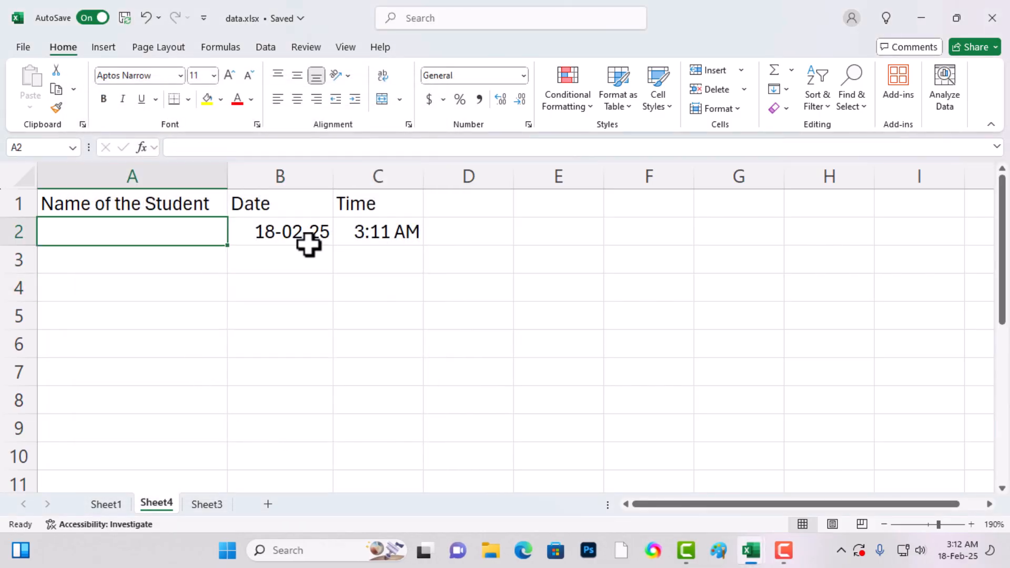
left_click(325, 307)
left_click(276, 213)
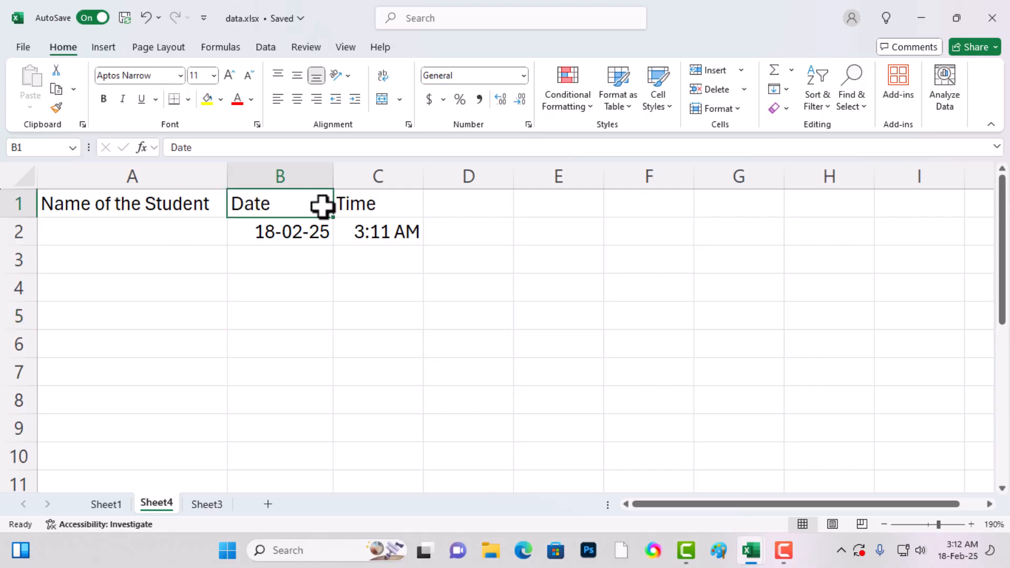
left_click_drag(293, 206, 374, 207)
left_click(354, 270)
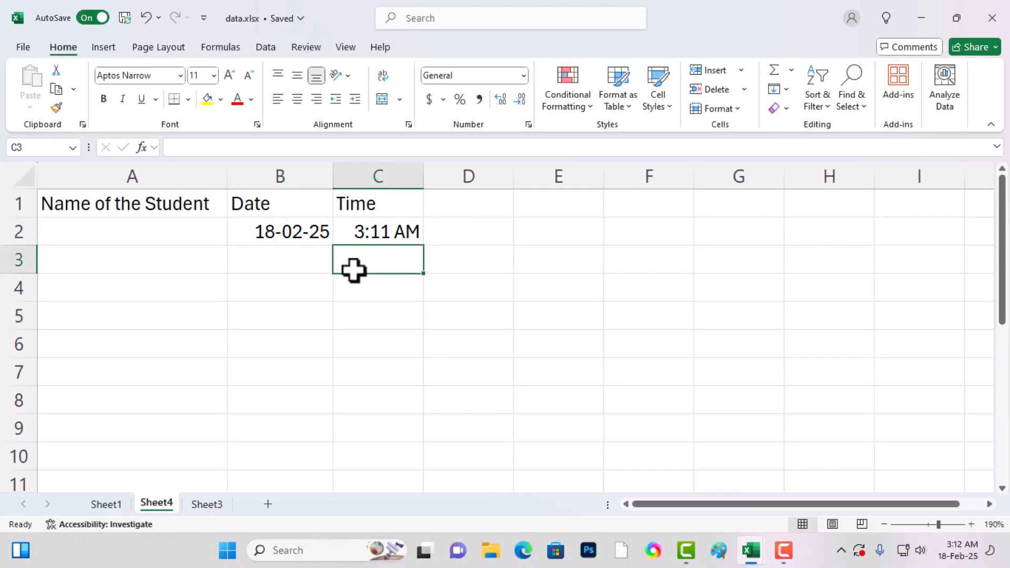
left_click(203, 343)
- Fill the date in B2 down to B10 as a series of consecutive days
left_click(302, 240)
left_click_drag(333, 245, 326, 445)
left_click(384, 230)
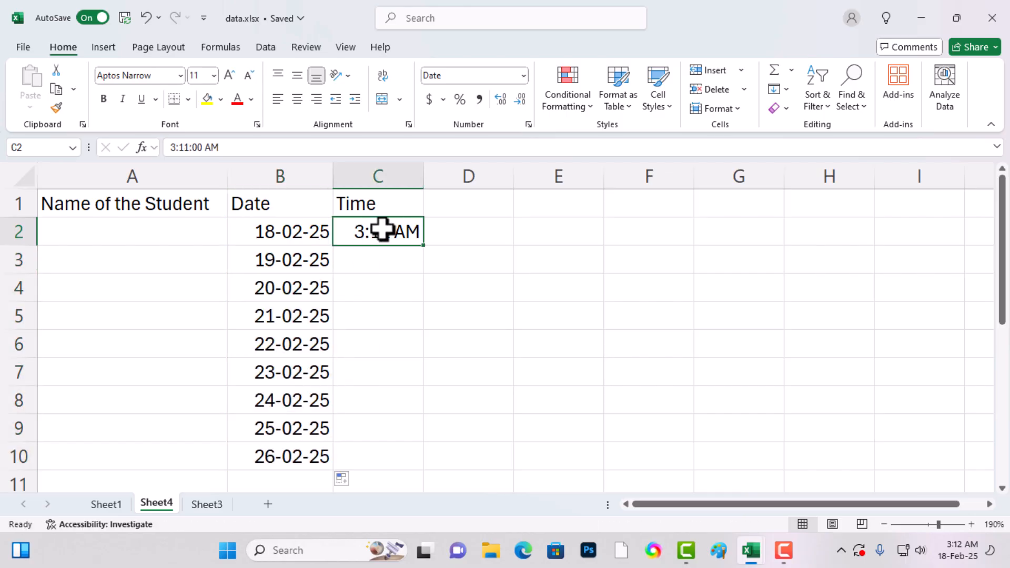
left_click(394, 296)
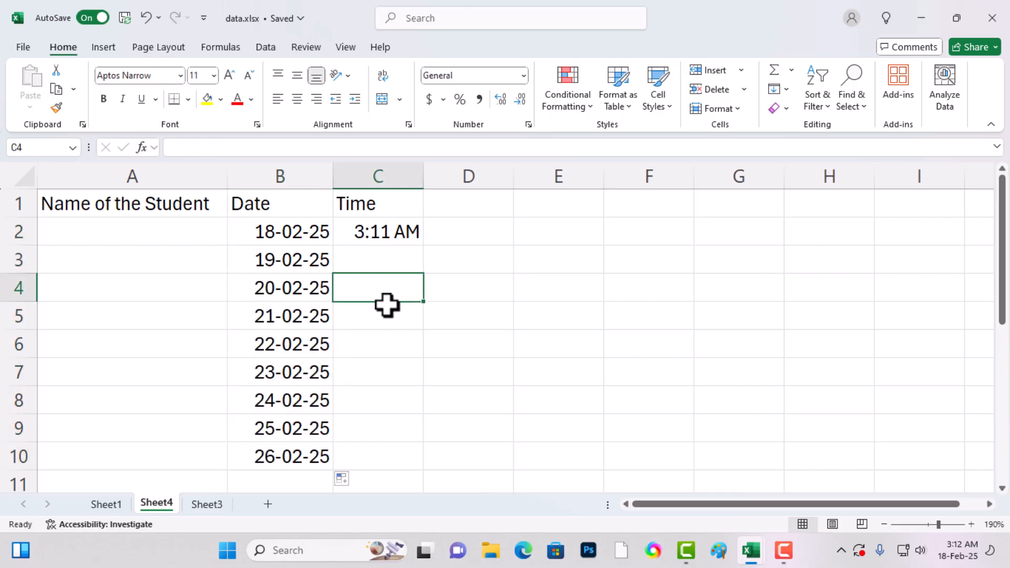
- Look through the workbook's three worksheets and return to Sheet1
left_click(92, 509)
left_click(151, 506)
left_click(195, 505)
left_click(166, 505)
left_click(106, 504)
left_click(385, 352)
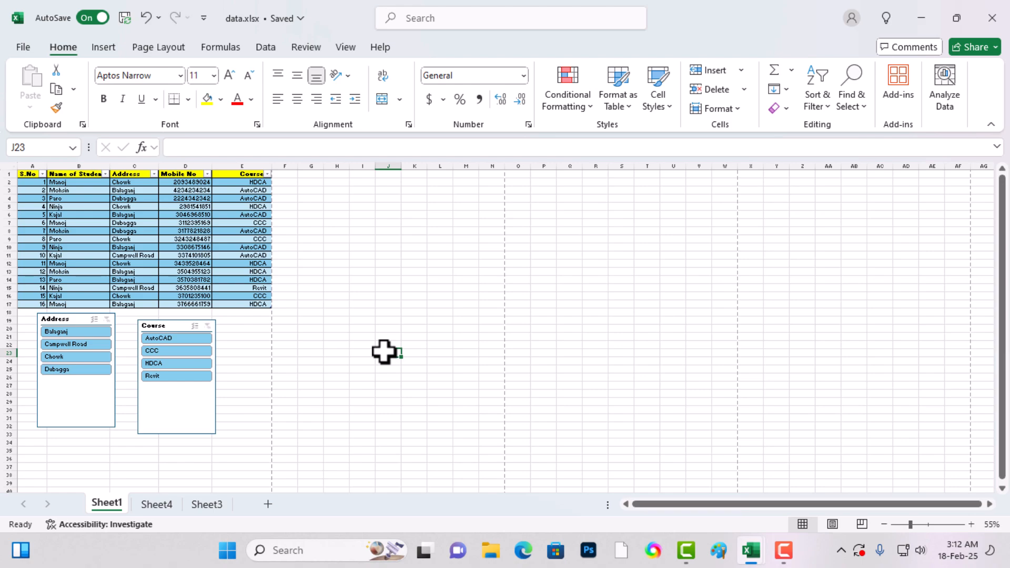